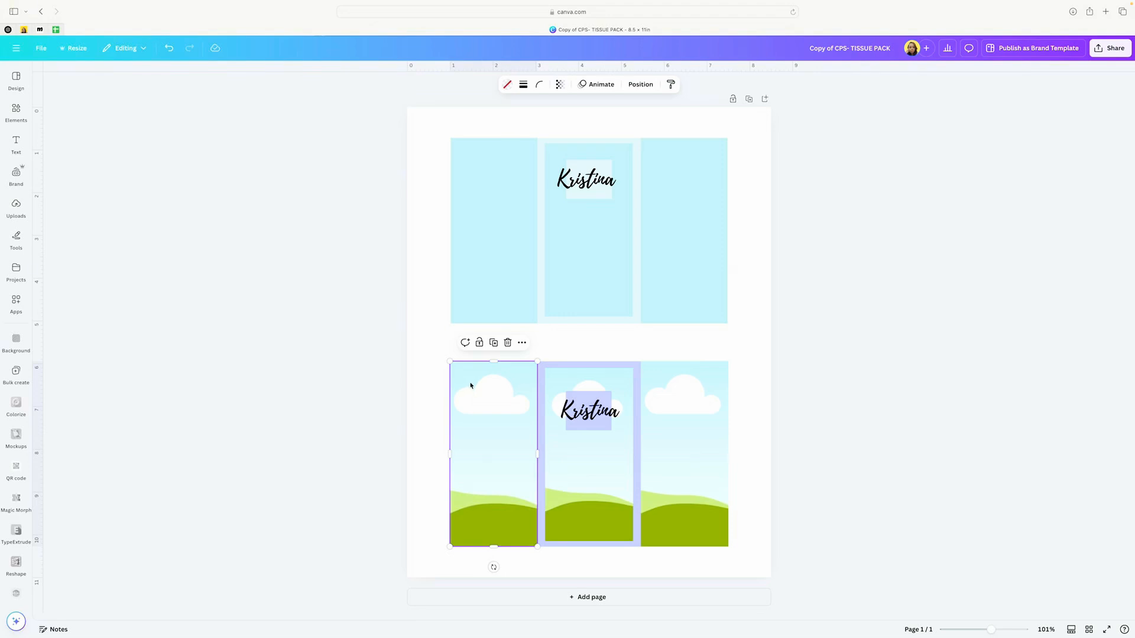
Step: Fill the large background rectangle of the upper tissue pack design with solid red from the default colors
left_click(478, 270)
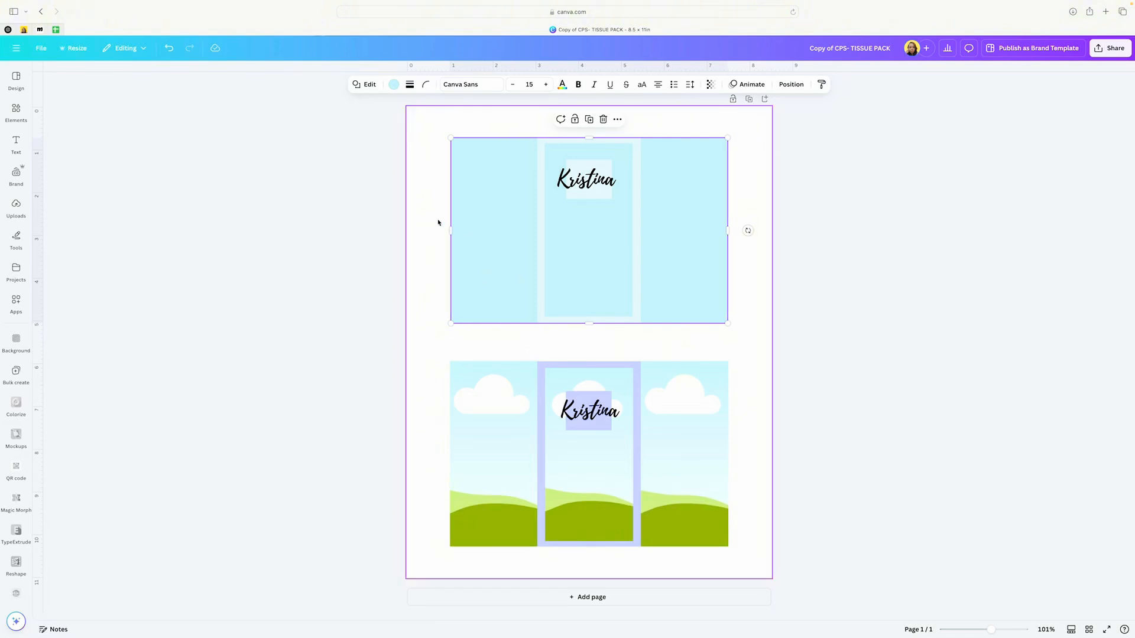
left_click(480, 159)
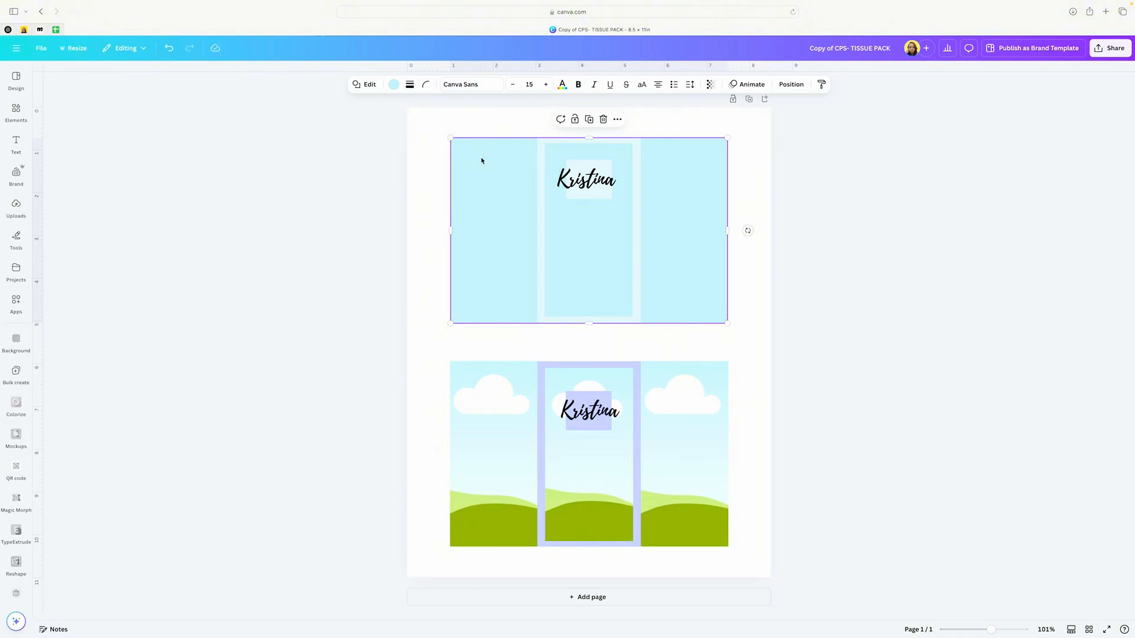
left_click(393, 84)
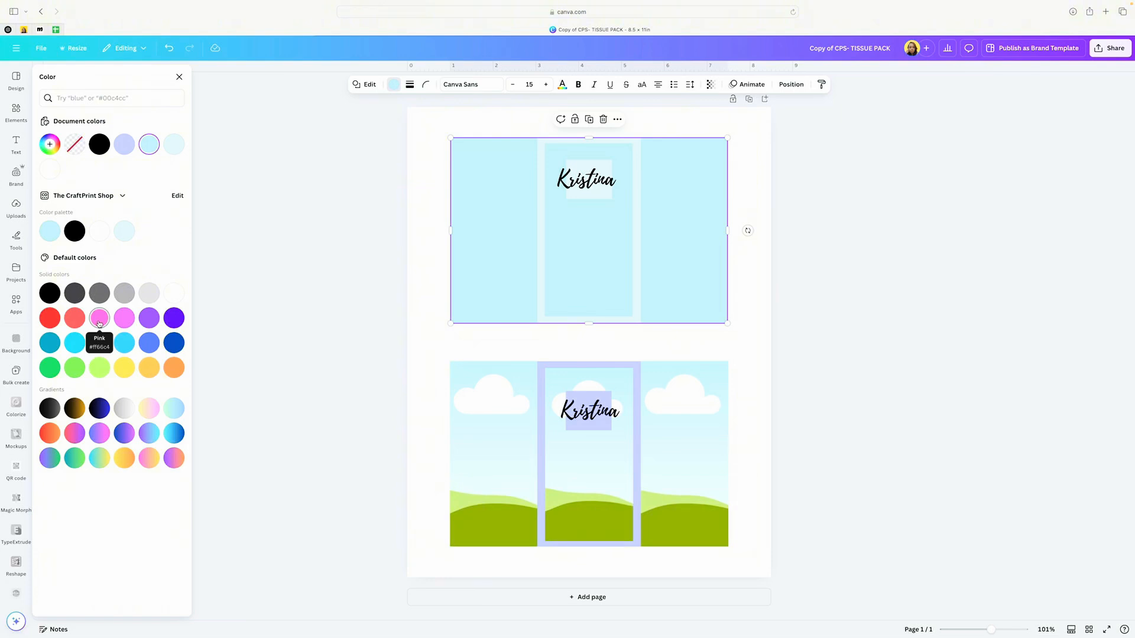
left_click(51, 320)
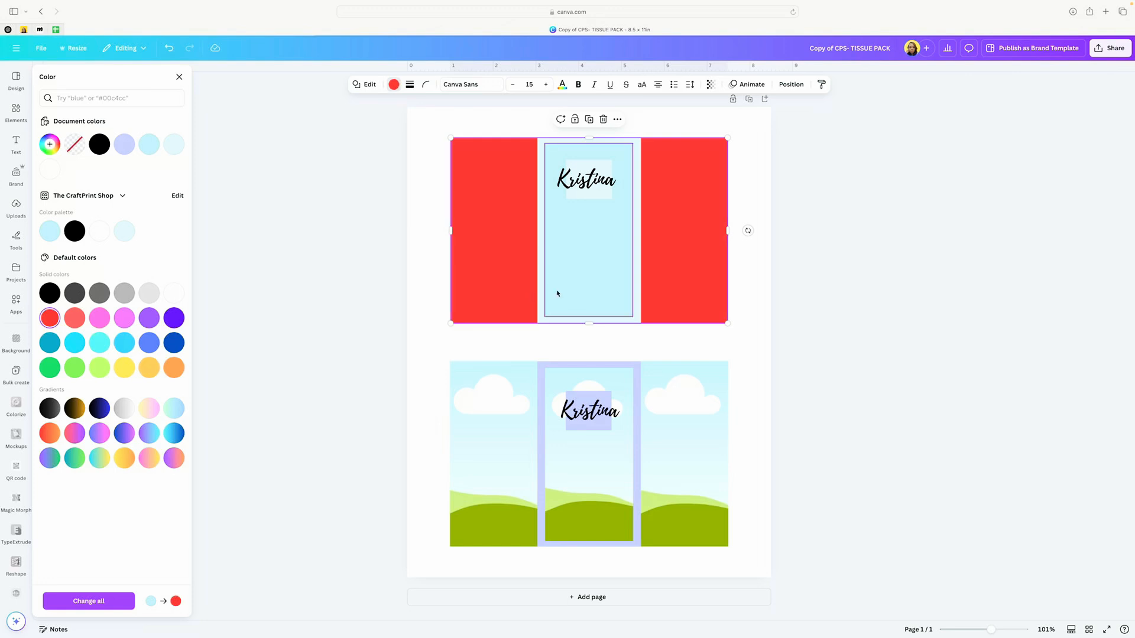
Step: Recolor the center border panel of the upper design to white from the brand color palette
left_click(543, 315)
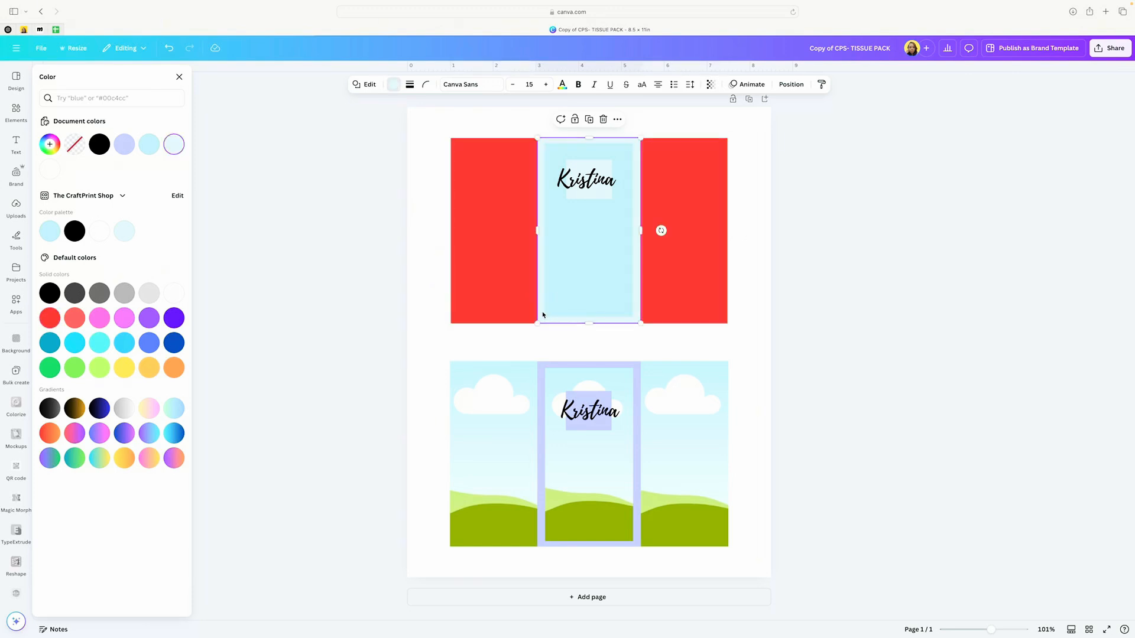
left_click(394, 86)
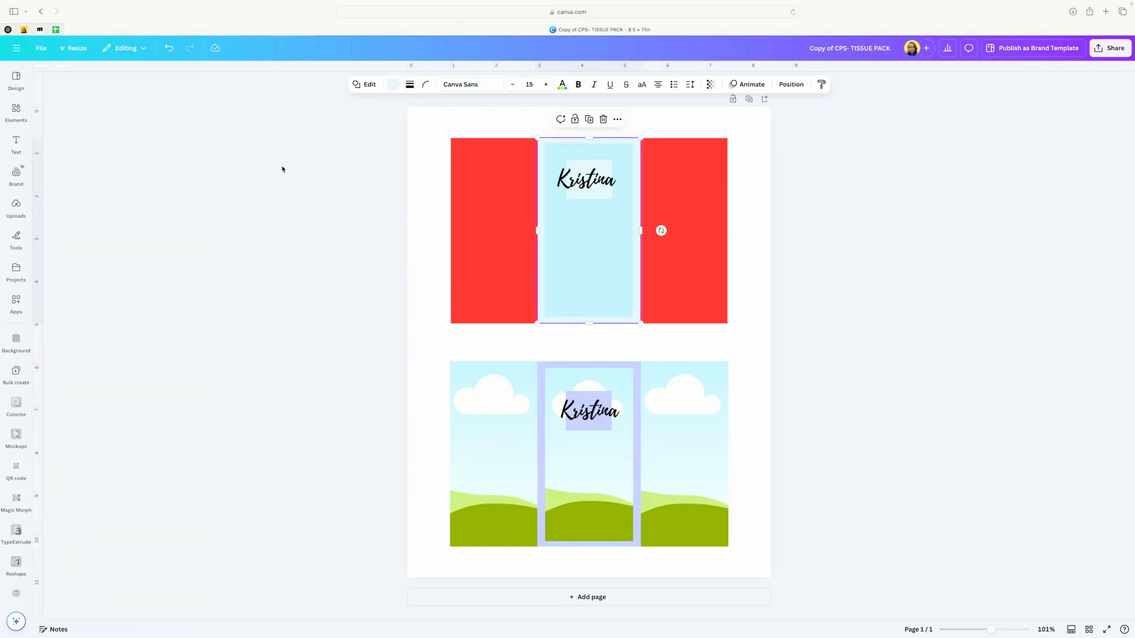
left_click(393, 84)
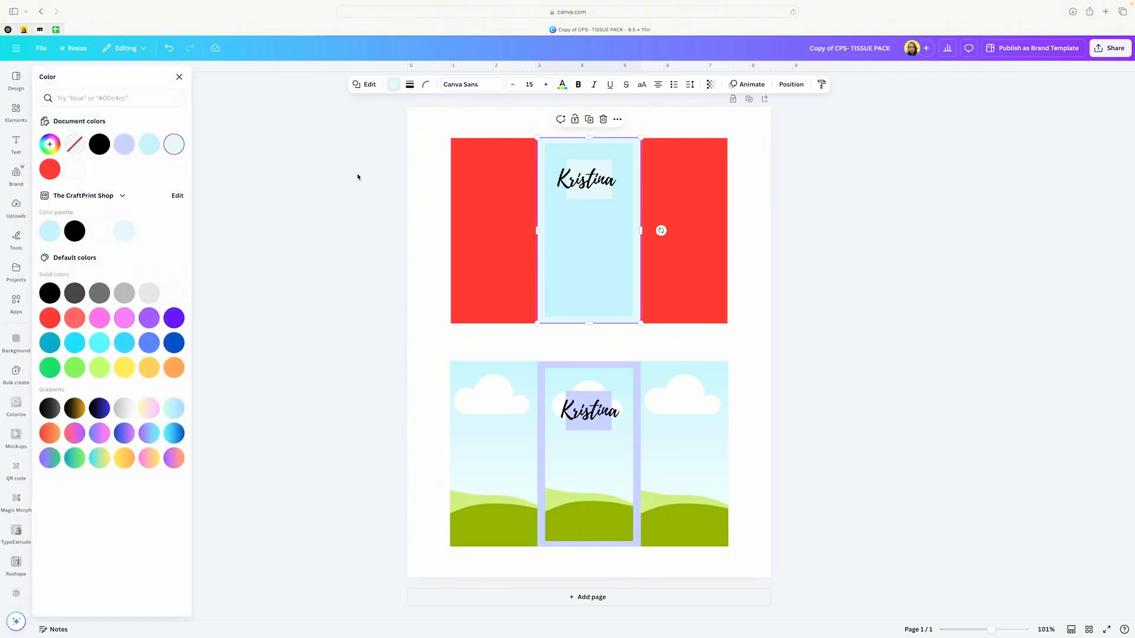
left_click(101, 231)
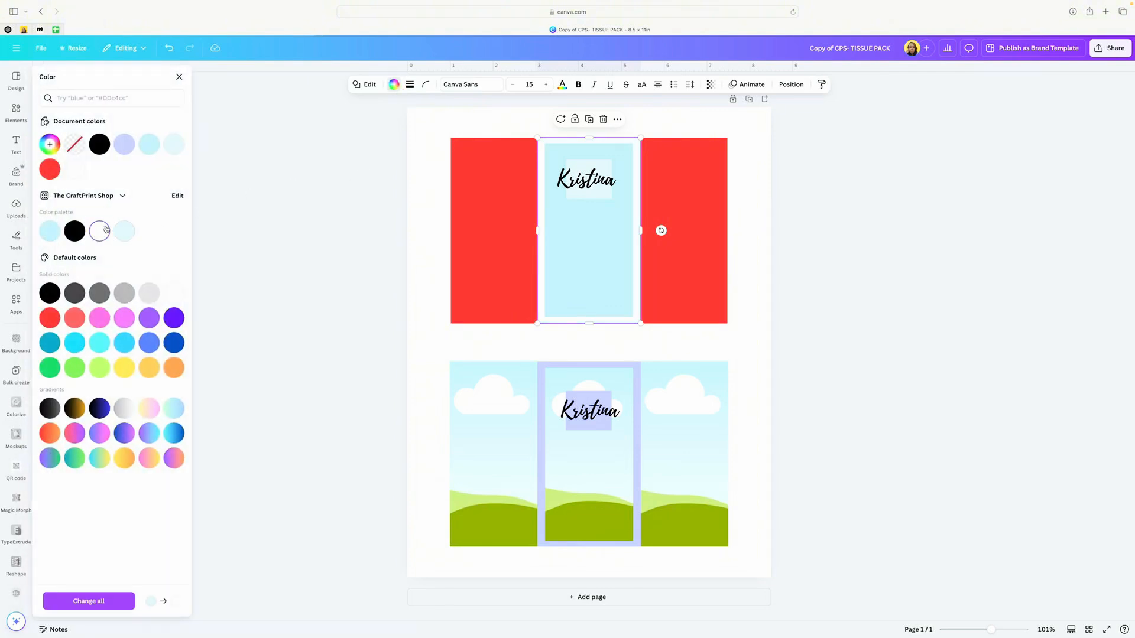
Step: Recolor the inner center panel of the upper design to the red already used in the document
left_click(545, 272)
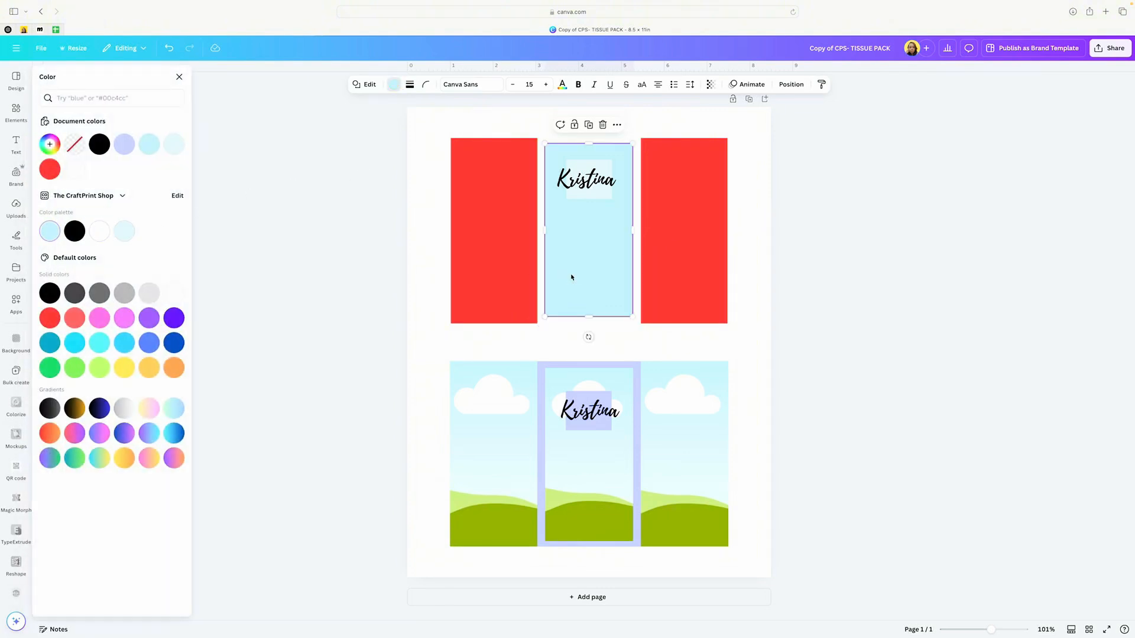
left_click(396, 89)
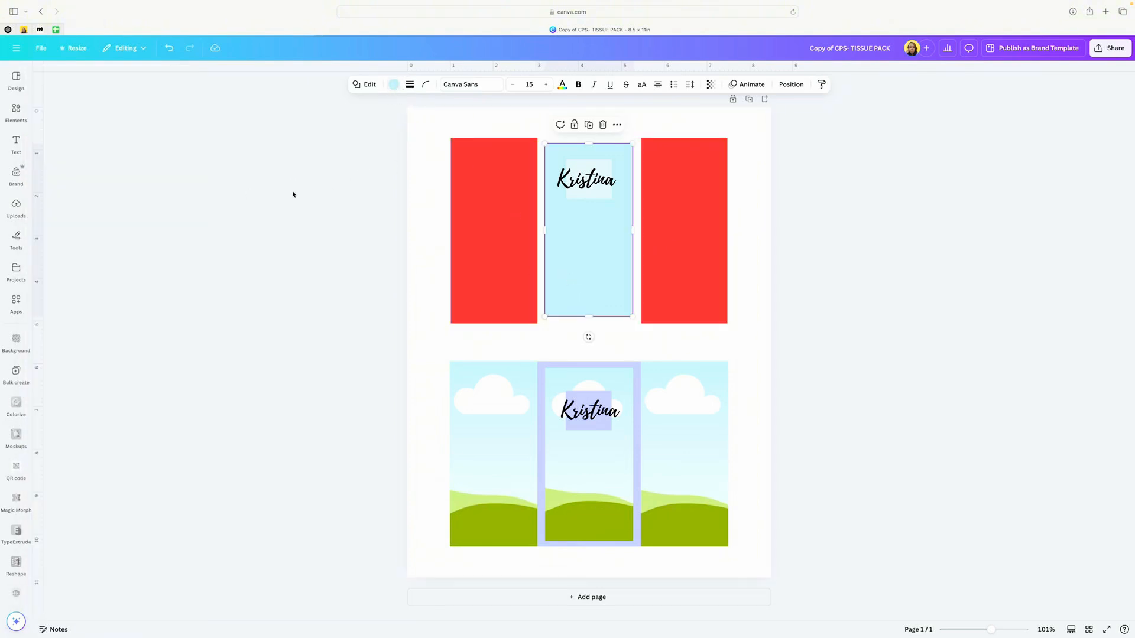
left_click(393, 85)
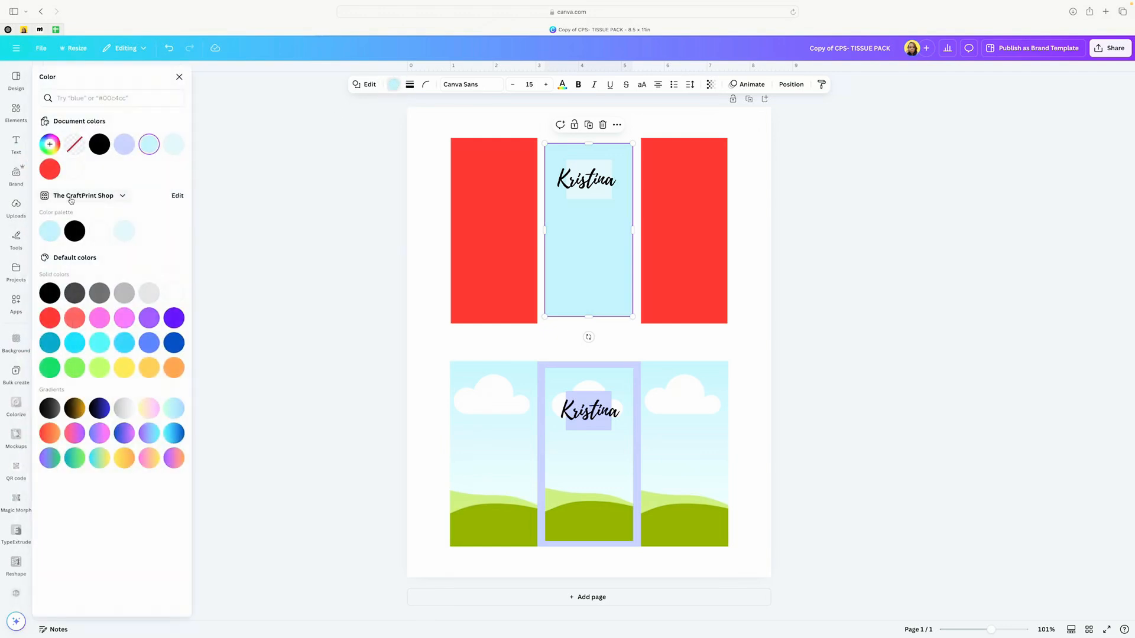
left_click(54, 172)
left_click(436, 234)
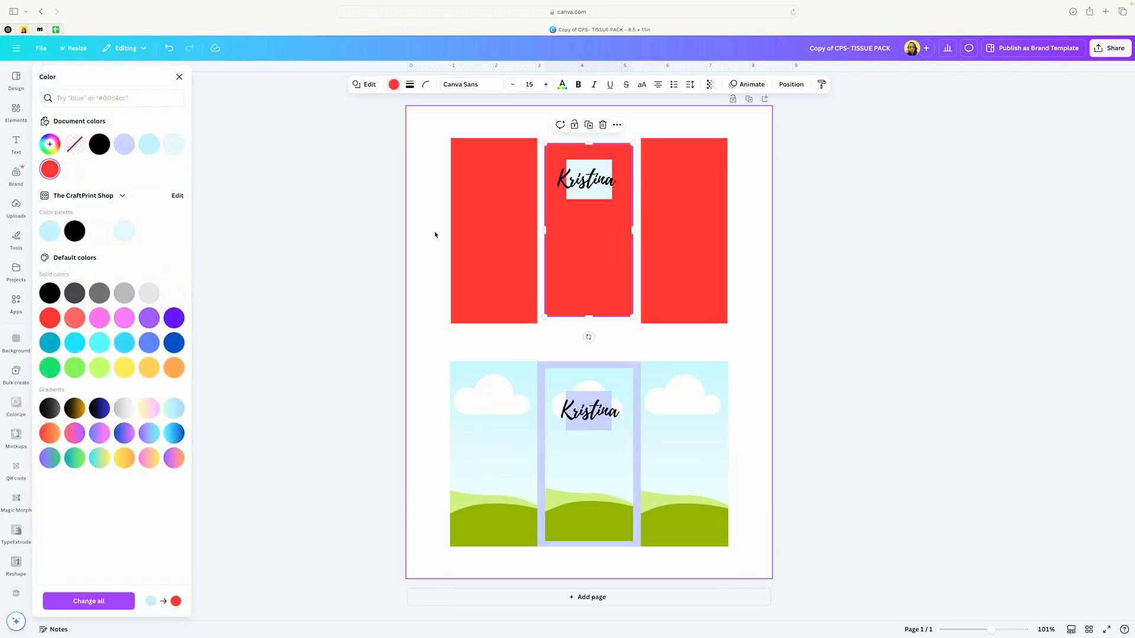
Step: Recolor the small box behind the name in the upper design to white from the document colors
left_click(594, 166)
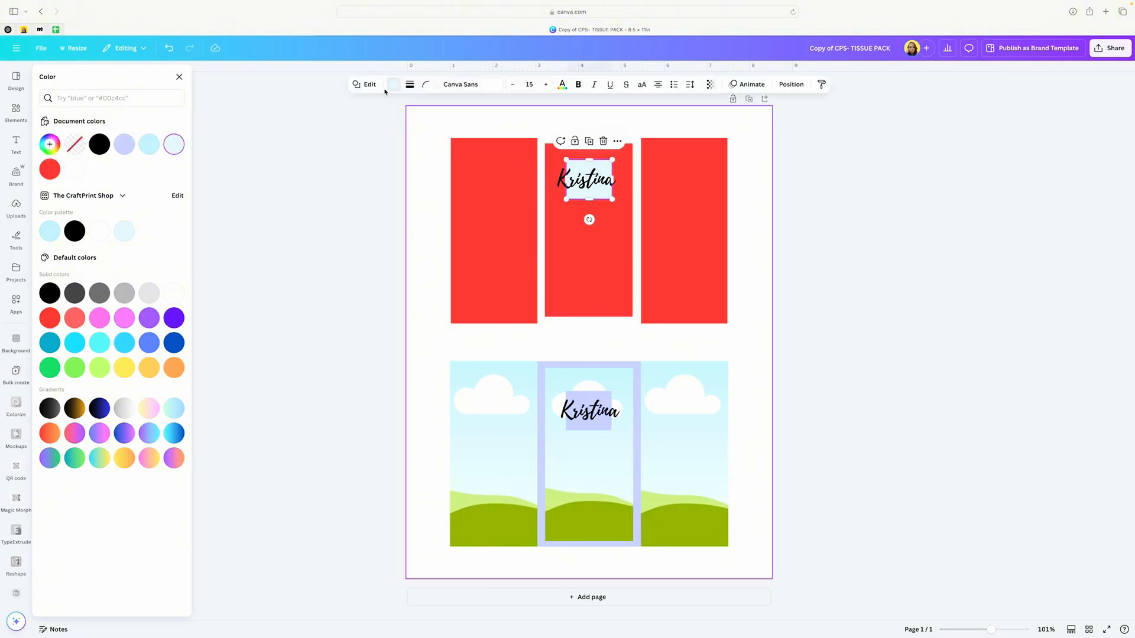
left_click(75, 170)
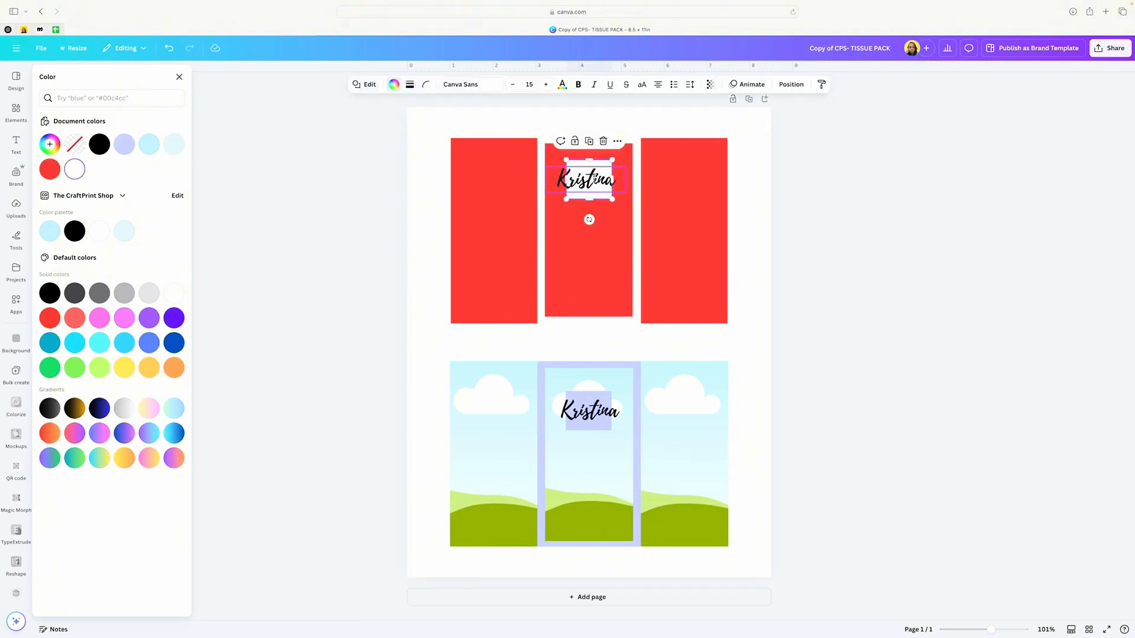
left_click_drag(590, 184, 590, 184)
left_click(581, 179)
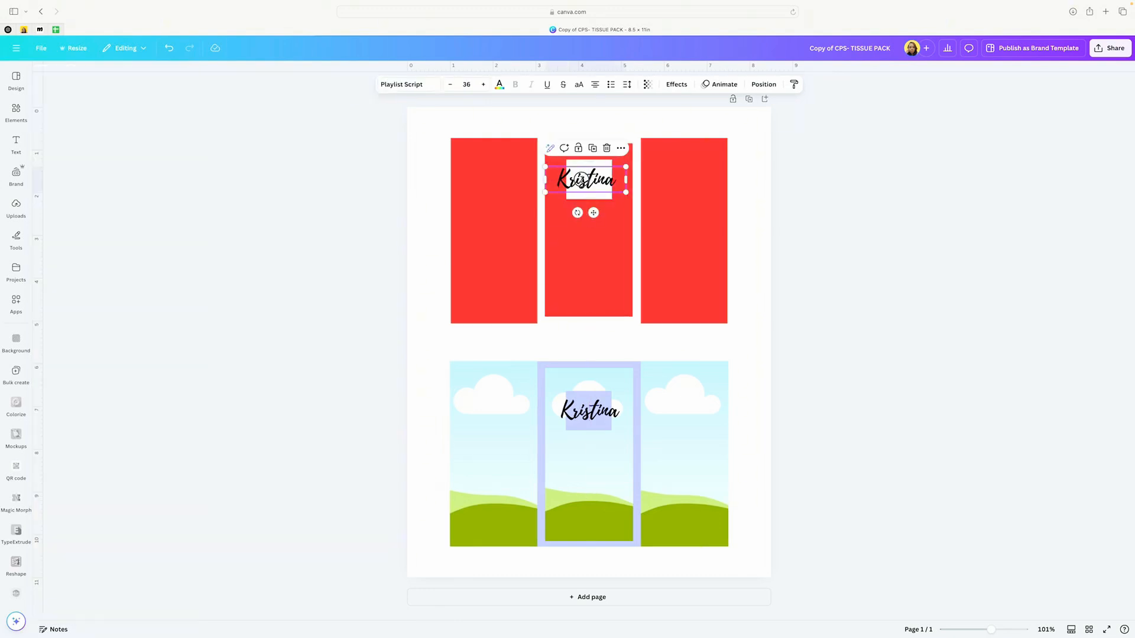
left_click(541, 116)
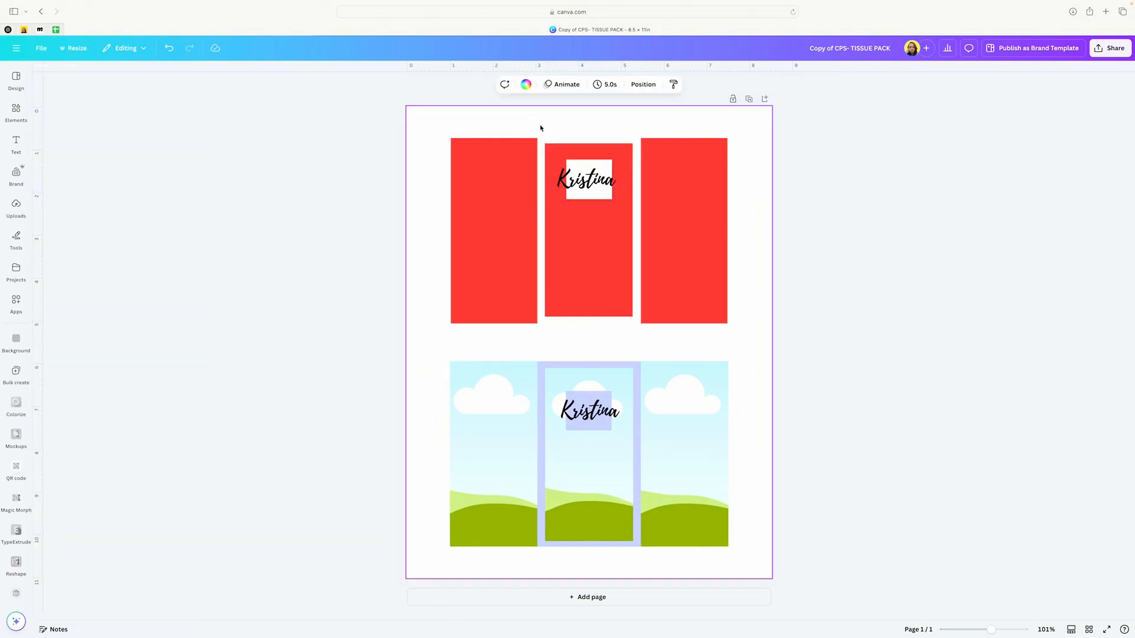
Step: Recolor the center border panel of the upper design to the default solid pink (#ff66c4)
left_click(540, 141)
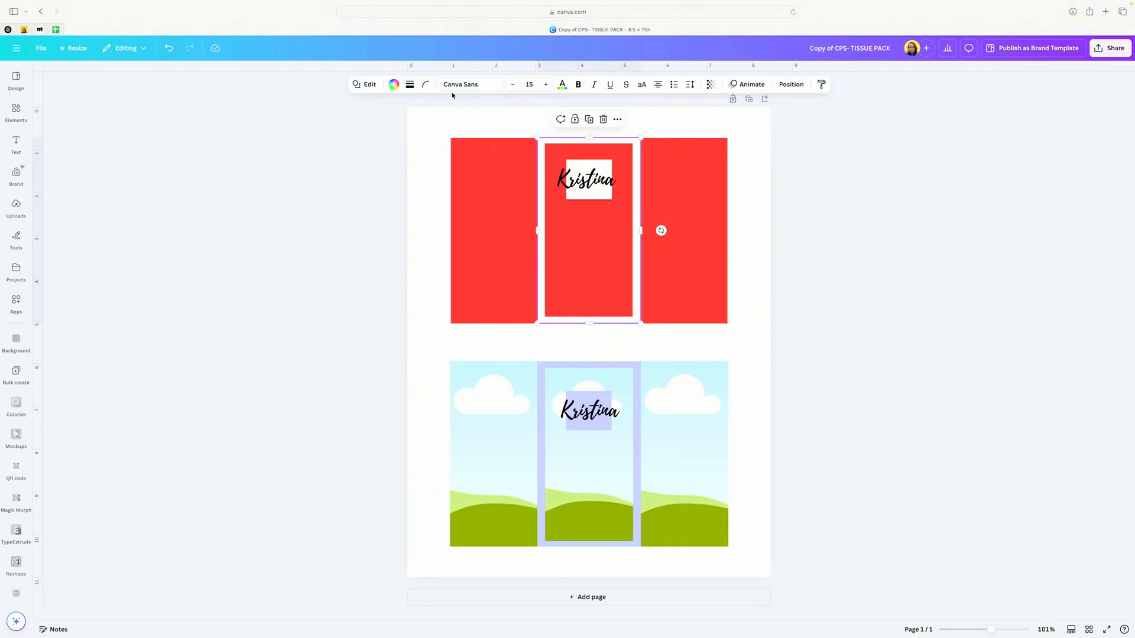
left_click(394, 84)
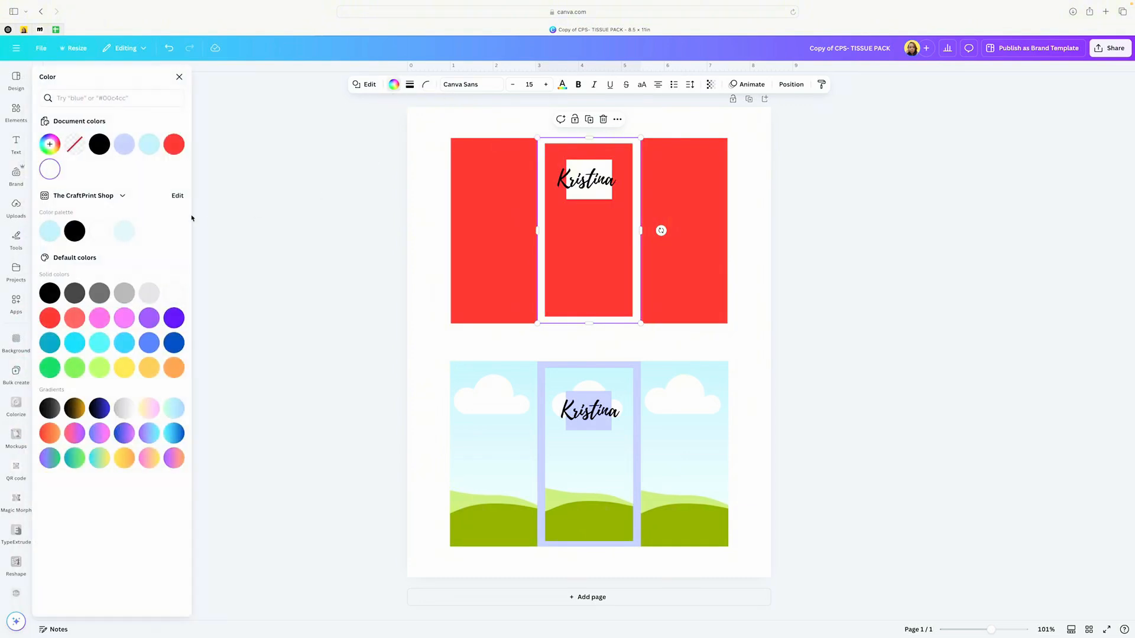
left_click(106, 315)
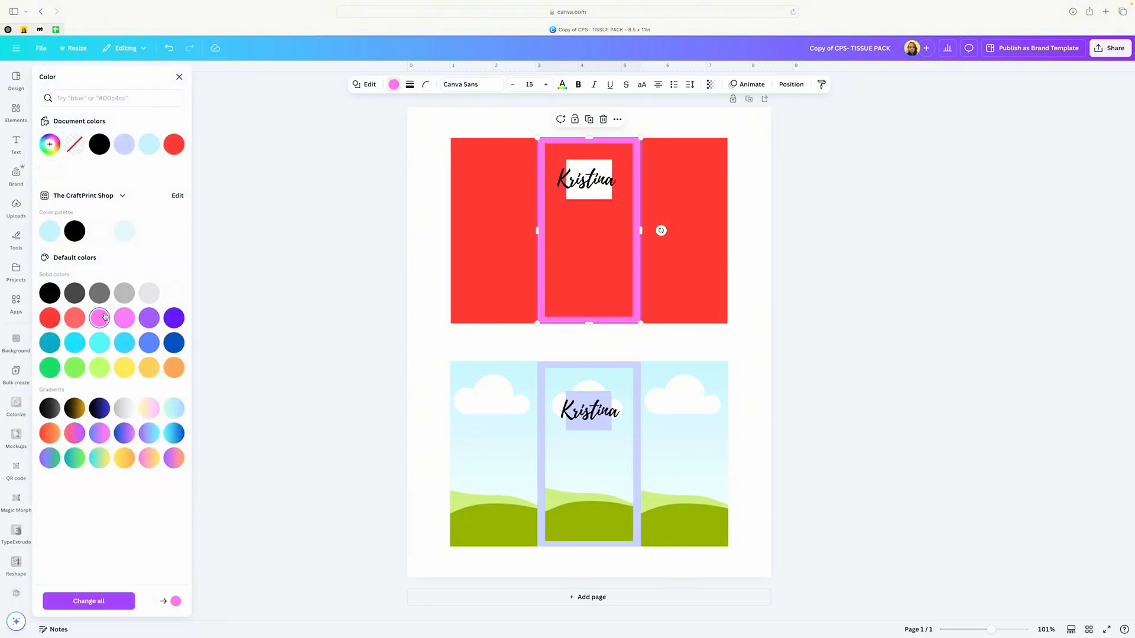
left_click(480, 126)
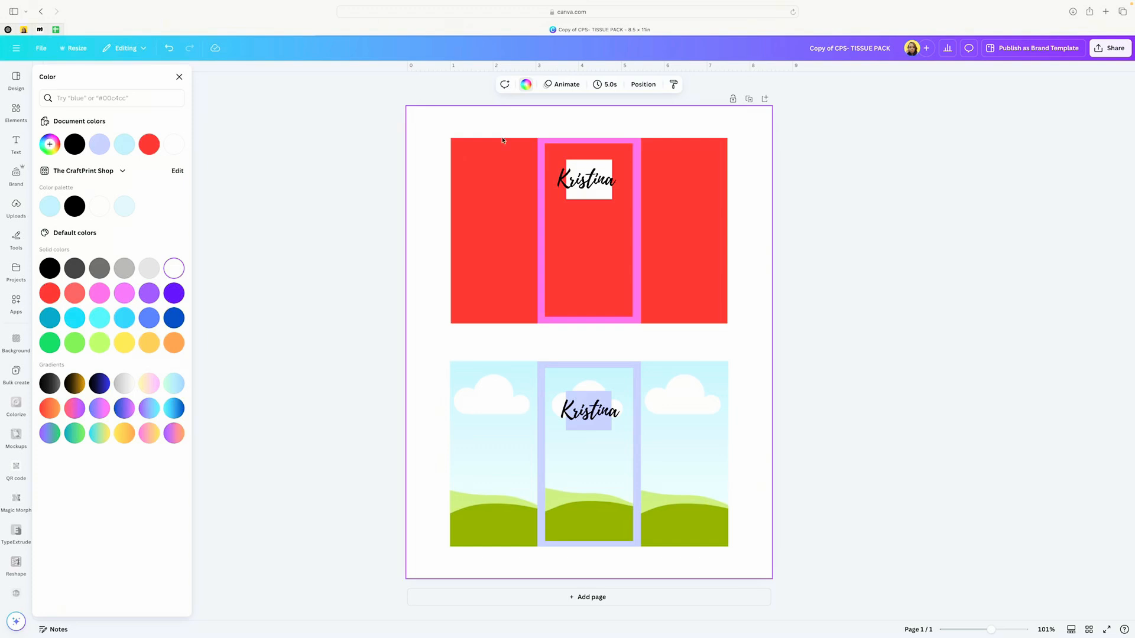
Step: Search the elements library for "bridal showe" and show all matching graphics
left_click(16, 112)
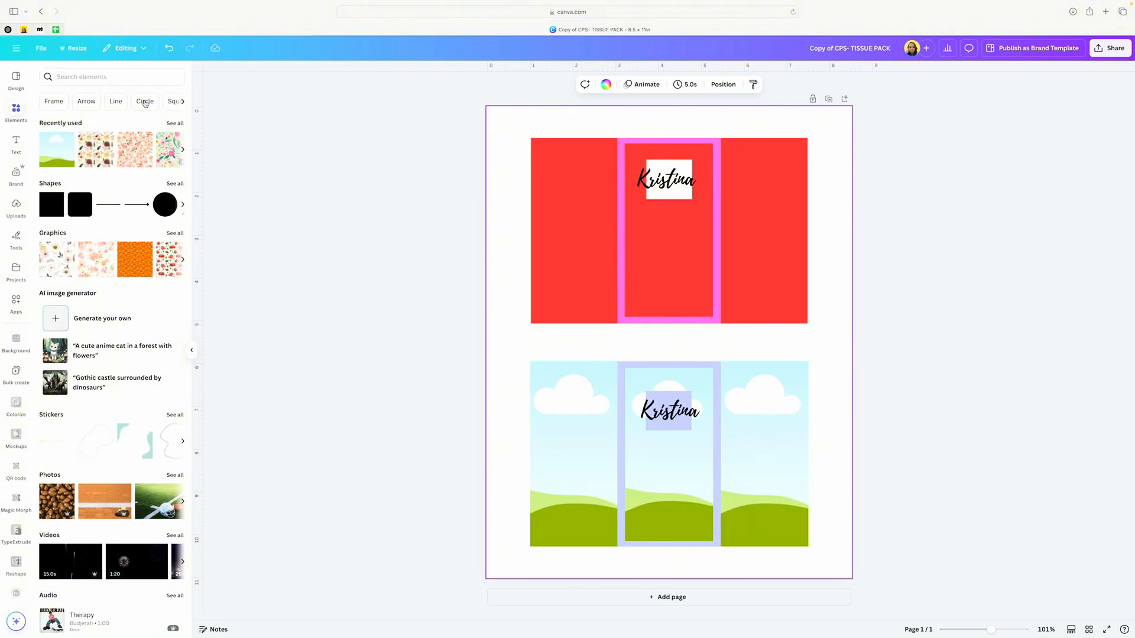
left_click(114, 78)
type("b")
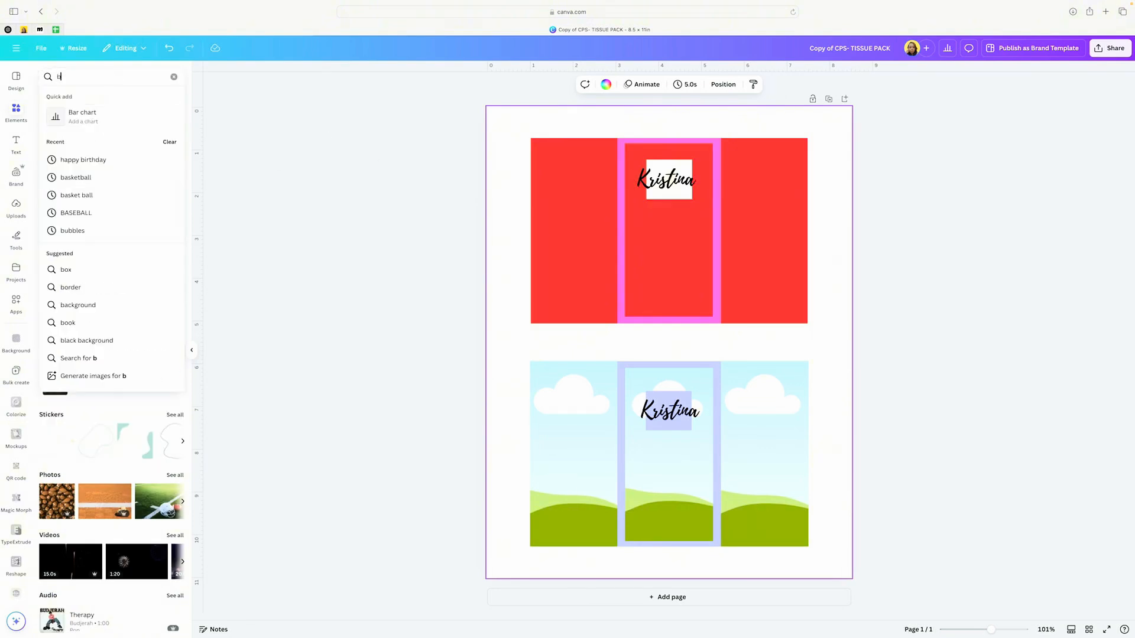
key("BackSpace")
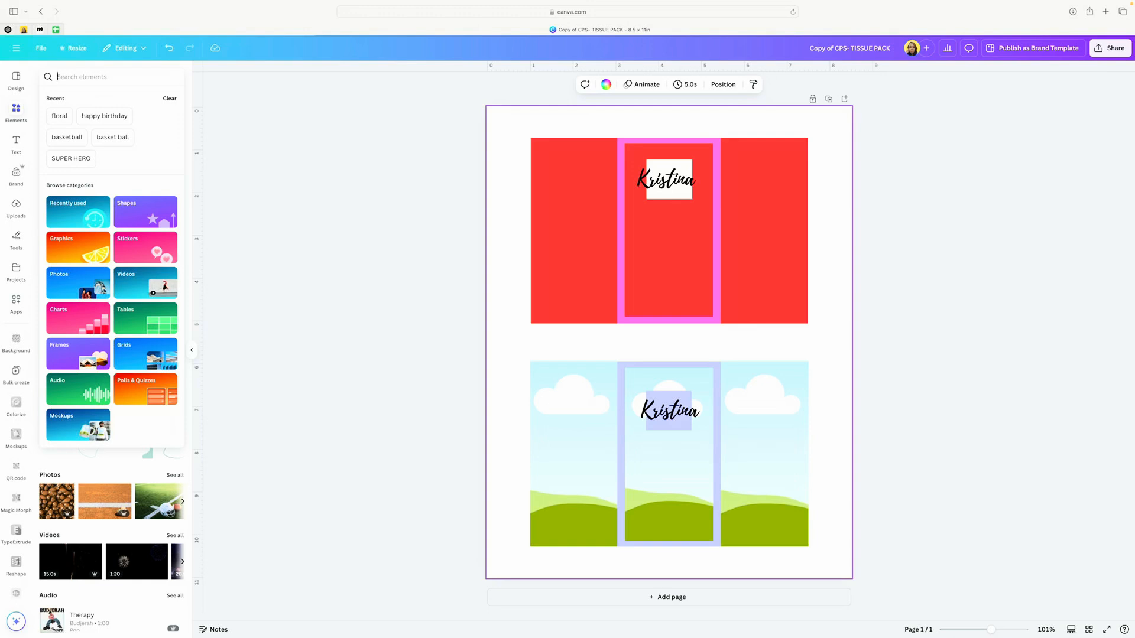
type("brid")
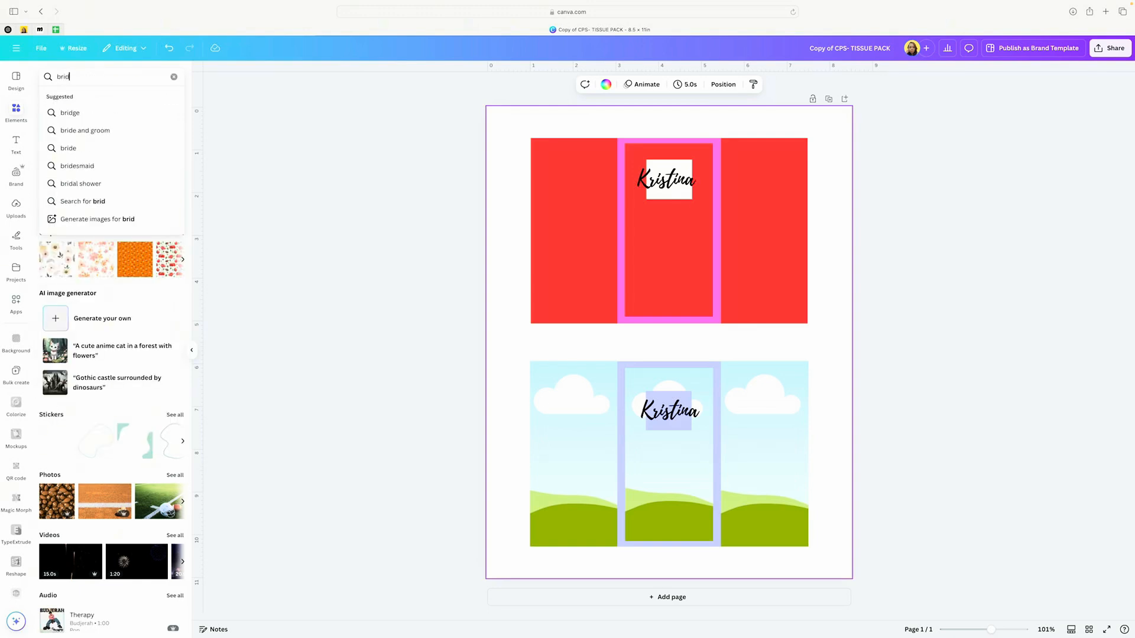
type("al showe")
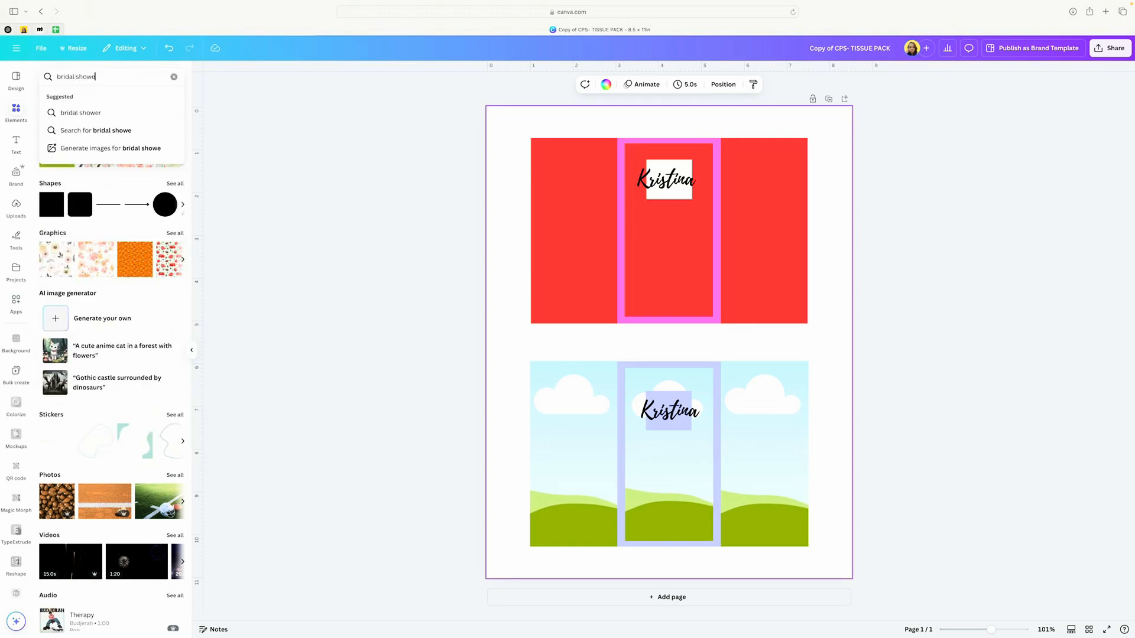
key("Return")
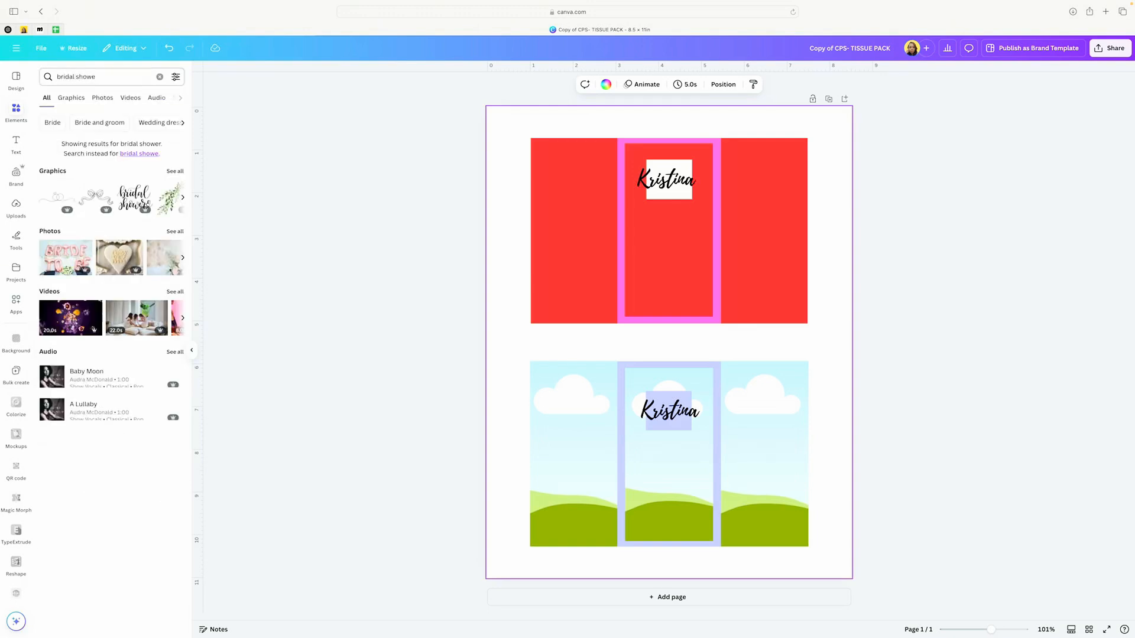
left_click(171, 172)
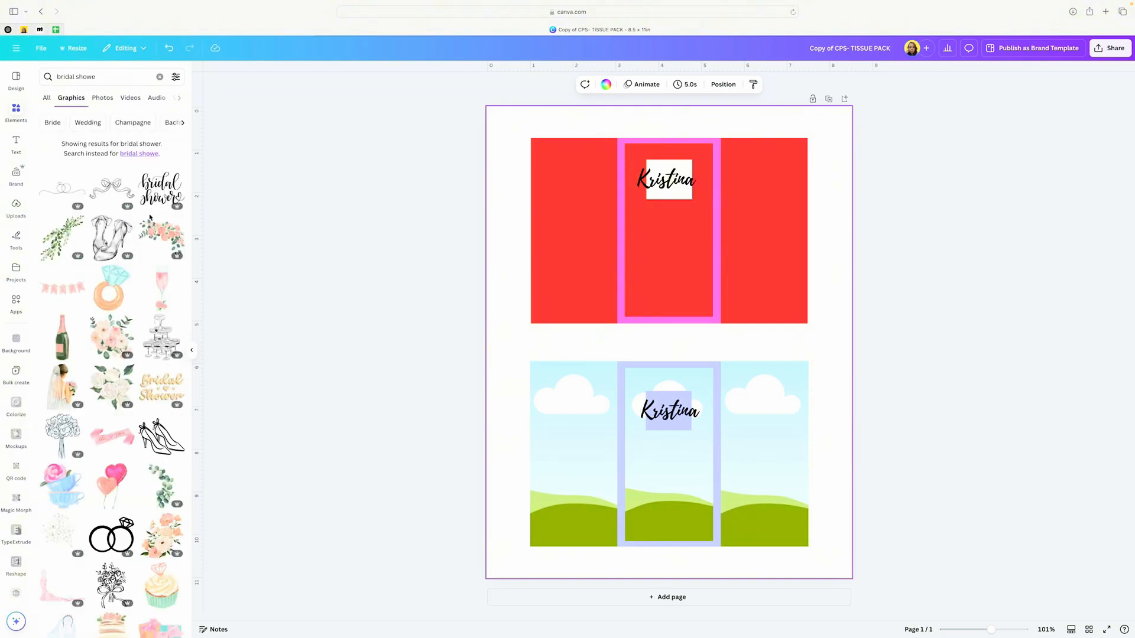
Step: Add the green champagne bottle graphic, shrink it and place it below the name in the upper design's center panel
scroll(149, 218, "down", 3)
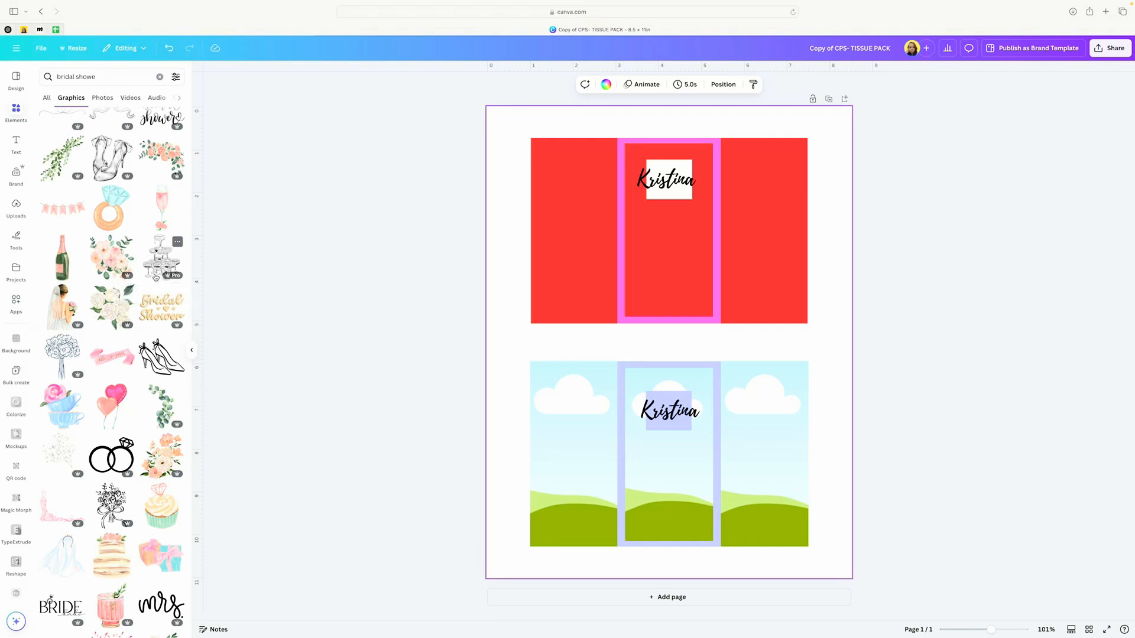
left_click(566, 156)
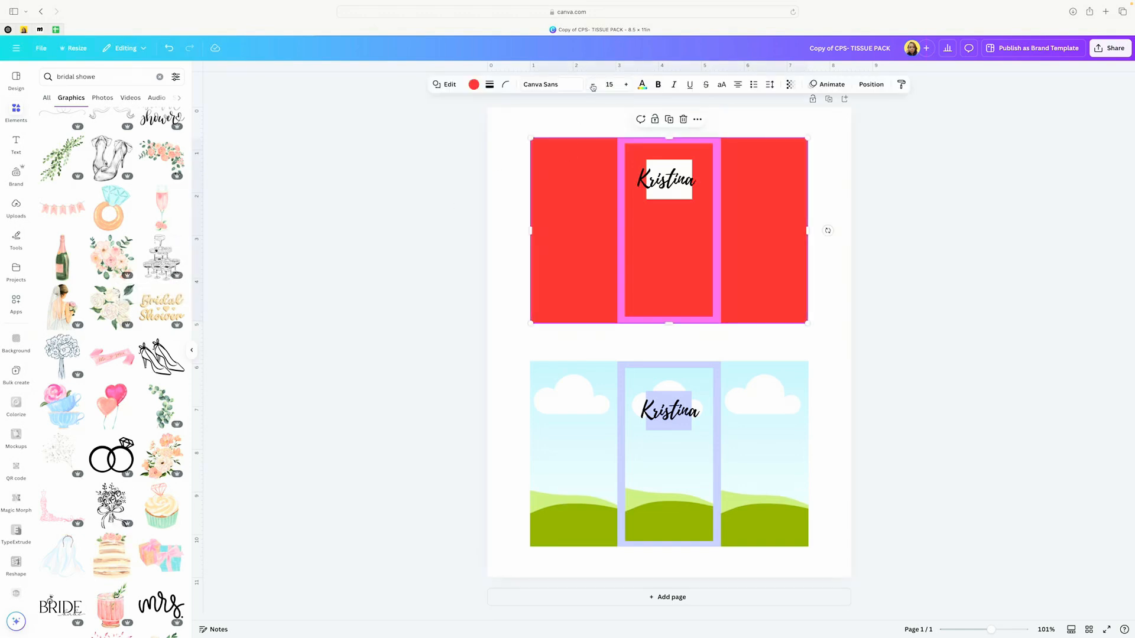
left_click(70, 267)
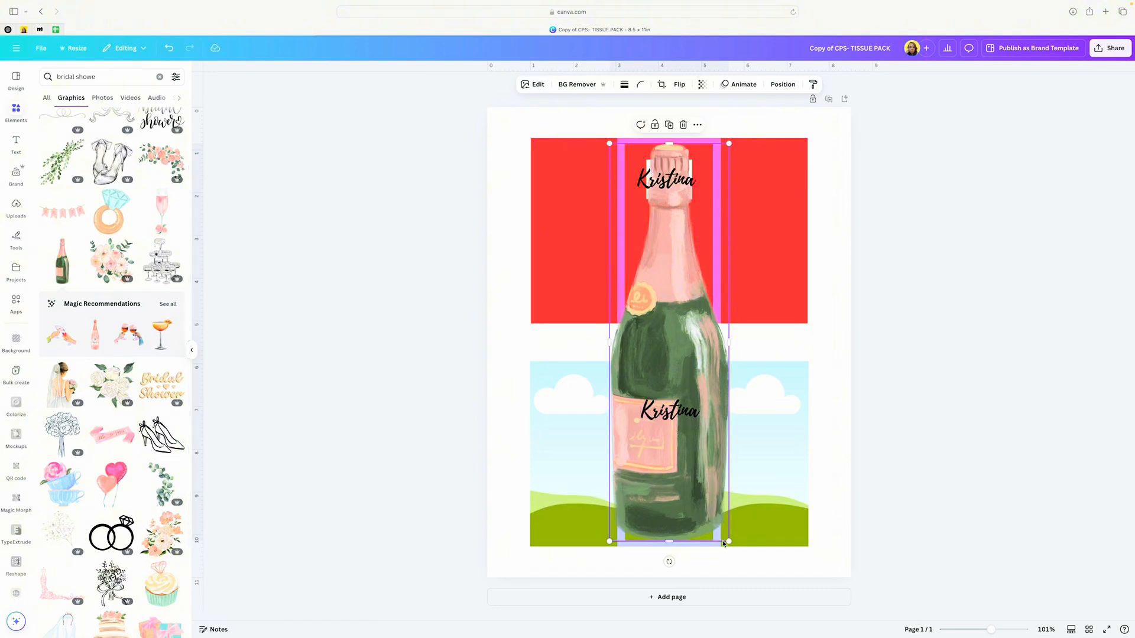
left_click_drag(729, 541, 662, 276)
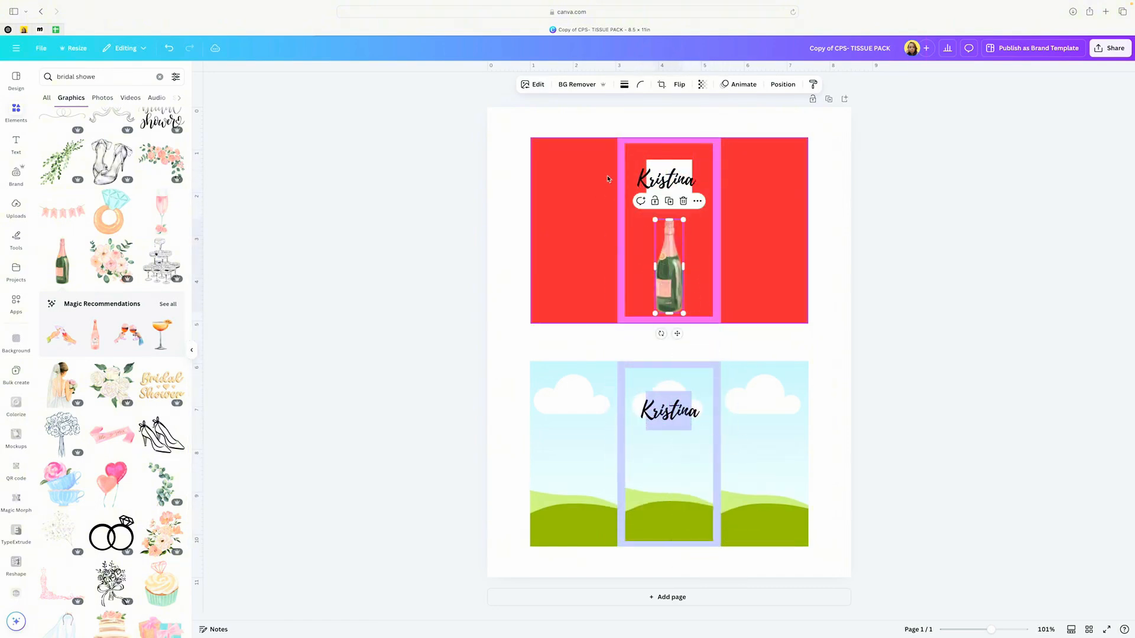
Step: Recolor the center border panel of the upper design to the light pink from the bottle's photo colors
left_click(619, 160)
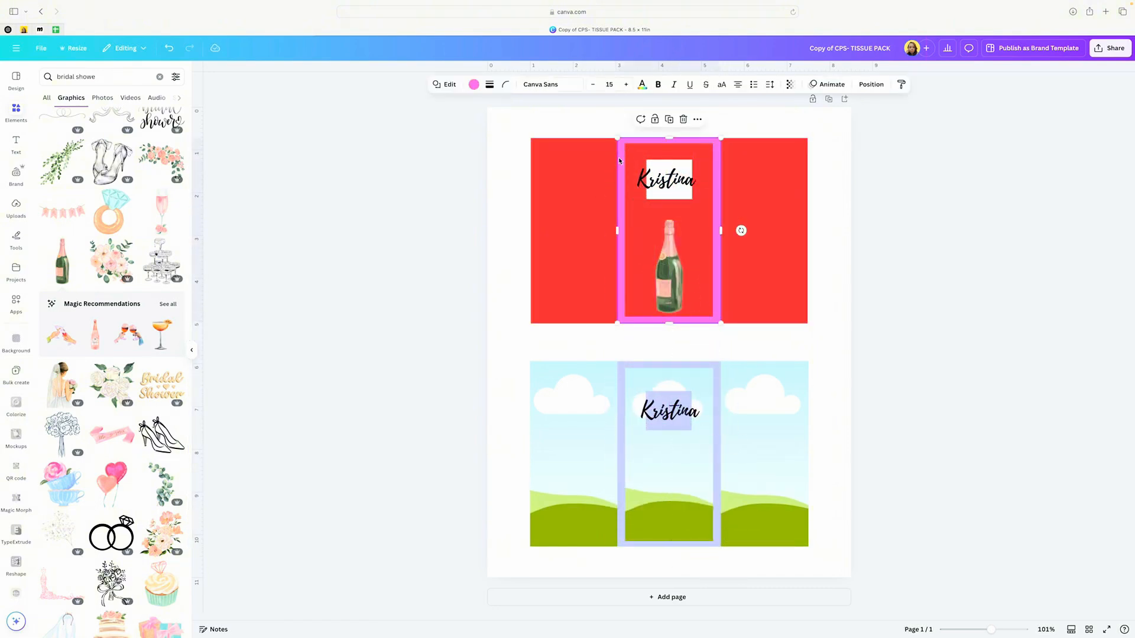
left_click(474, 84)
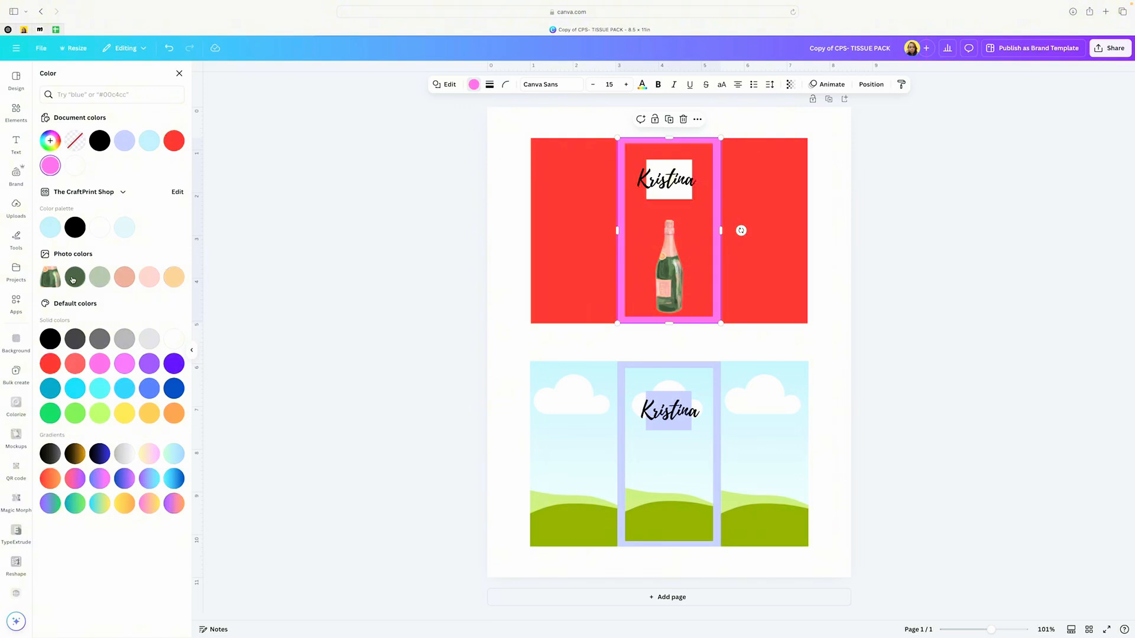
left_click(148, 279)
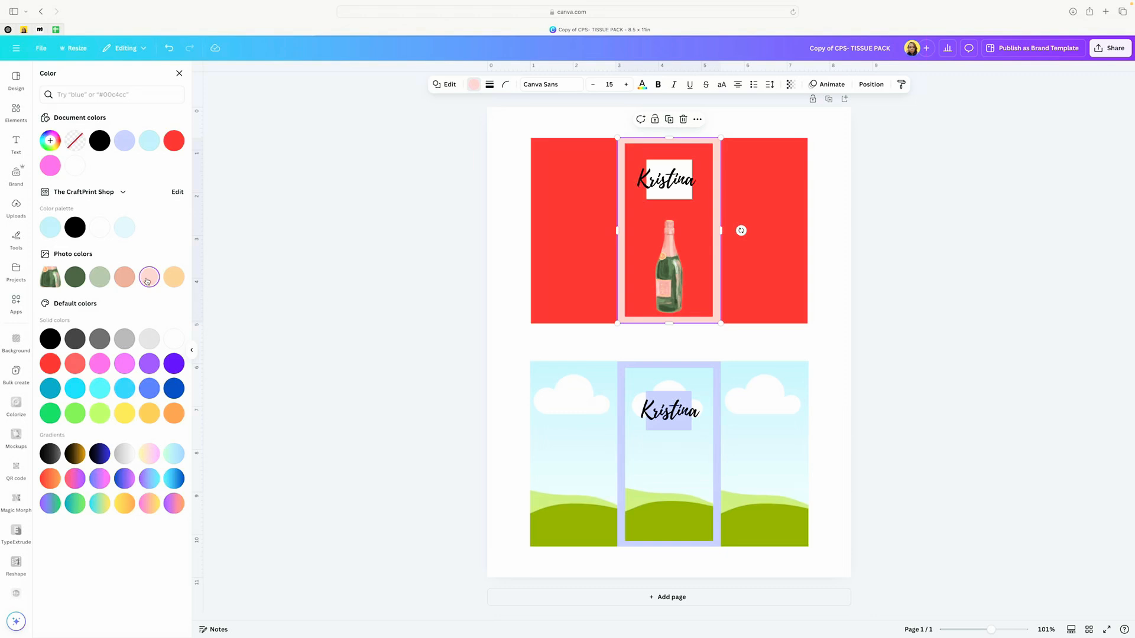
Step: Recolor the upper design's inner center panel to the light pink from the bottle's photo colors
left_click(641, 211)
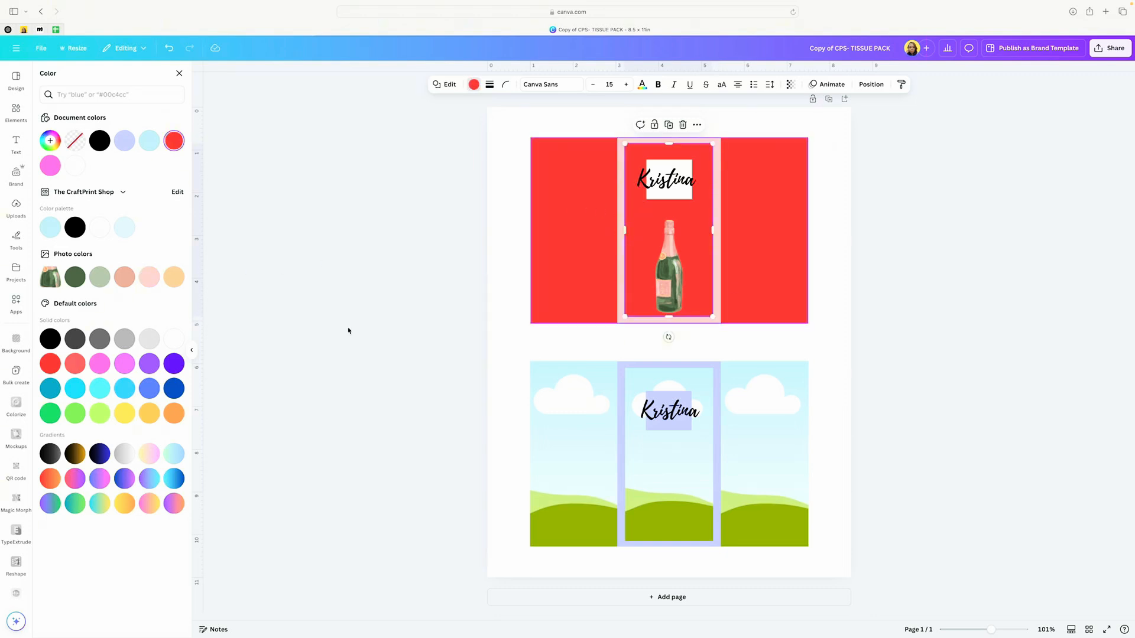
left_click(149, 278)
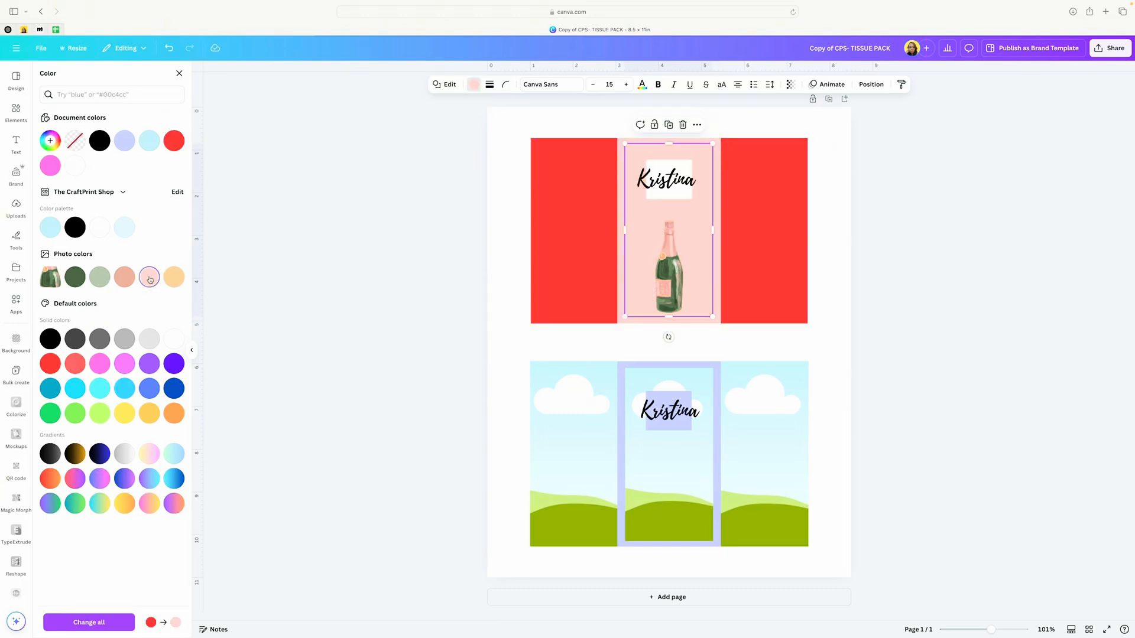
left_click(101, 279)
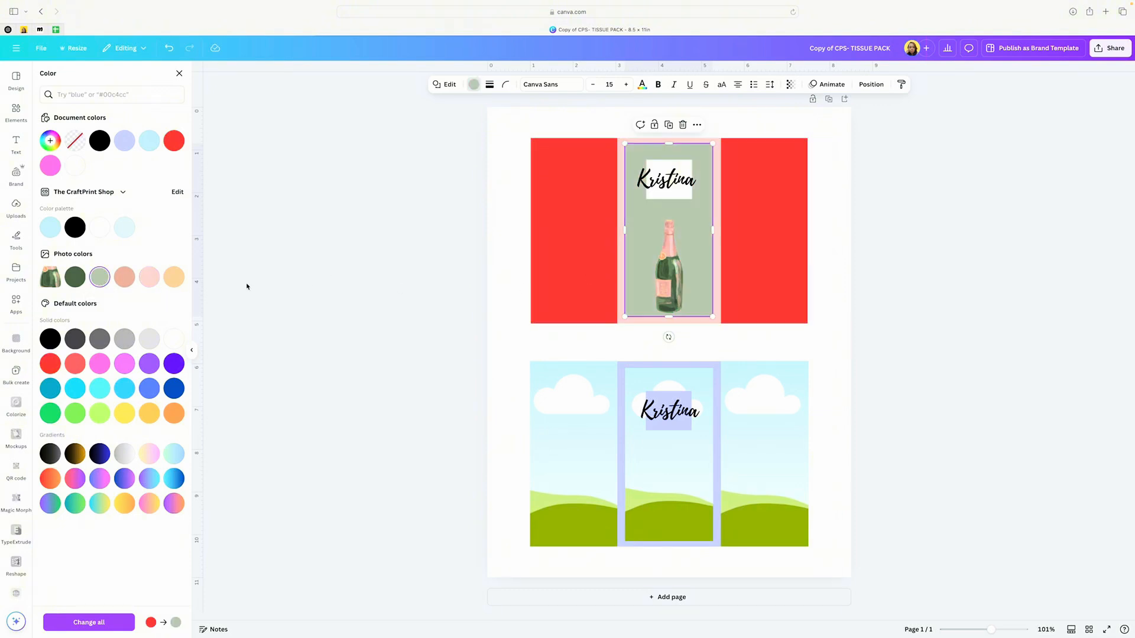
left_click(155, 280)
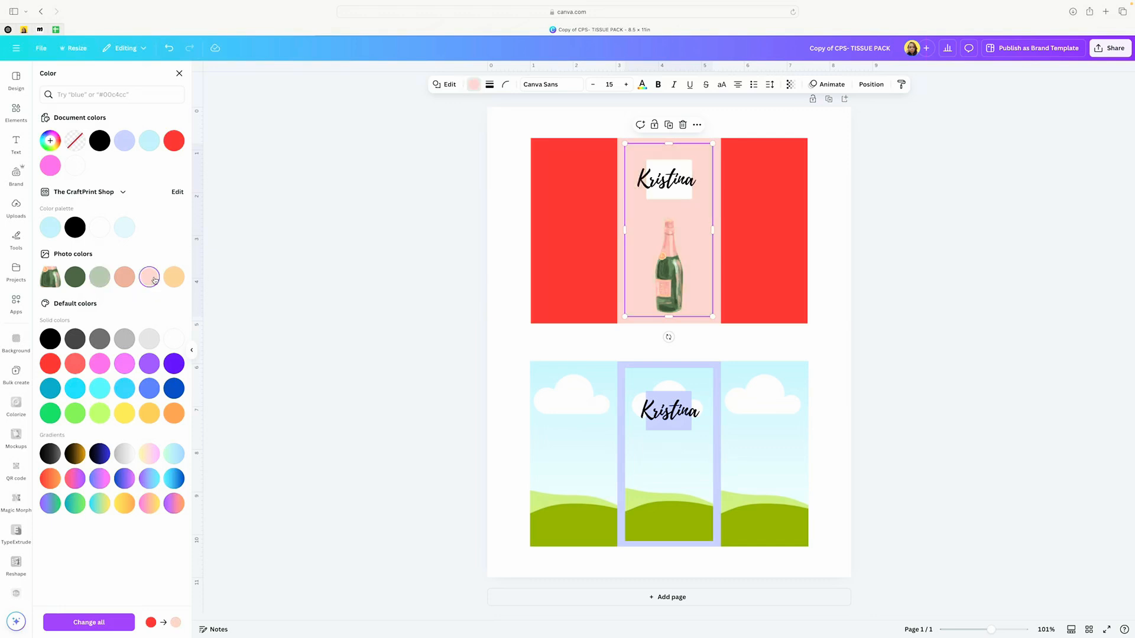
Step: Recolor the upper design's center border to sage green and its side panels to light pink, using the bottle's photo colors
left_click(619, 186)
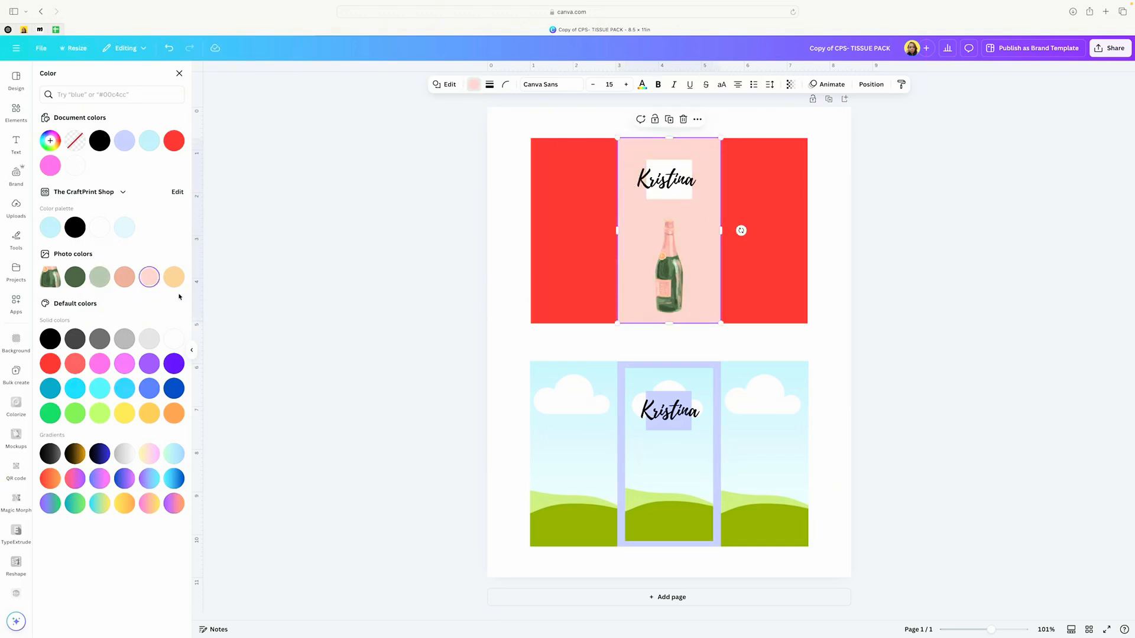
left_click(101, 279)
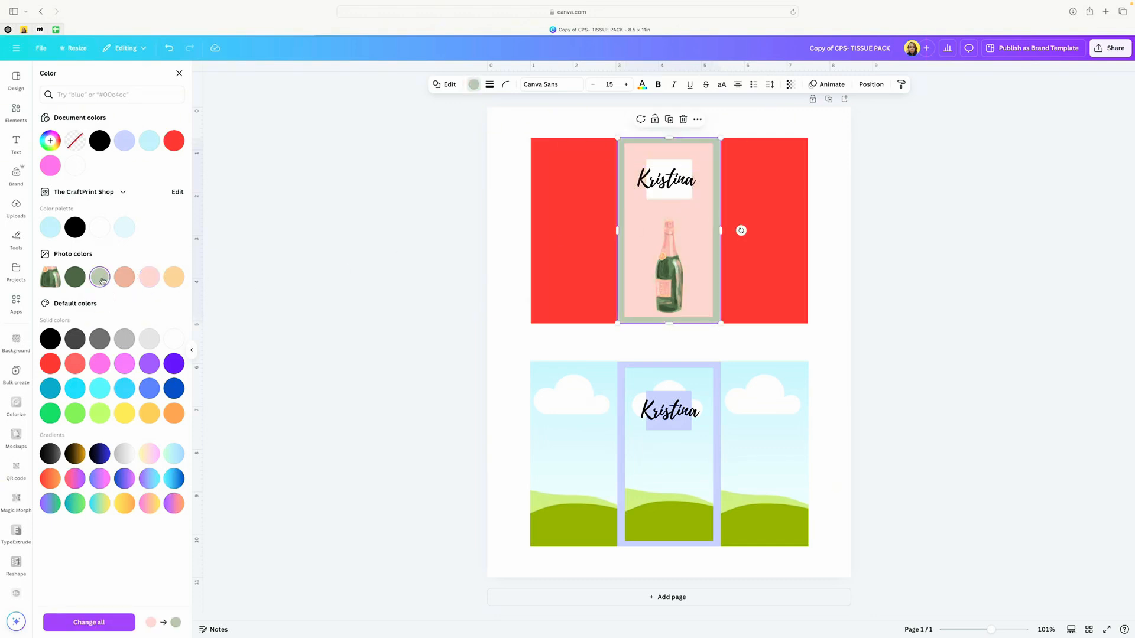
left_click(534, 260)
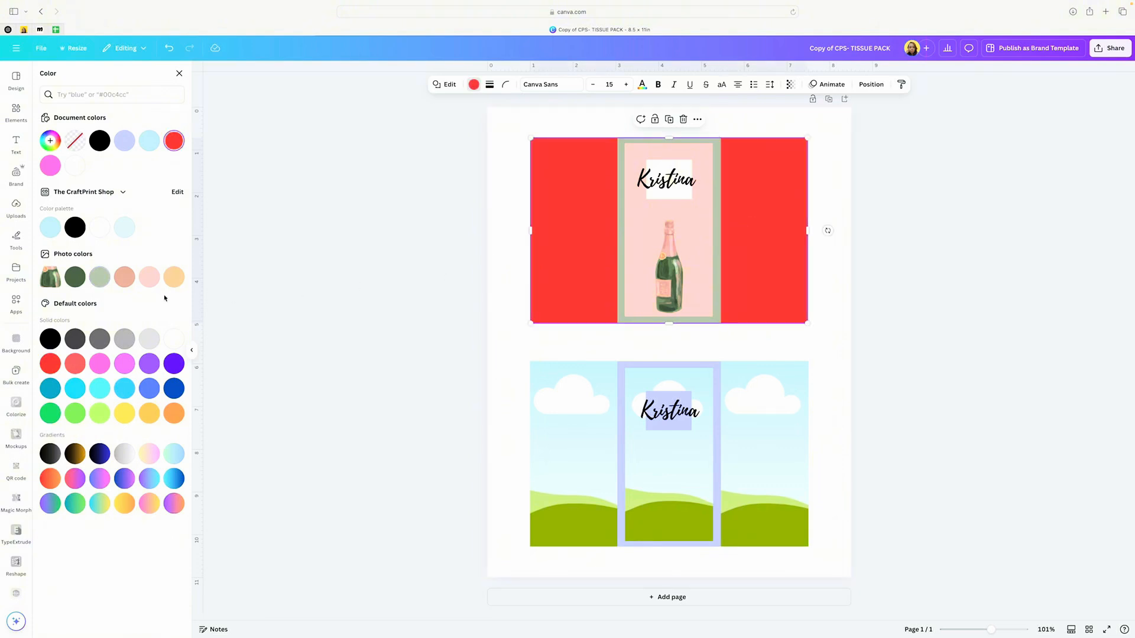
left_click(76, 281)
left_click(152, 282)
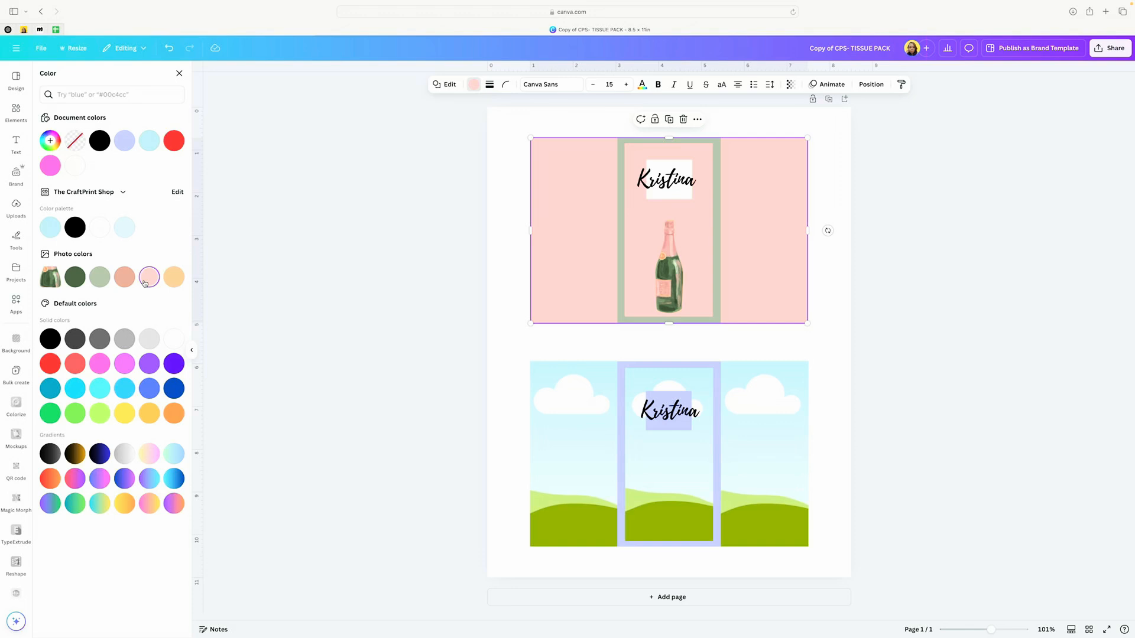
Step: Recolor the rectangle behind the upper design's name to the photo colors' dark green and set the name text to white
left_click(686, 165)
left_click(76, 276)
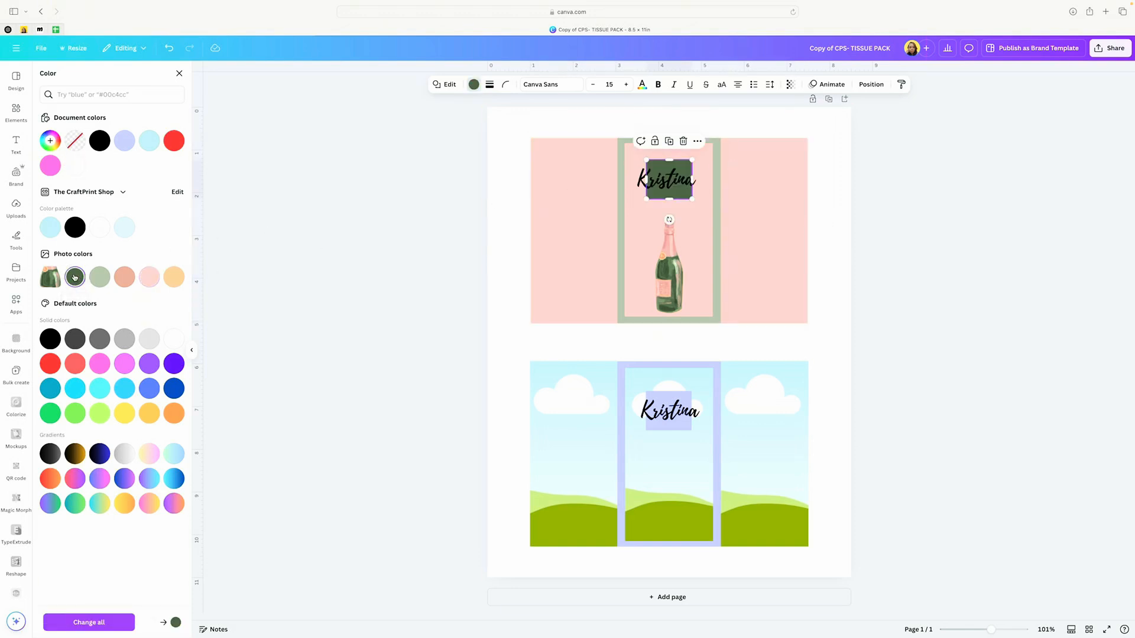
left_click(658, 177)
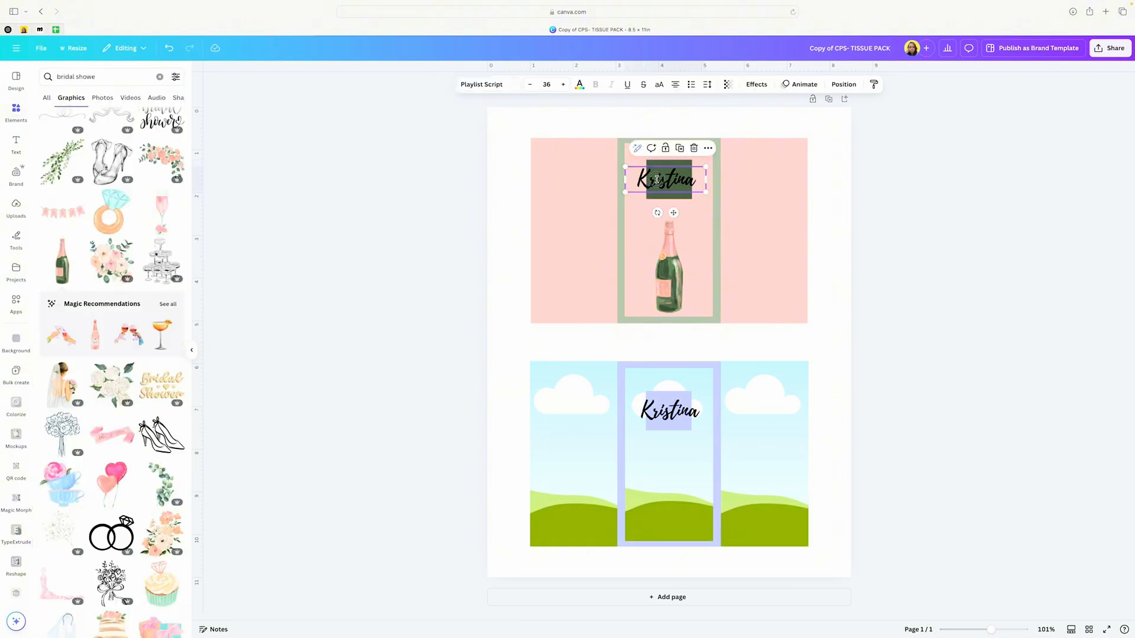
double_click(659, 179)
left_click(579, 84)
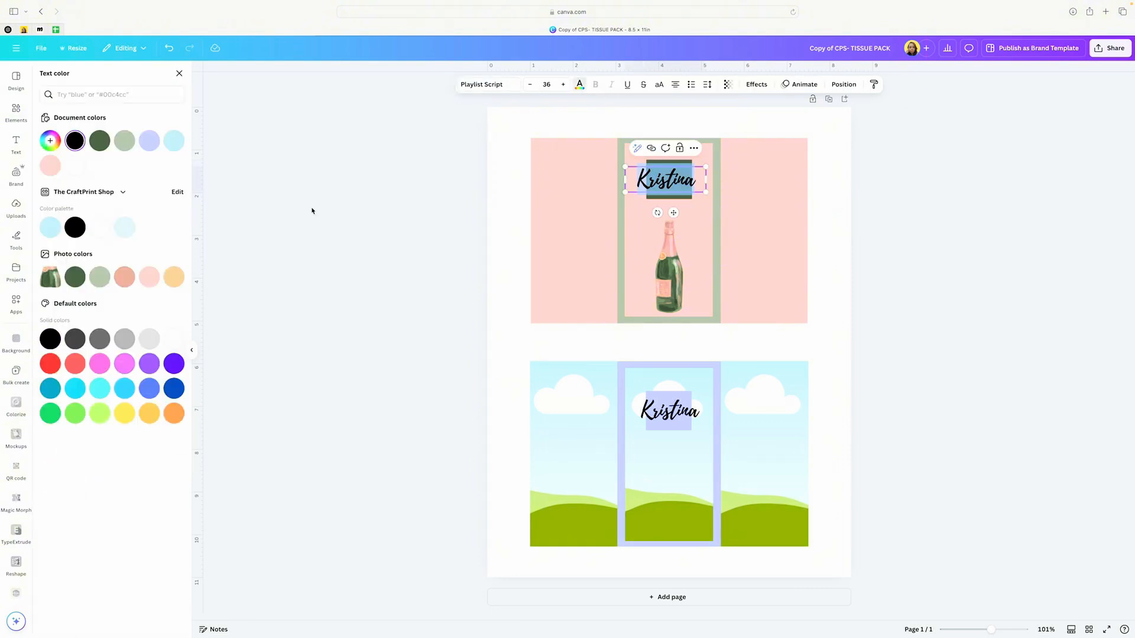
left_click(101, 229)
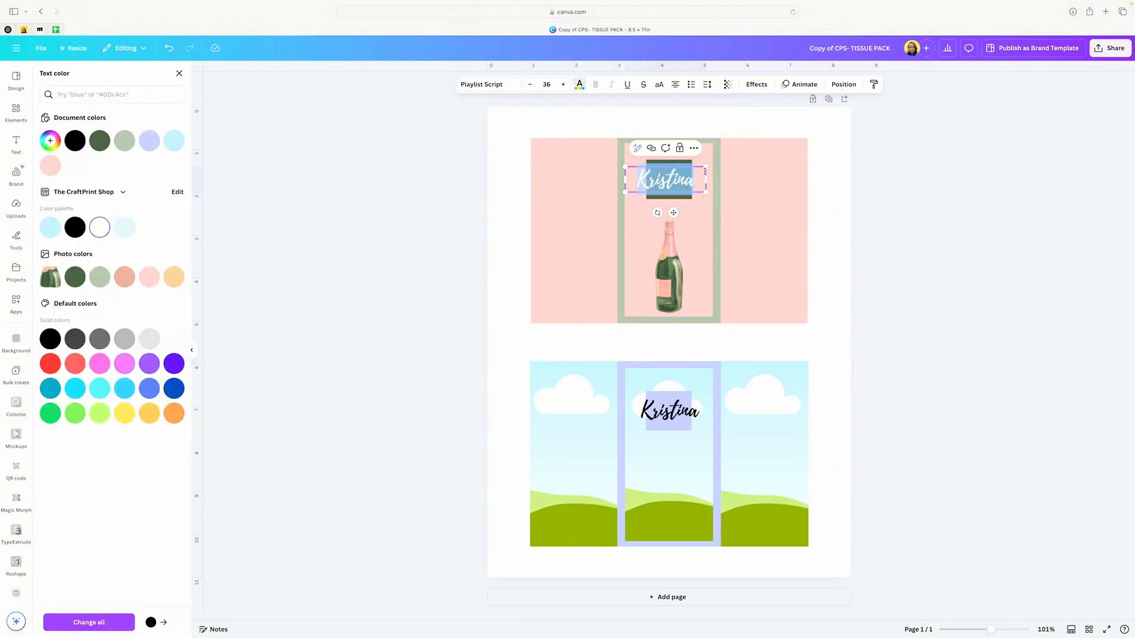
left_click(688, 216)
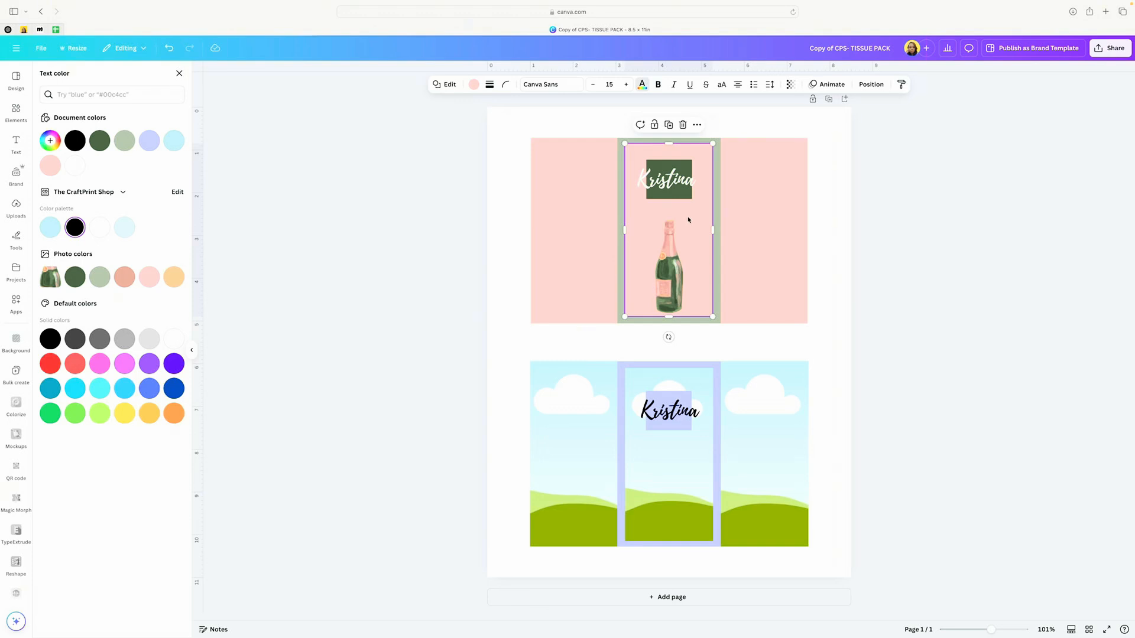
Step: Delete the dark green rectangle behind the name and place the name near the upper edge of the center panel
left_click_drag(655, 180, 654, 212)
left_click(669, 171)
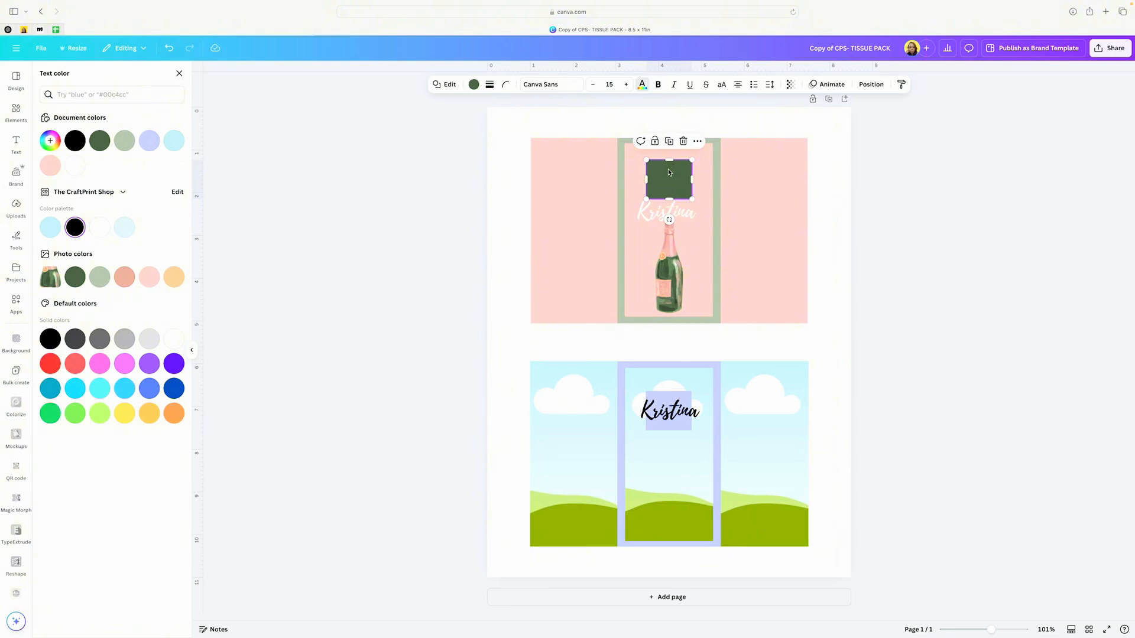
key("Delete")
left_click(671, 211)
left_click_drag(671, 211, 672, 168)
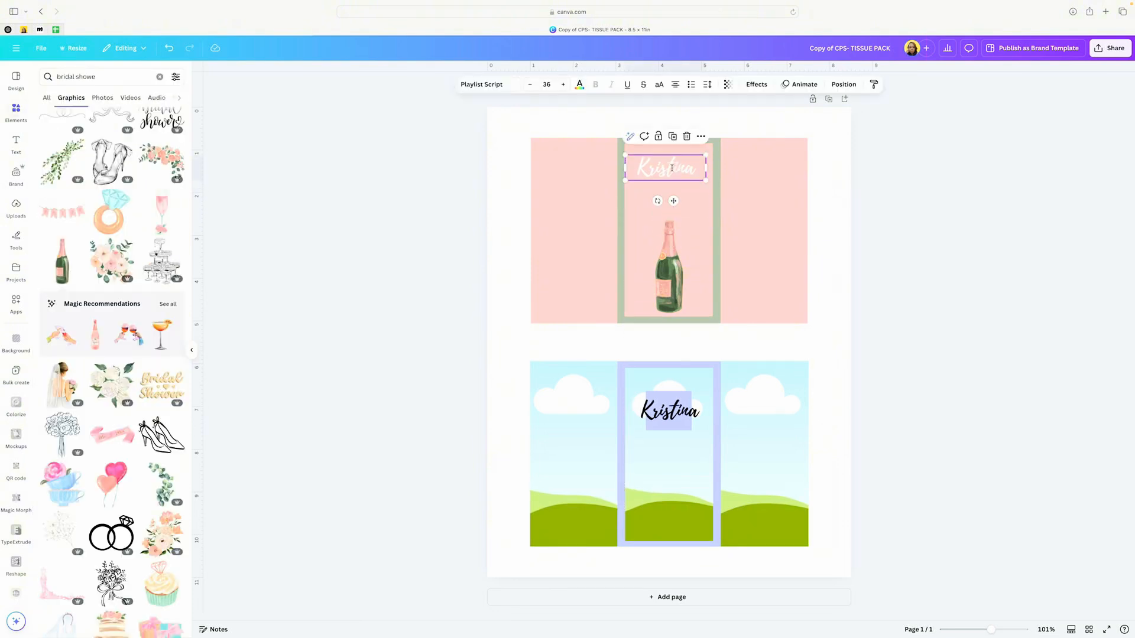
Step: Replace the name in the upper design with the text "Wipe away your Happy Tears"
double_click(671, 168)
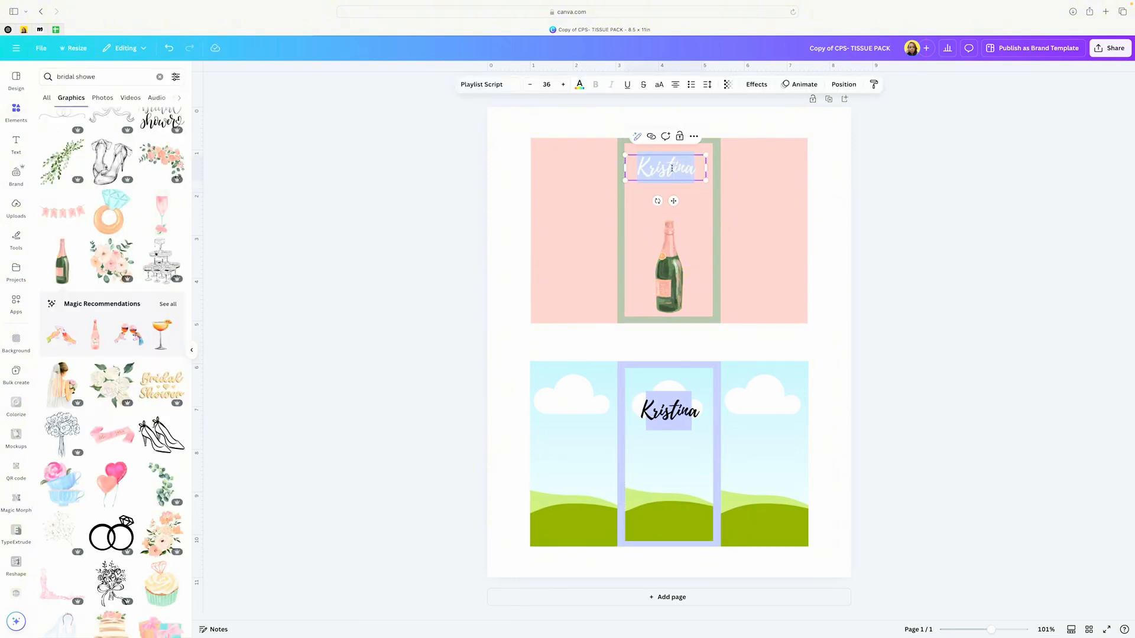
type("Mipe awa")
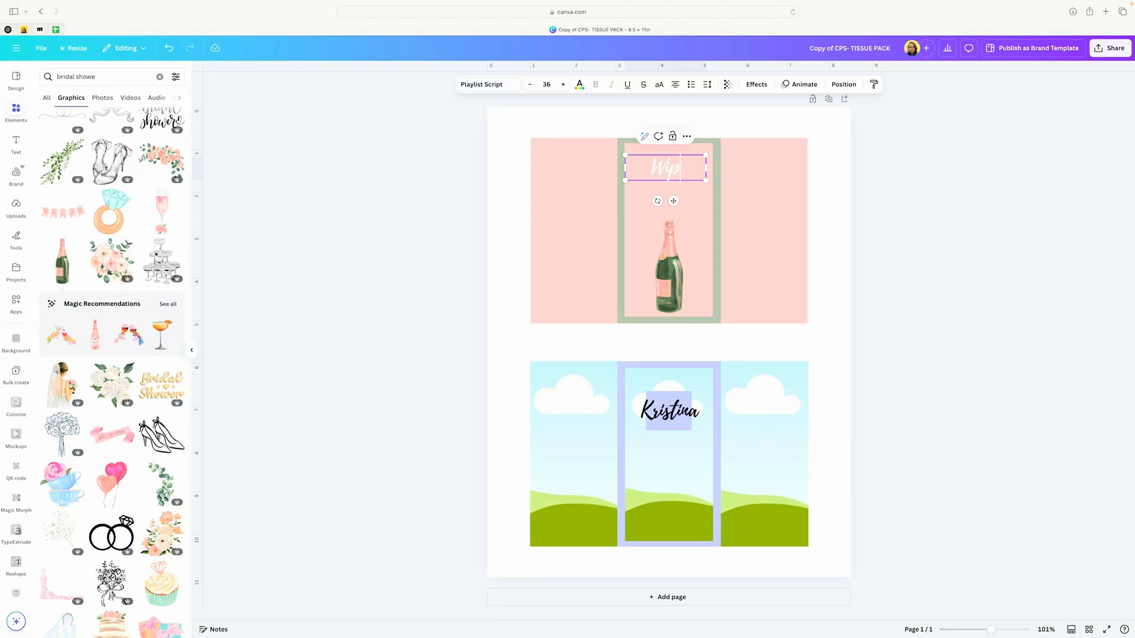
type("y")
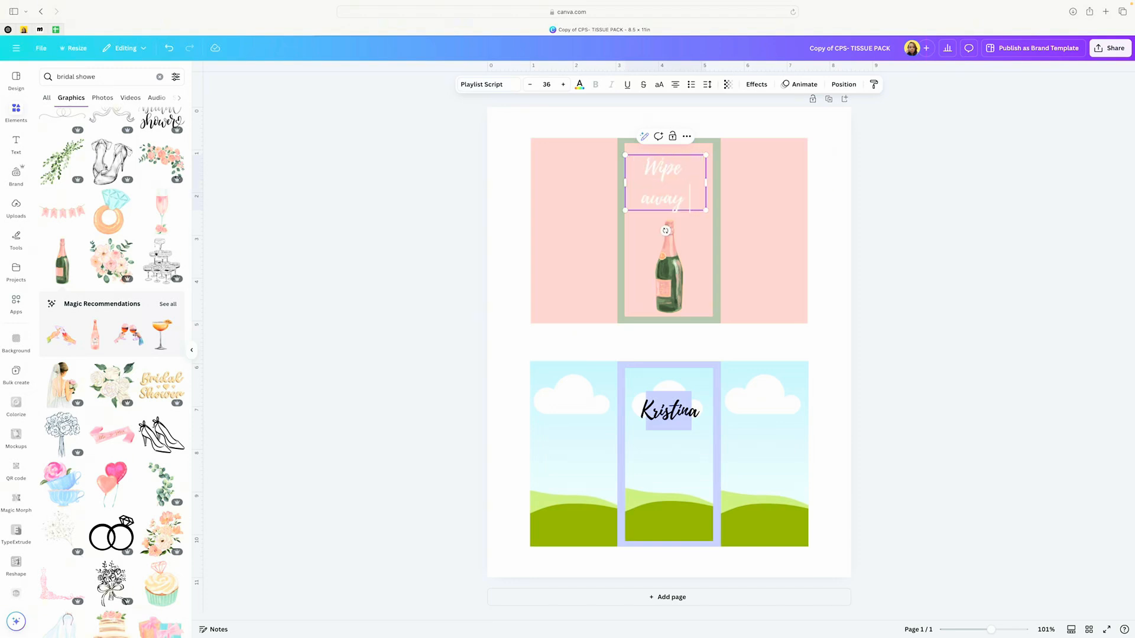
type(" your")
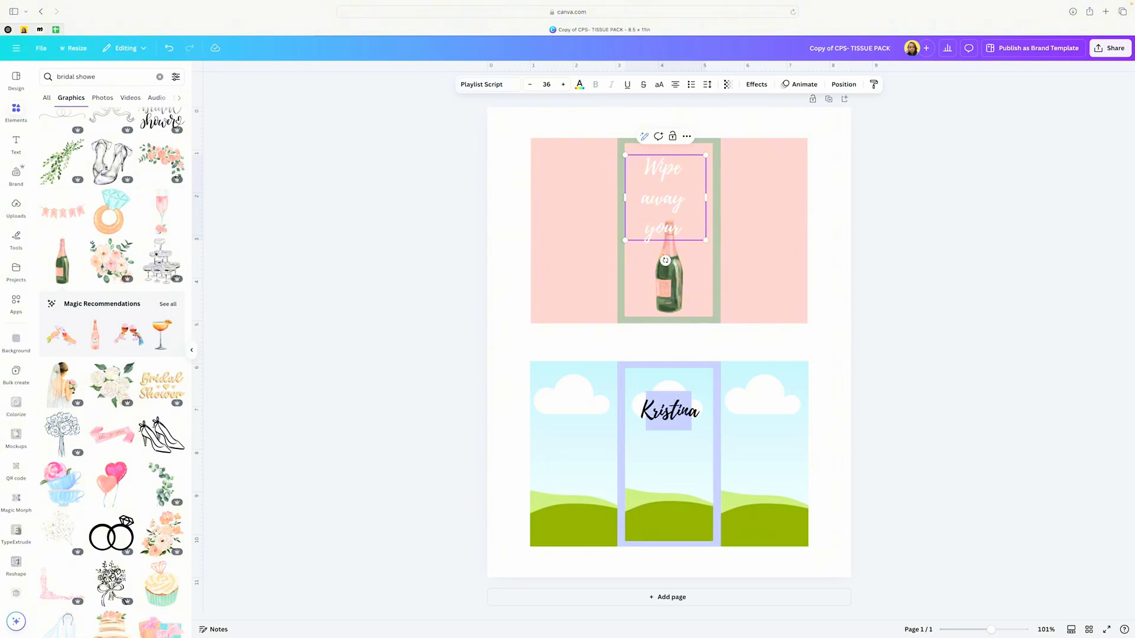
type(" Happy Te")
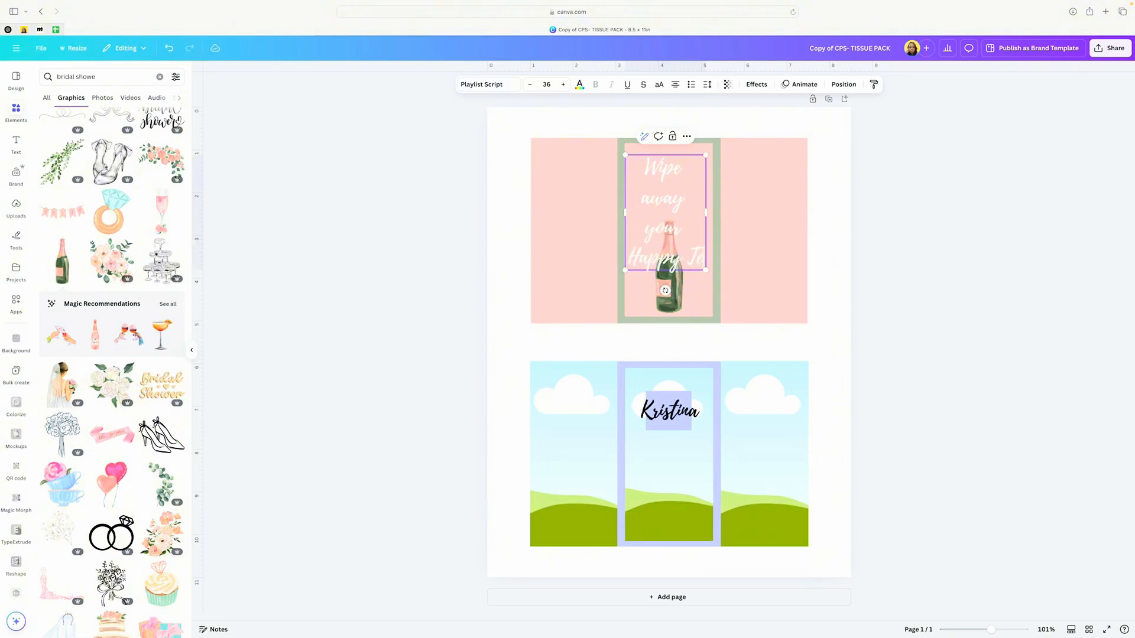
type("ars")
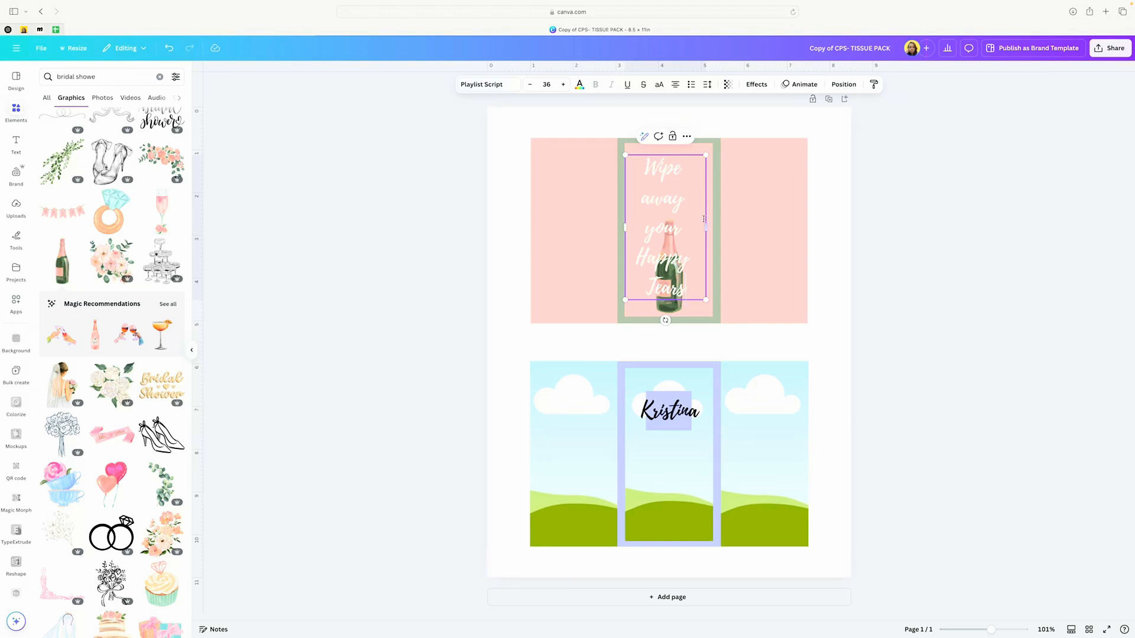
Step: Fit the new text on two lines at size 21 above the bottle and apply the Lift effect
left_click_drag(706, 227, 629, 169)
left_click(846, 203)
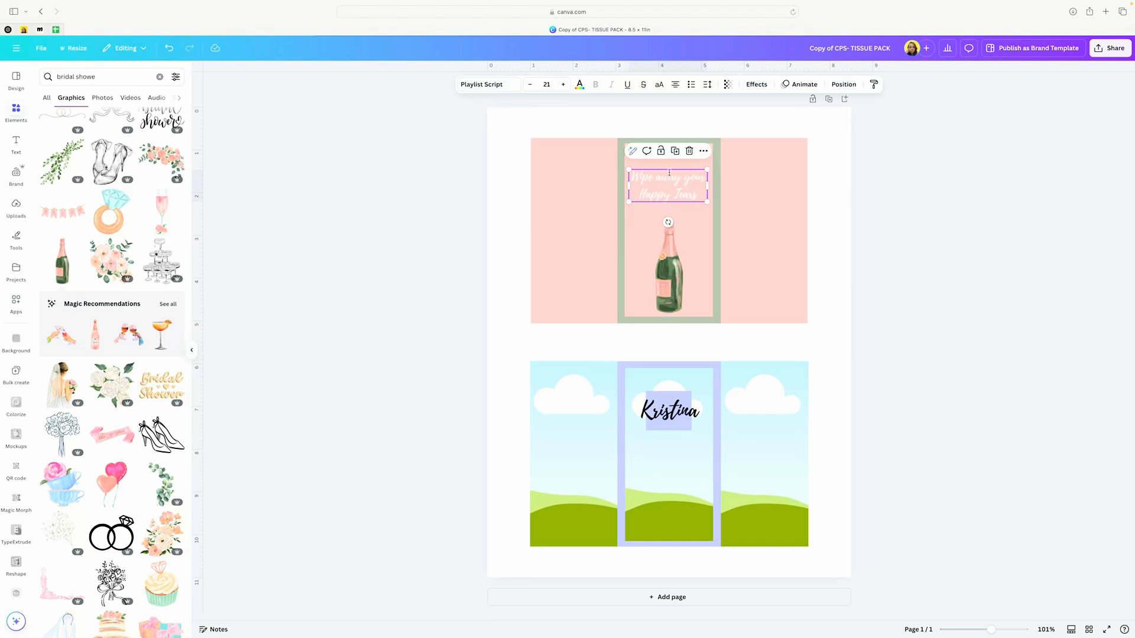
left_click(749, 85)
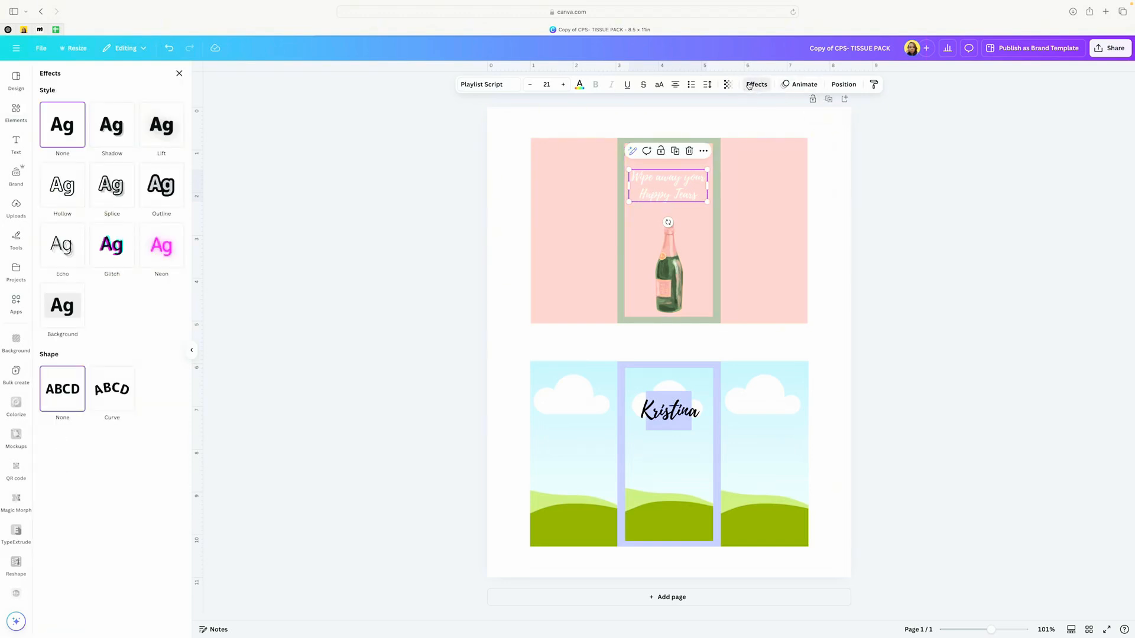
left_click(171, 130)
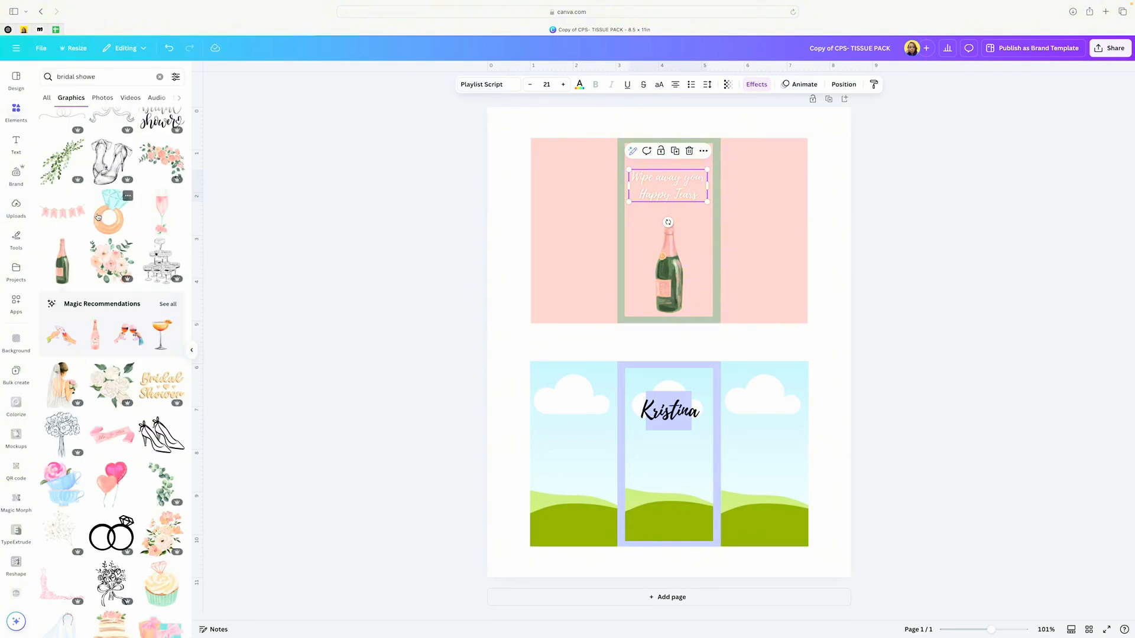
Step: Add the diamond ring graphic, shrink it and place it above the text in the upper design's center panel
scroll(106, 248, "up", 2)
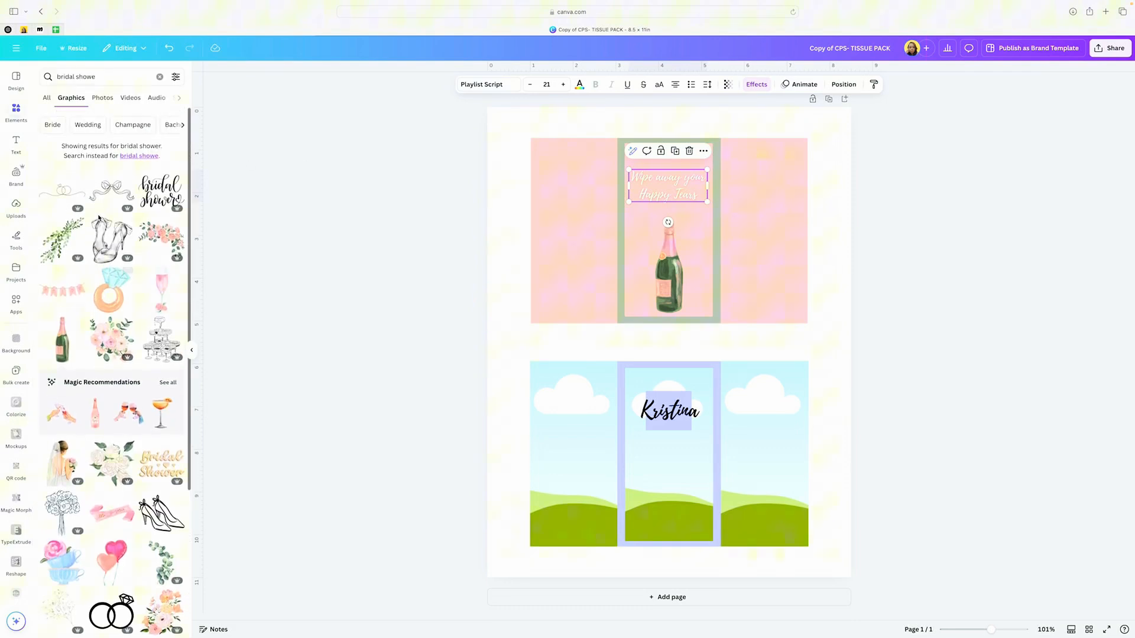
left_click(116, 288)
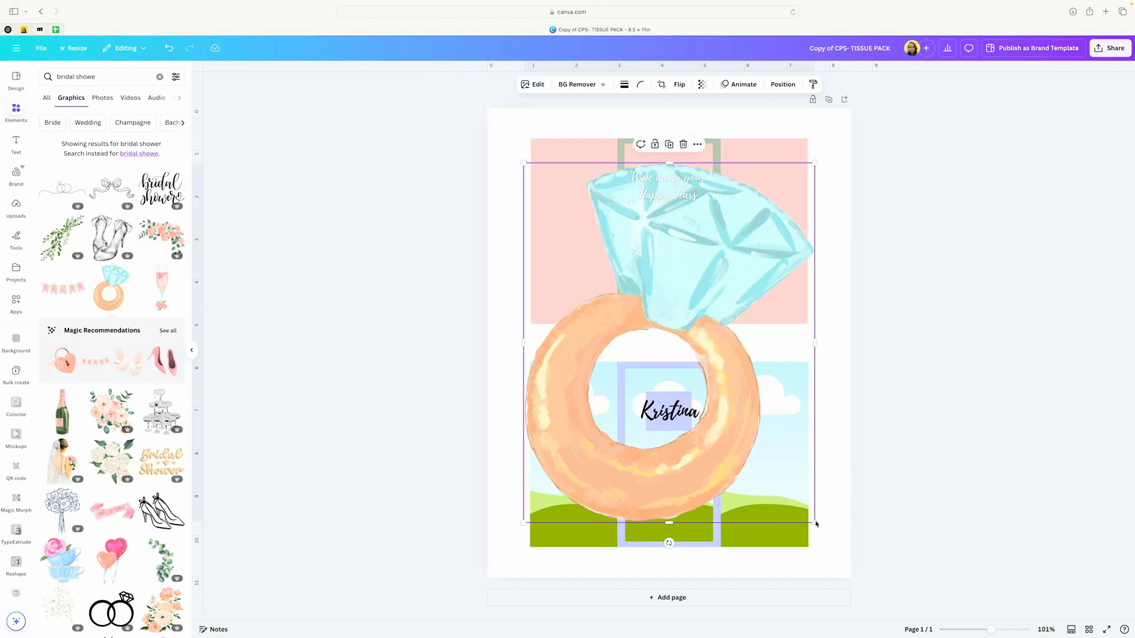
left_click_drag(817, 523, 668, 158)
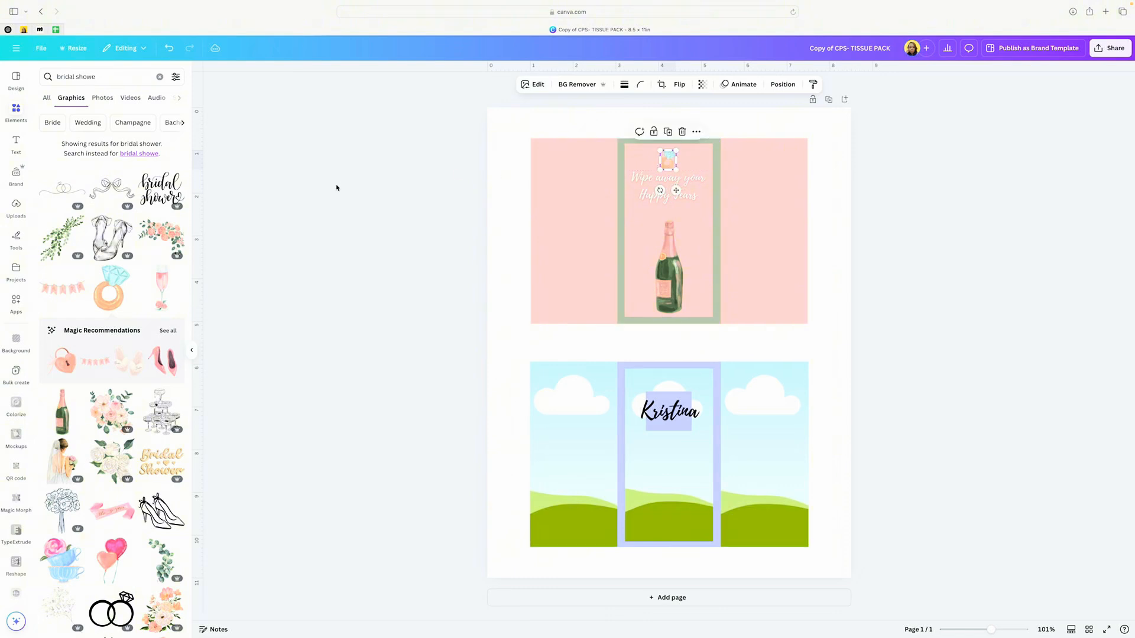
Step: Add the peach flower bouquet graphic and size it to fit the lower part of the upper design's right panel
scroll(142, 239, "down", 5)
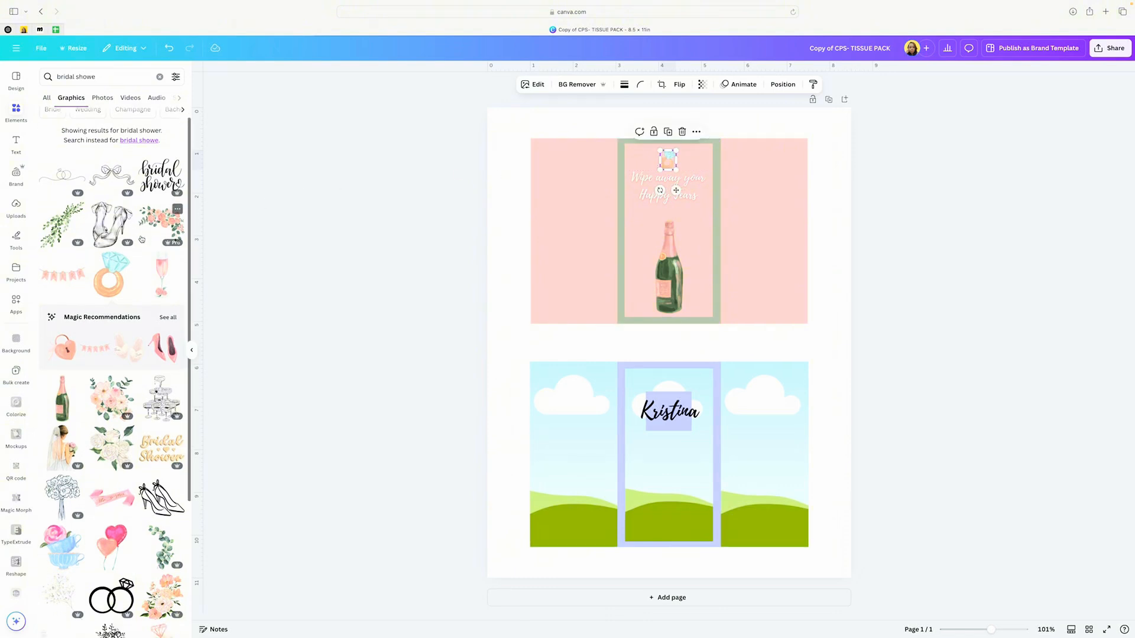
scroll(141, 238, "down", 1)
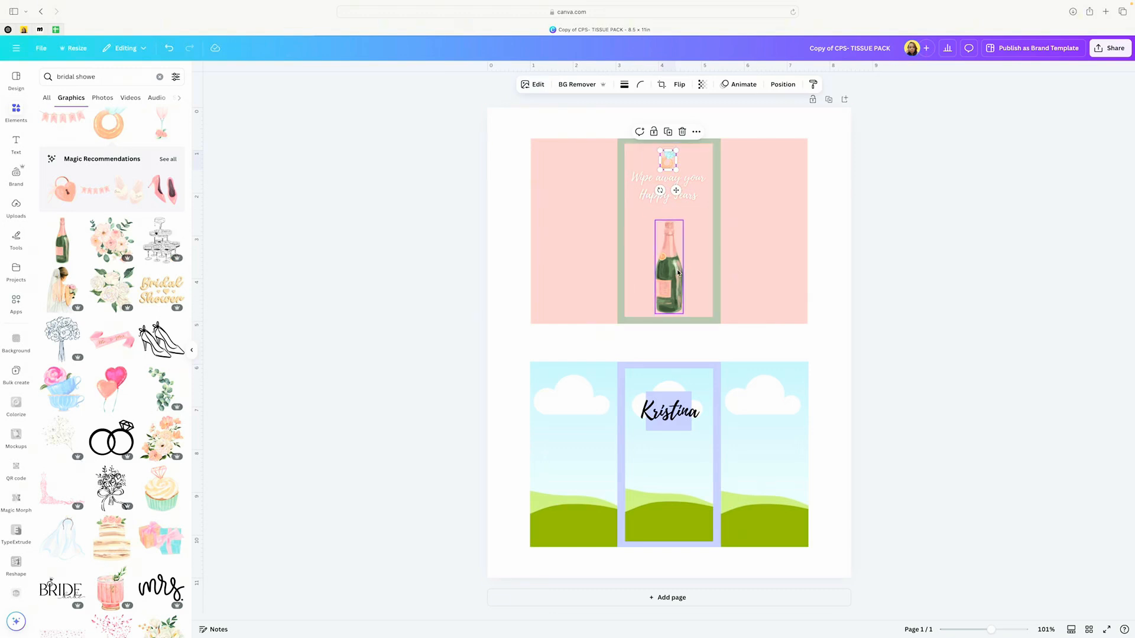
left_click(162, 438)
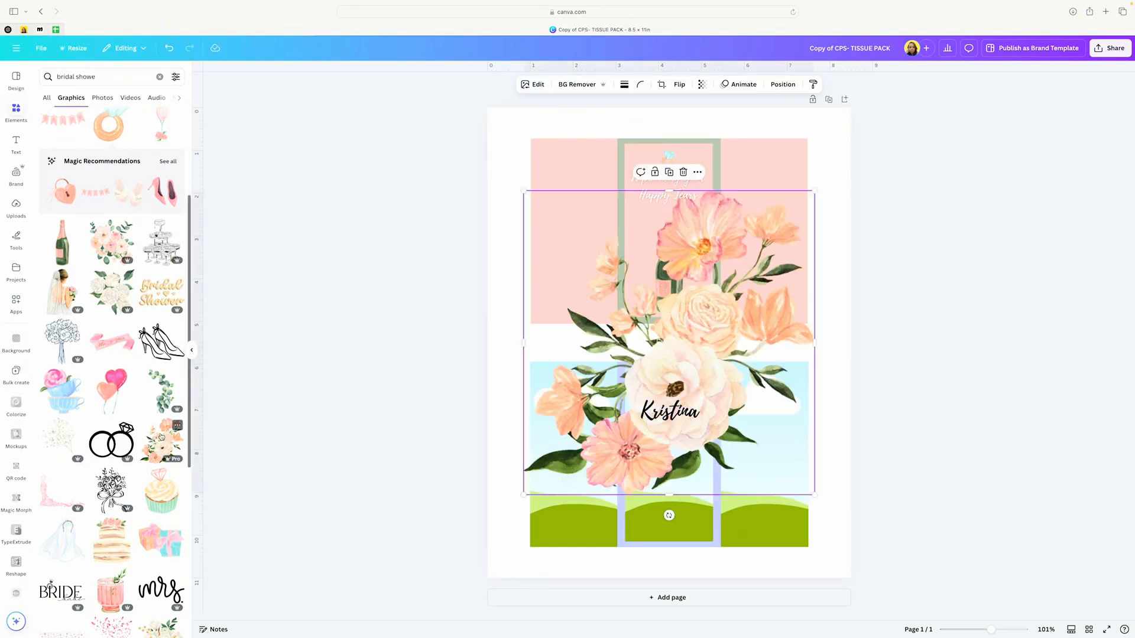
left_click_drag(814, 495, 621, 292)
left_click_drag(605, 247, 789, 259)
left_click_drag(805, 304, 775, 290)
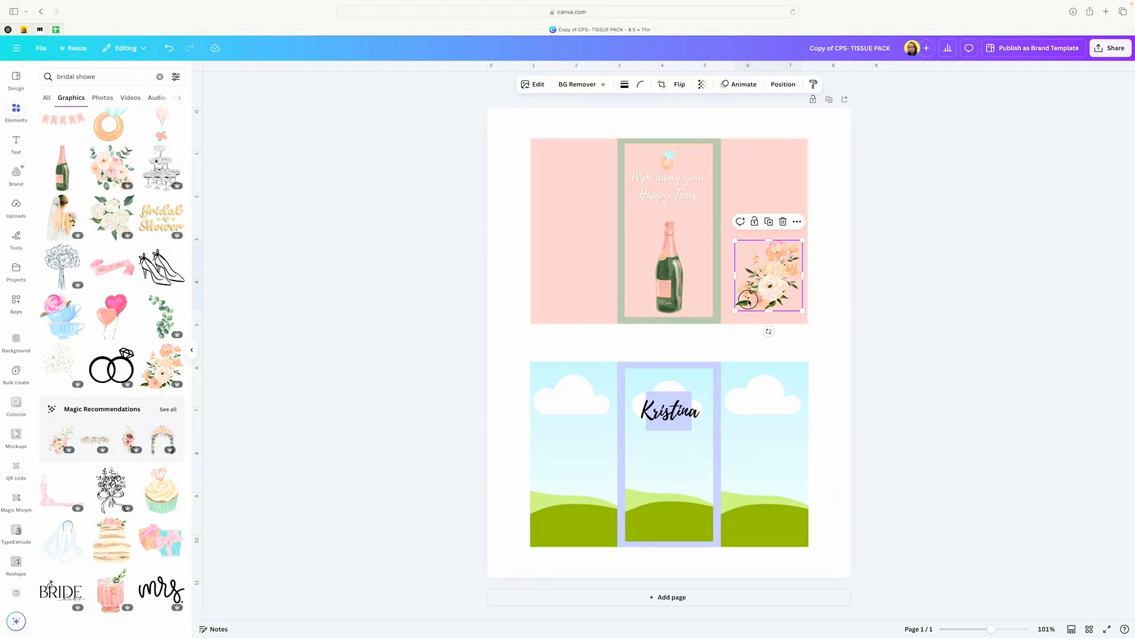
left_click_drag(748, 300, 739, 308)
Step: Copy the bouquet to the lower part of the upper design's left panel and flip it horizontally
left_click_drag(794, 248, 581, 253)
left_click(680, 86)
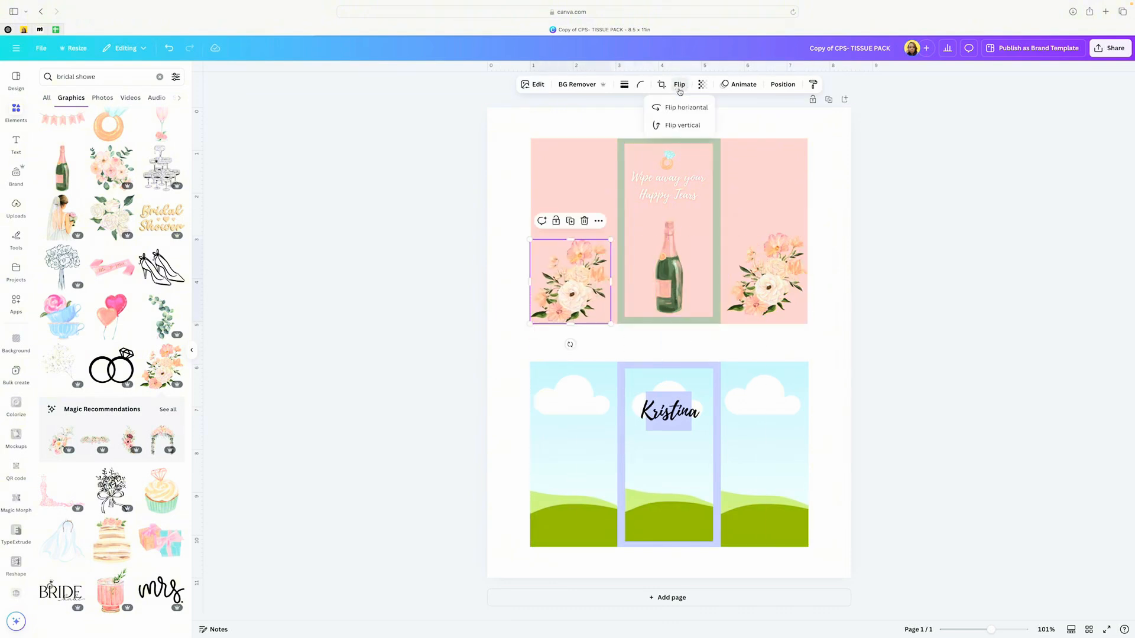
left_click(682, 109)
left_click_drag(570, 298, 570, 295)
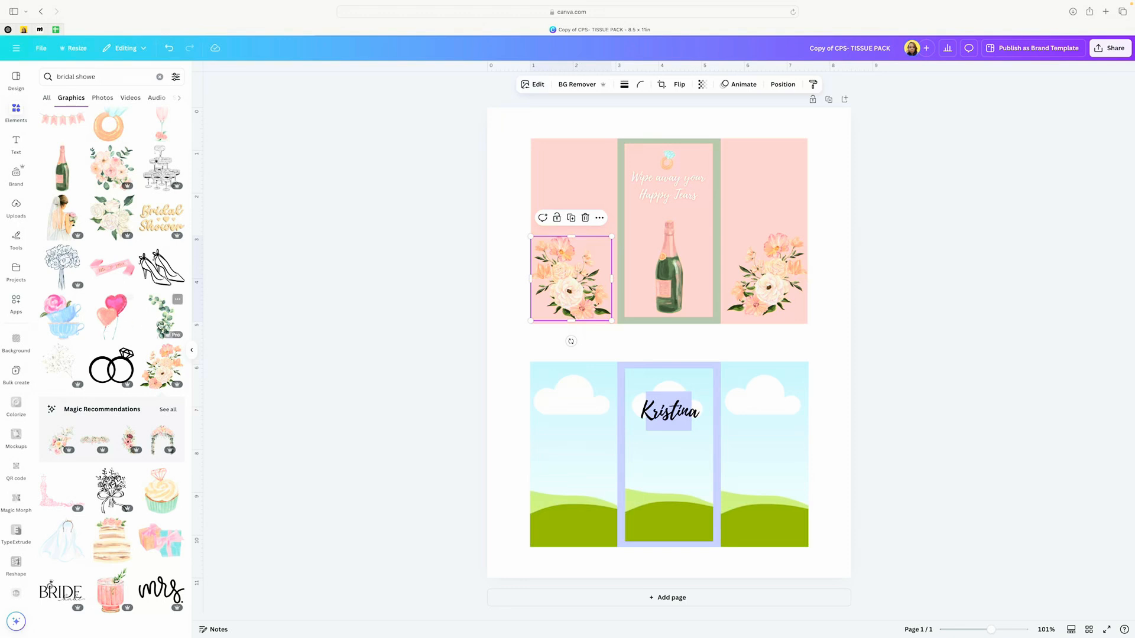
Step: Try the pink cocktail graphic at a reduced size on the upper design's left panel, and delete it
scroll(153, 343, "down", 2)
scroll(153, 343, "down", 2)
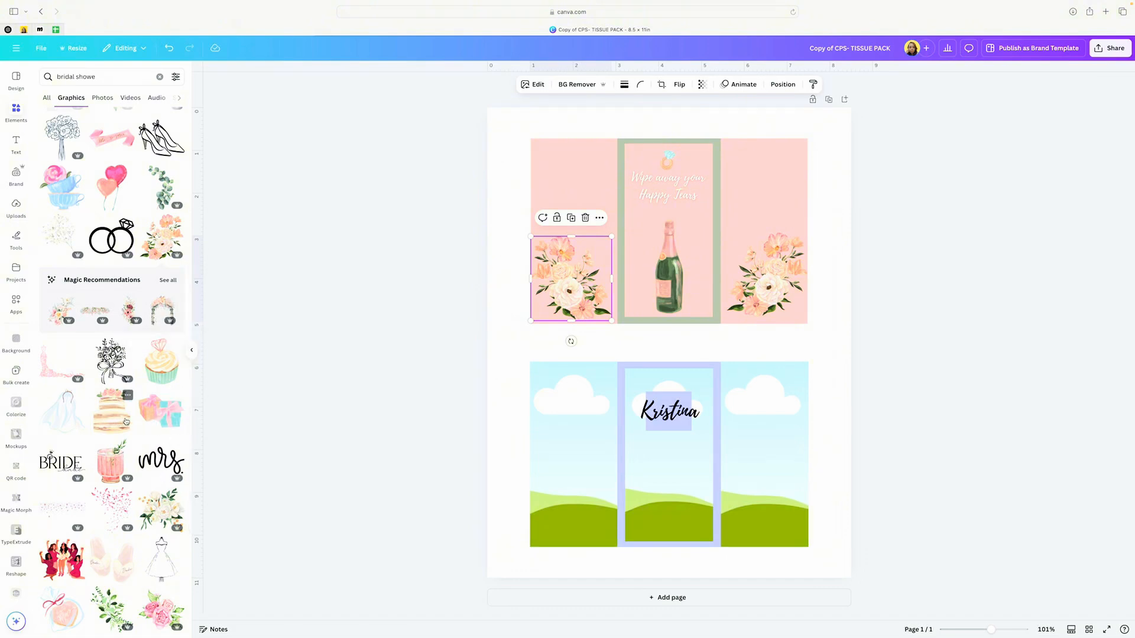
left_click(110, 463)
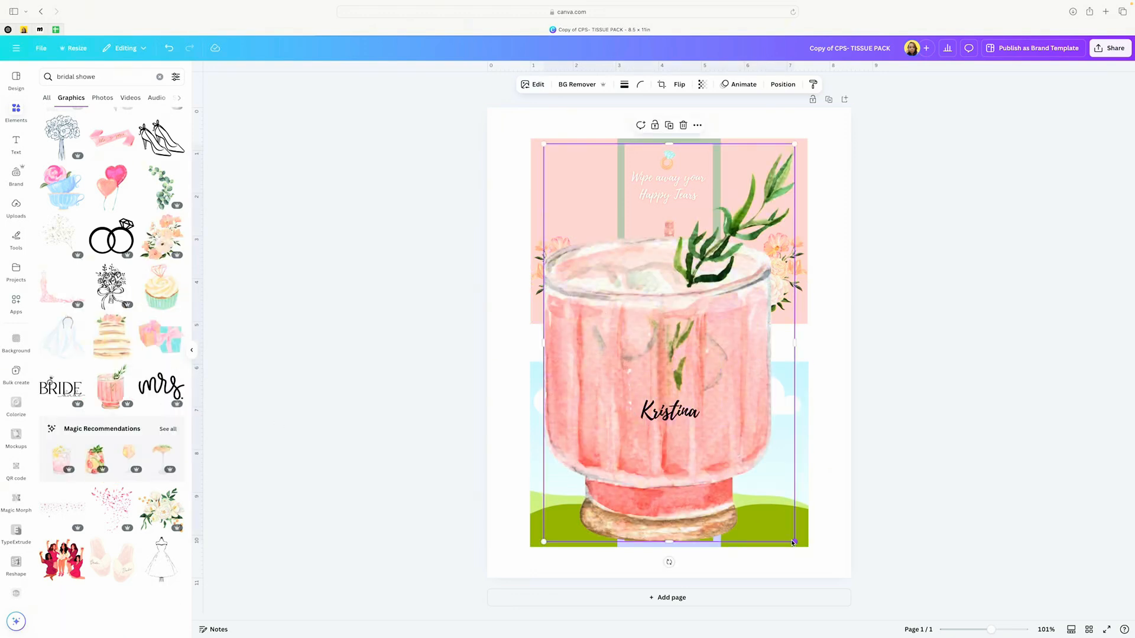
left_click_drag(793, 543, 573, 187)
key("Delete")
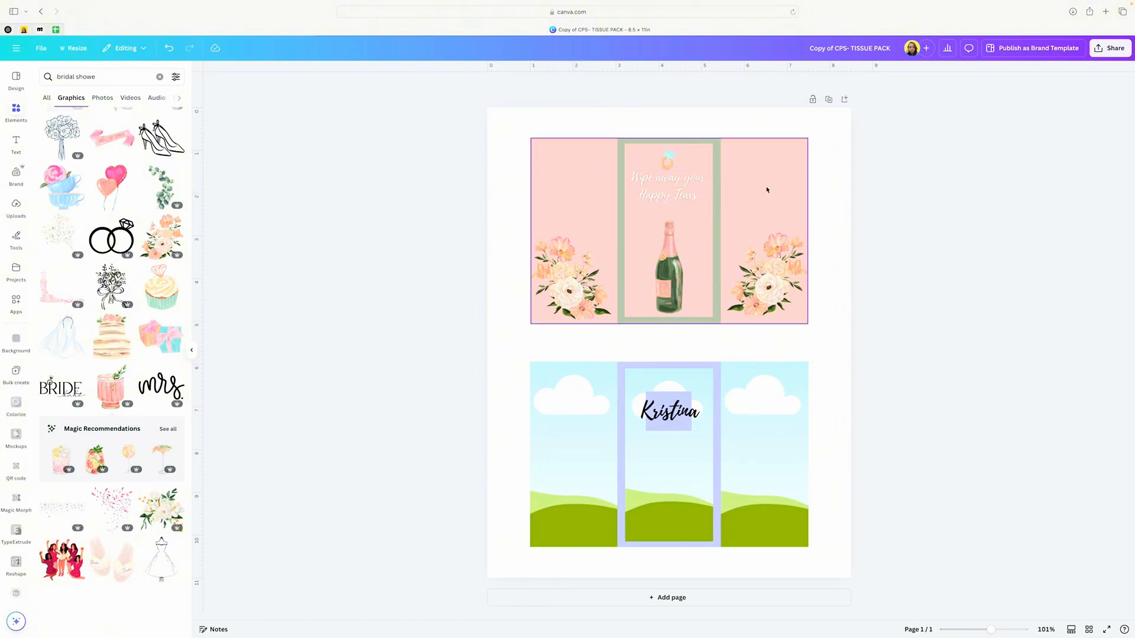
Step: Apply a shadow effect to the champagne bottle, then enlarge it and re-centre it below the text in the upper design's center panel
left_click(677, 245)
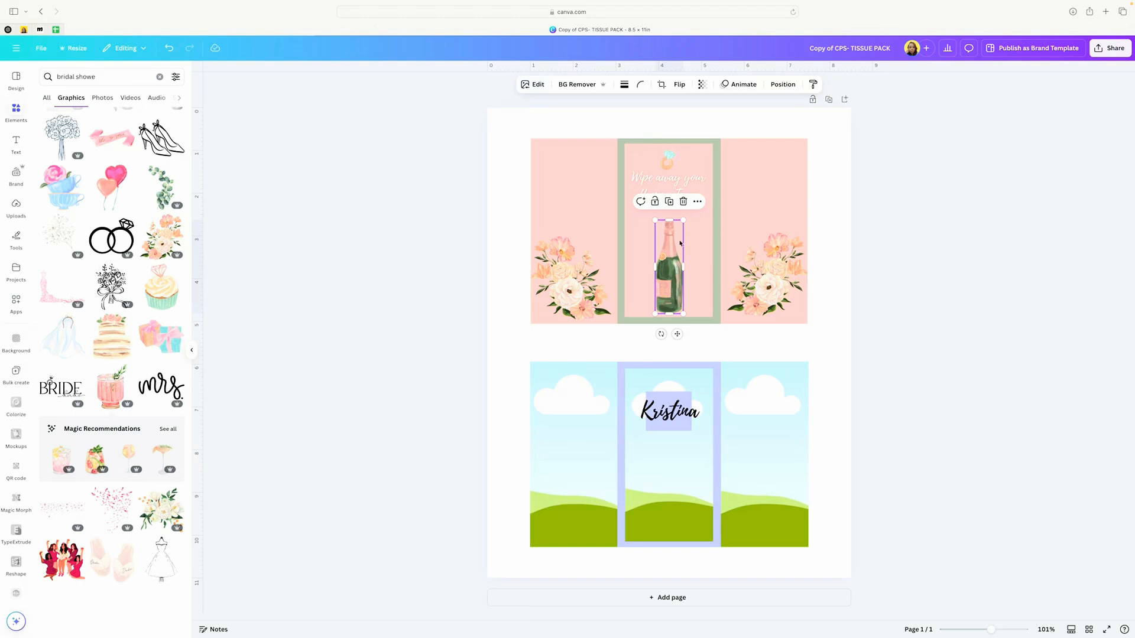
left_click(736, 86)
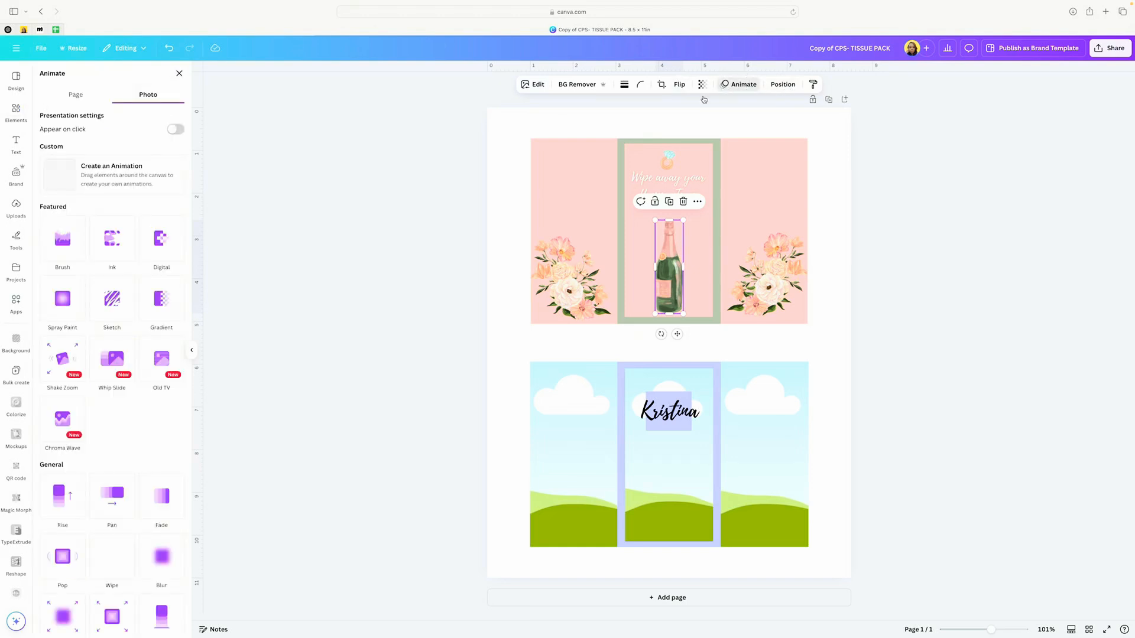
left_click(539, 85)
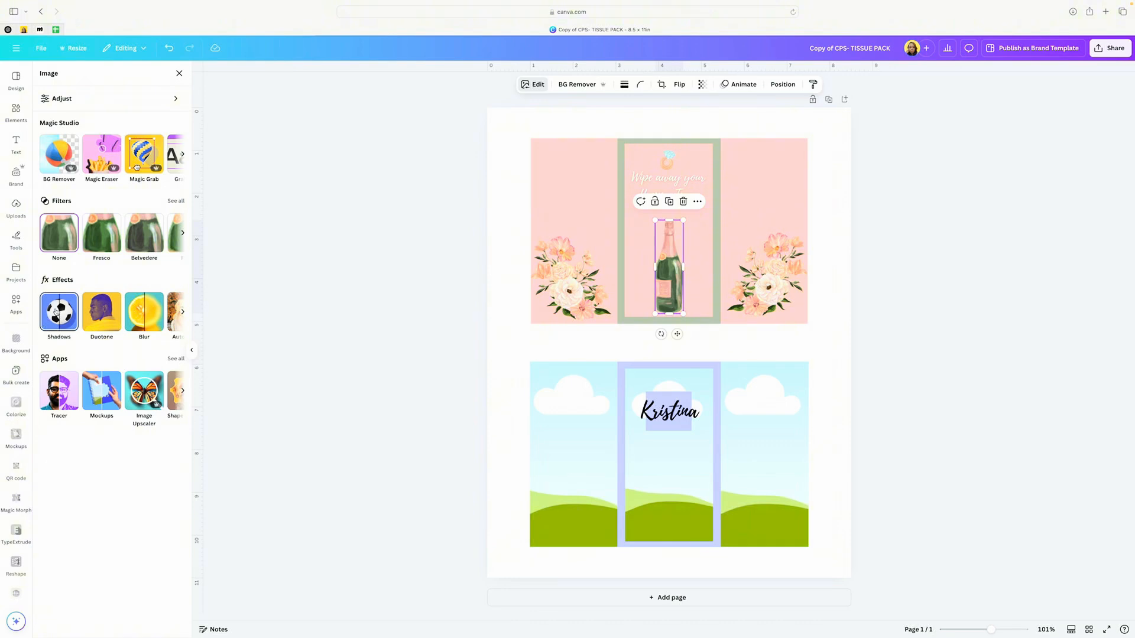
left_click(56, 312)
left_click(63, 194)
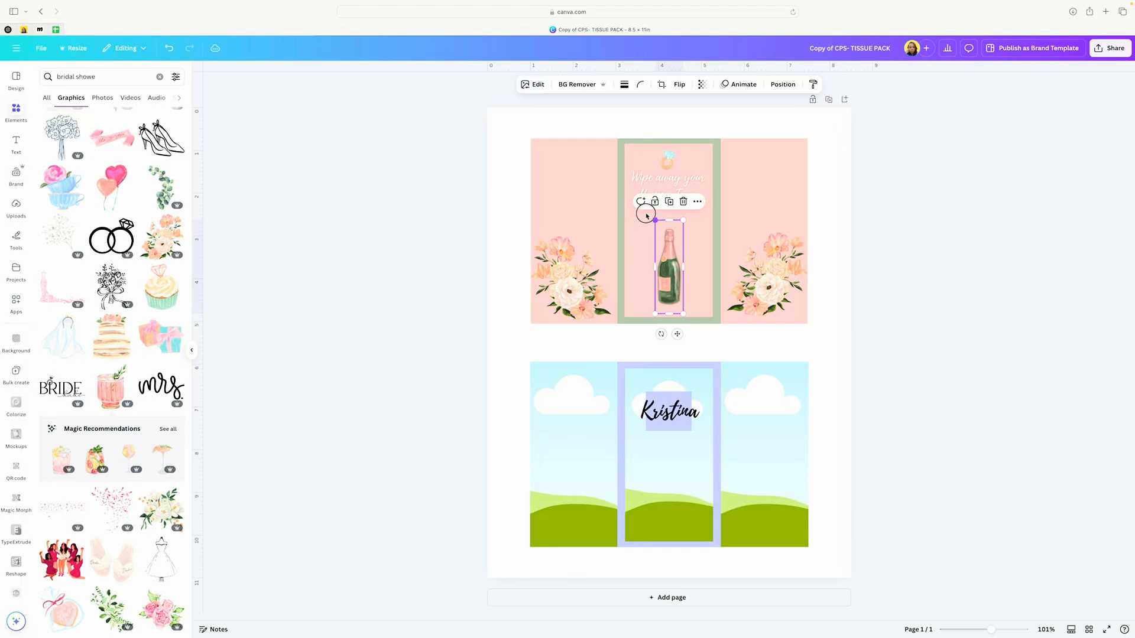
left_click_drag(655, 220, 631, 203)
left_click_drag(670, 246, 673, 256)
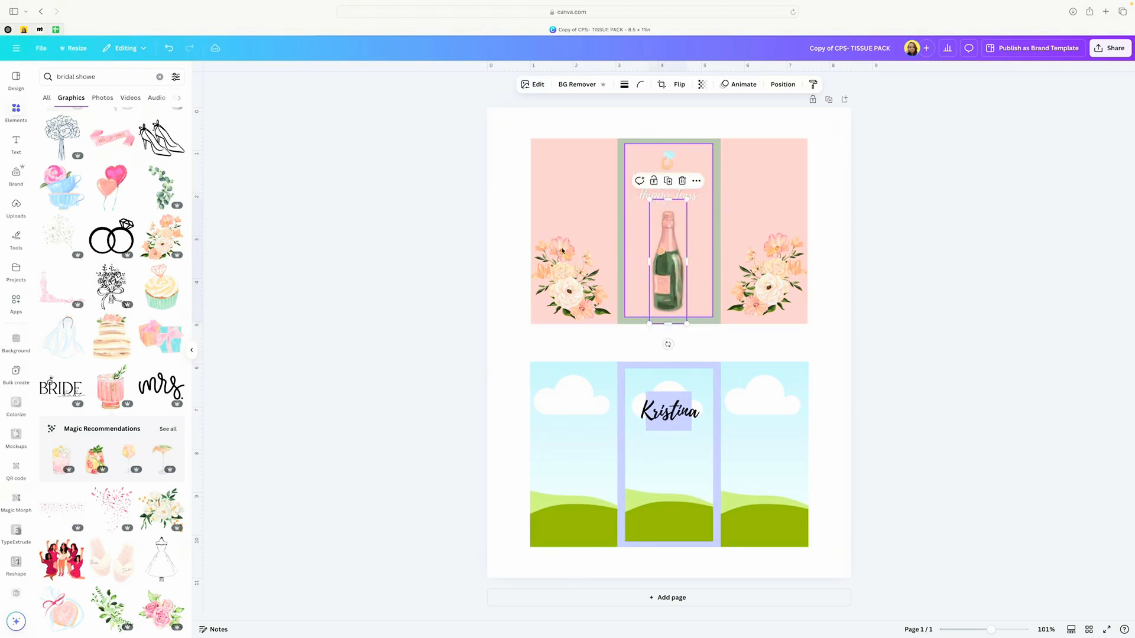
Step: Try the celebrating bridal party graphic and the wrapped cookie graphic on the page, deleting each one
scroll(145, 283, "down", 5)
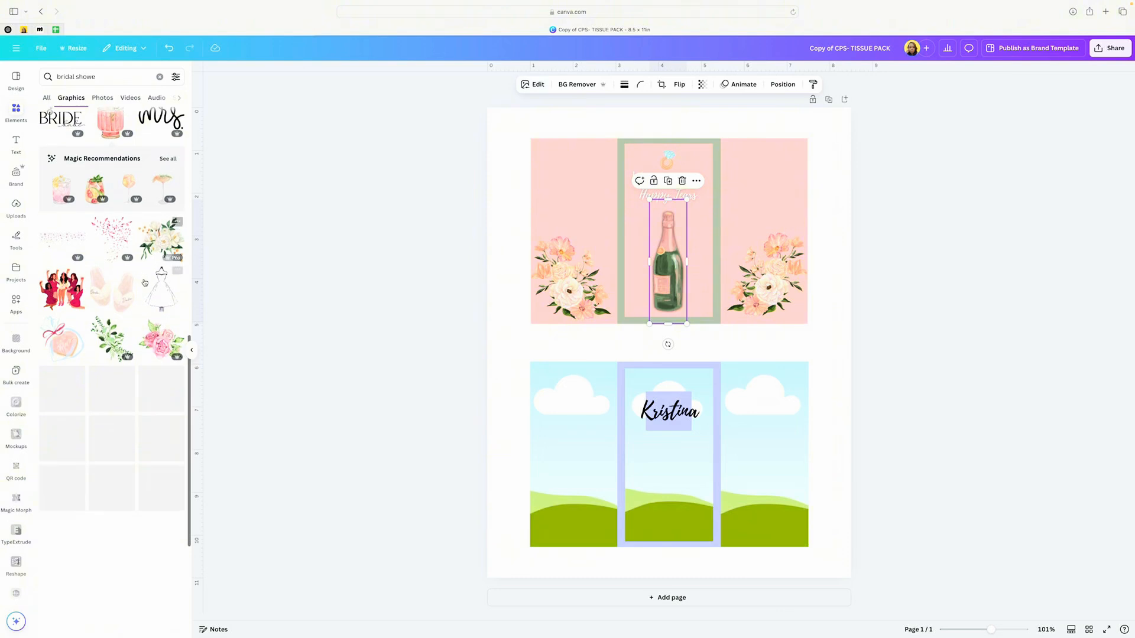
scroll(146, 281, "up", 2)
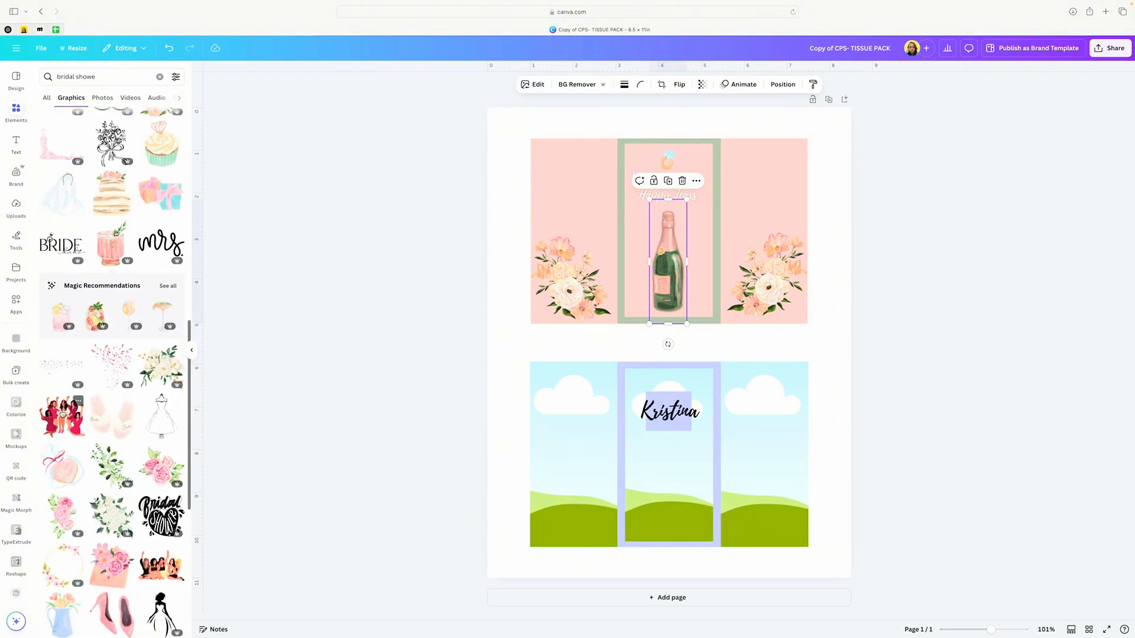
left_click(62, 414)
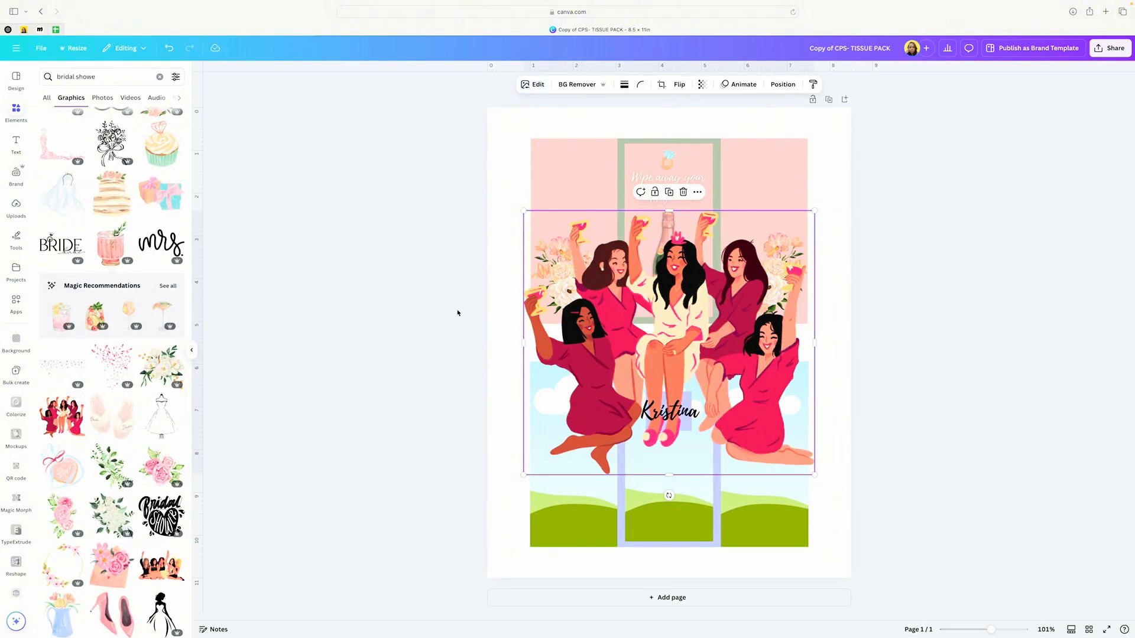
key("Delete")
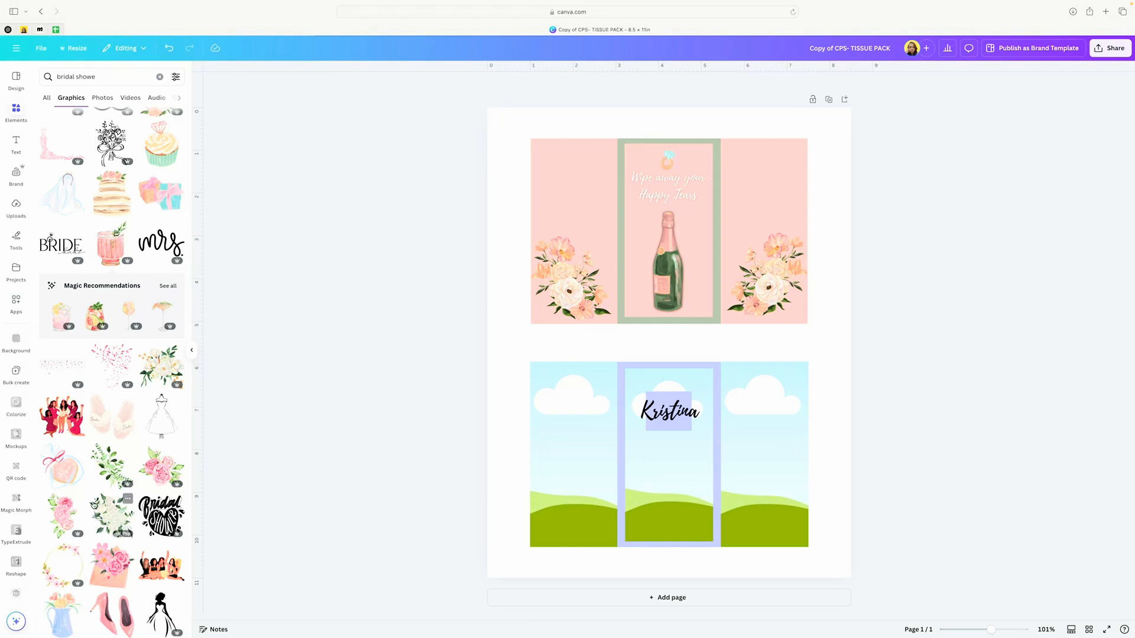
left_click(65, 467)
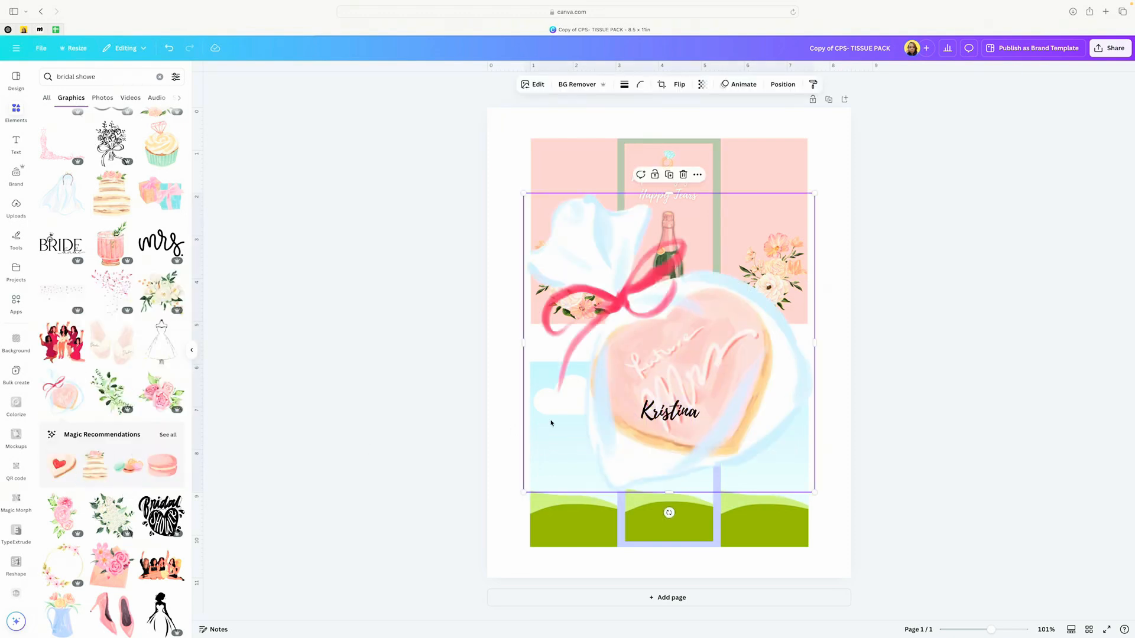
key("Delete")
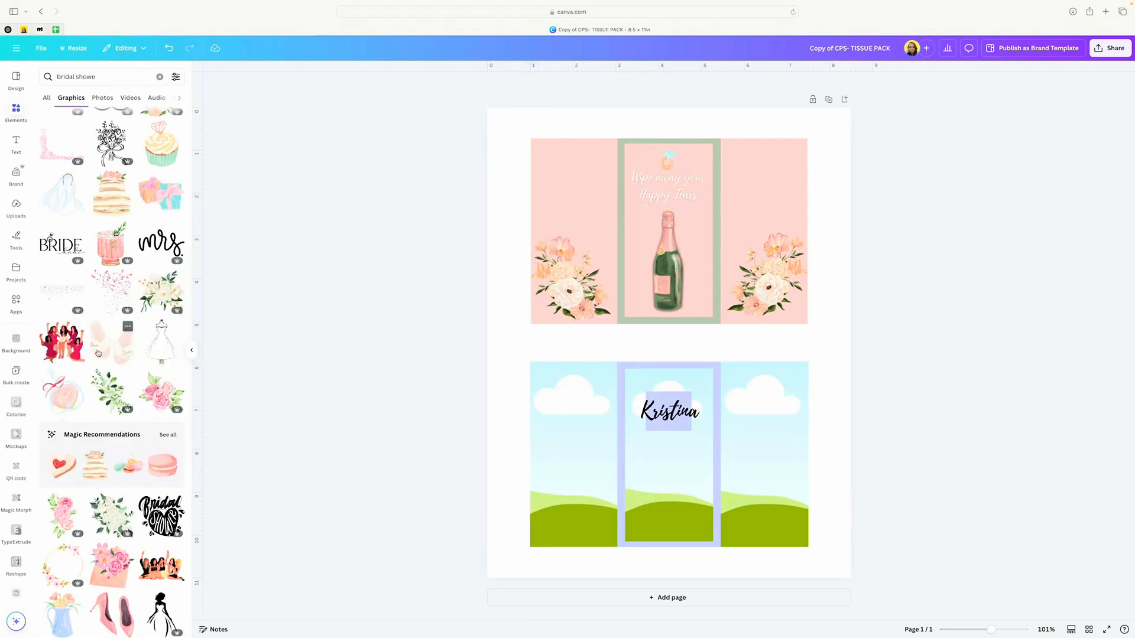
scroll(98, 354, "down", 5)
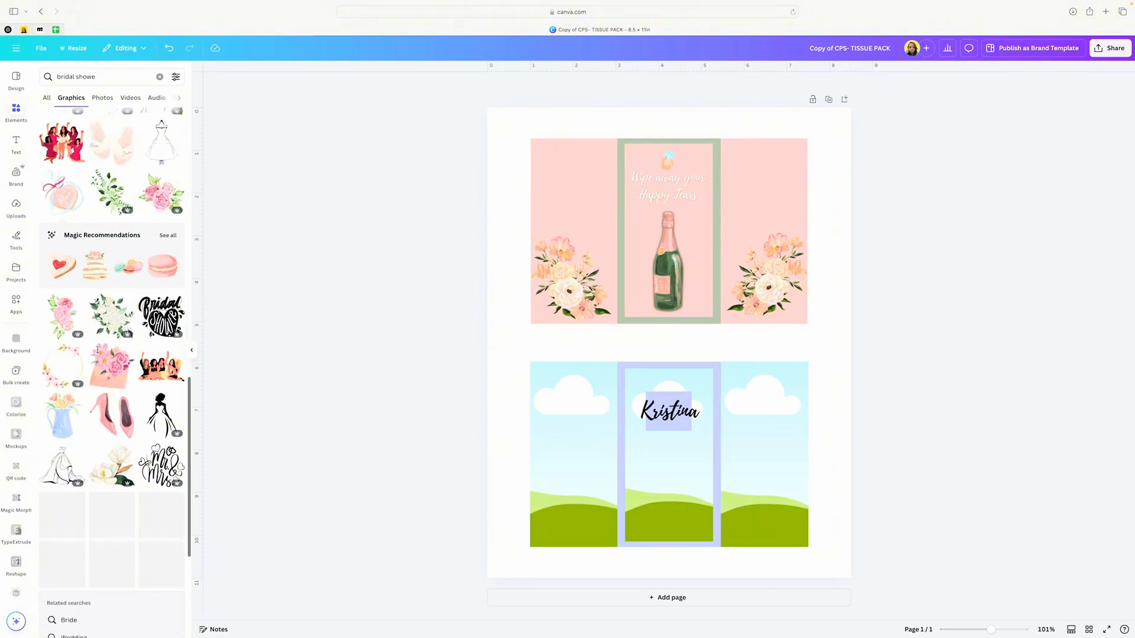
scroll(154, 360, "up", 1)
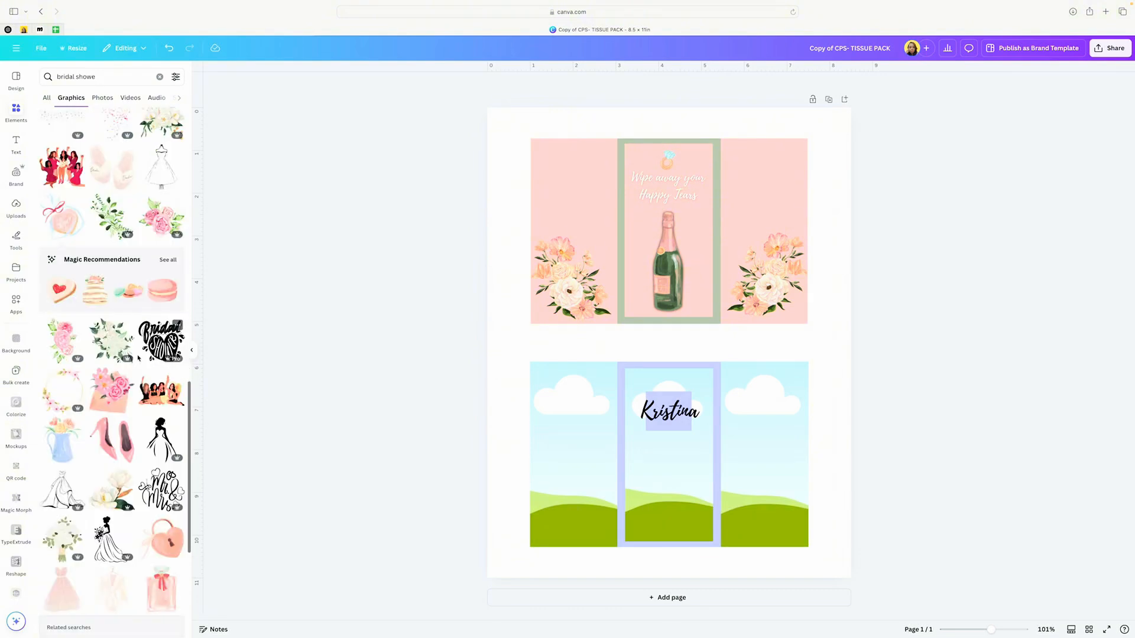
scroll(135, 358, "down", 5)
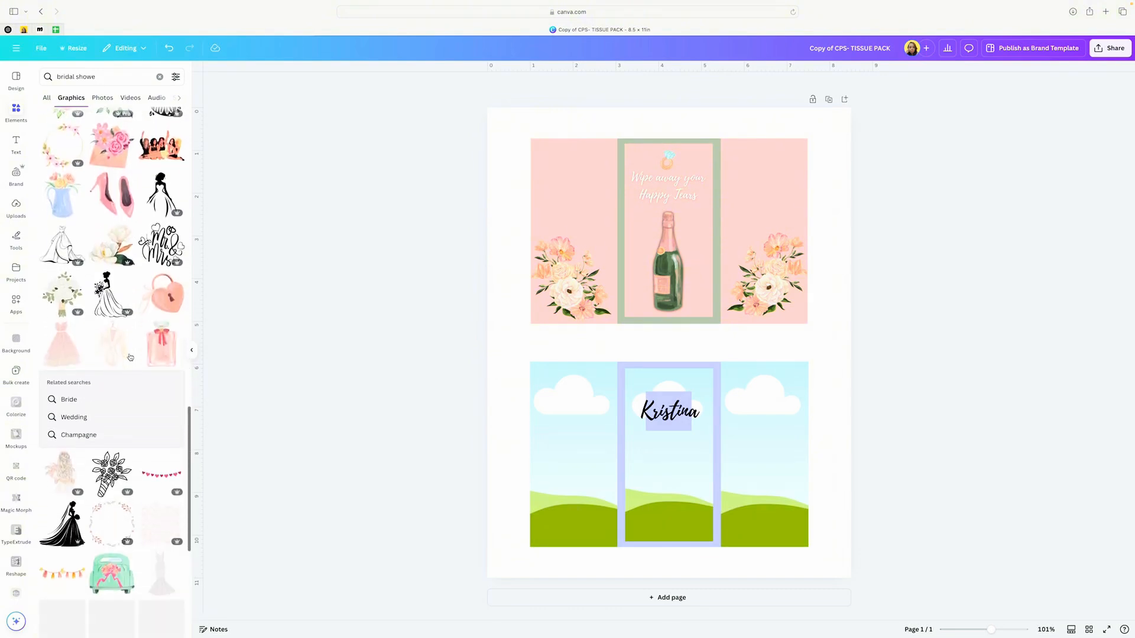
scroll(130, 357, "down", 5)
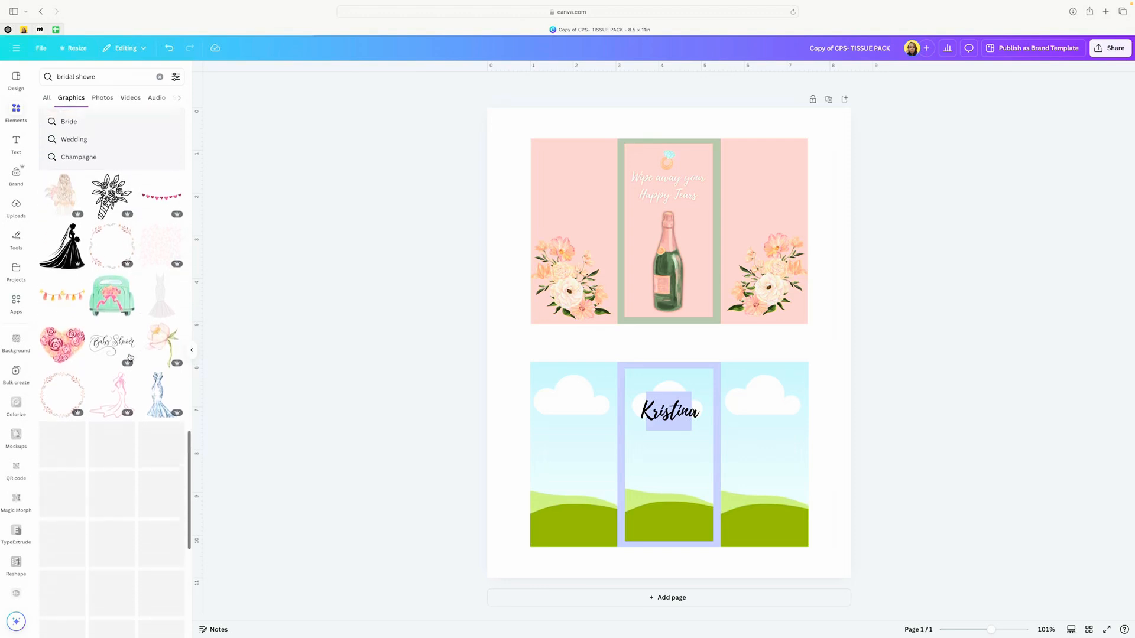
scroll(130, 357, "down", 2)
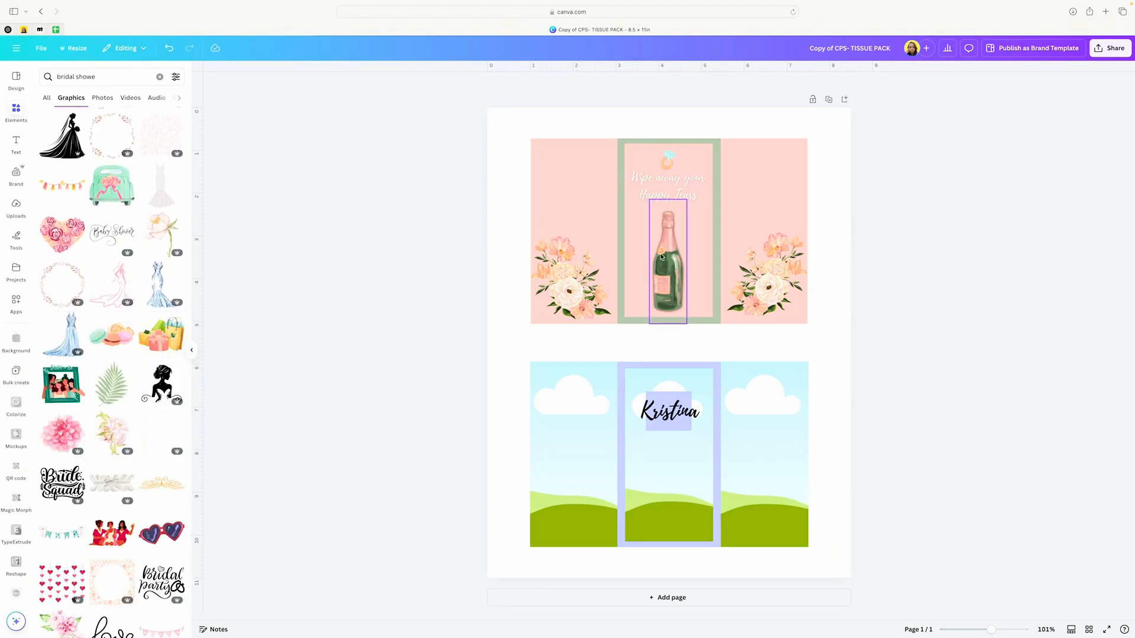
Step: Search the elements for "florals" and show all photo results
left_click(571, 383)
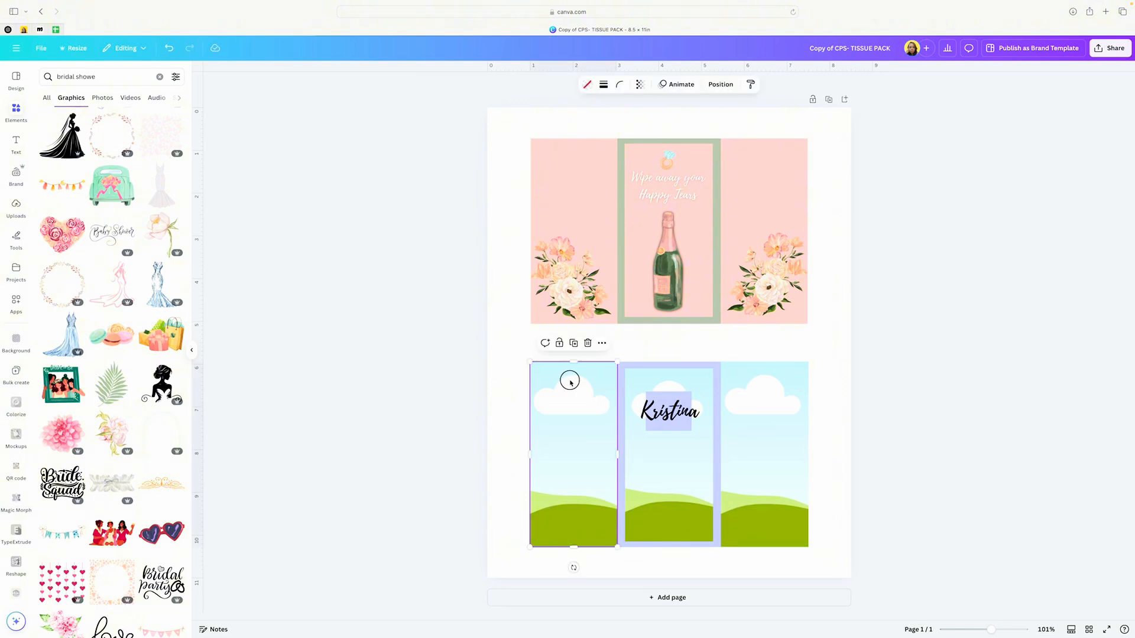
left_click(104, 77)
key("Return")
double_click(104, 77)
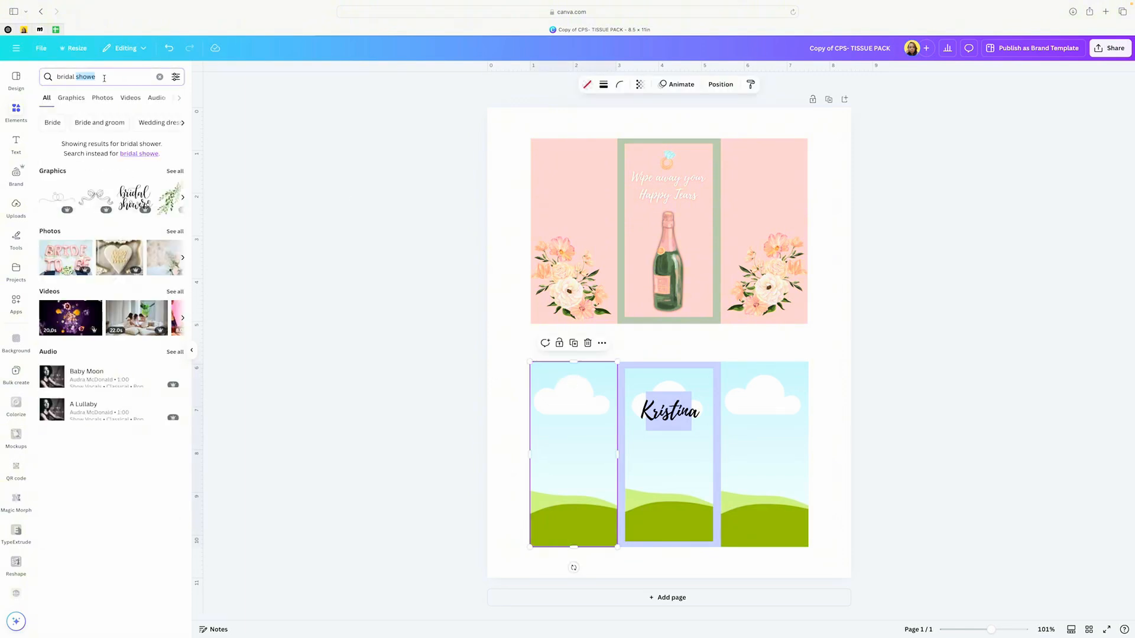
key("BackSpace")
key("BackSpace")
key("BackSpace")
key("BackSpace")
key("BackSpace")
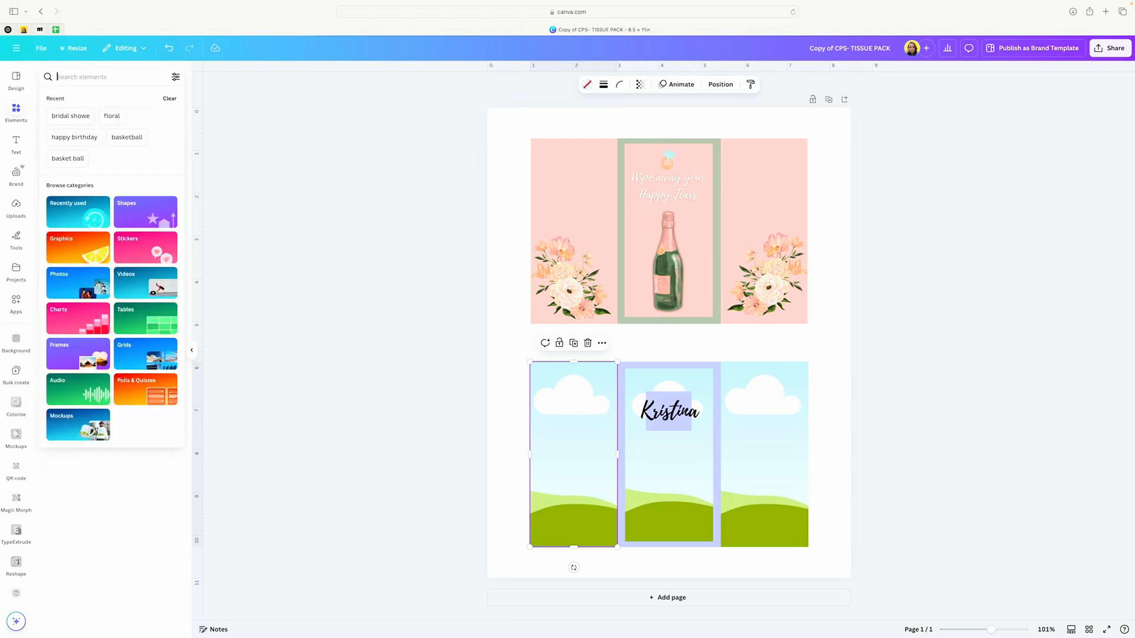
type("floral")
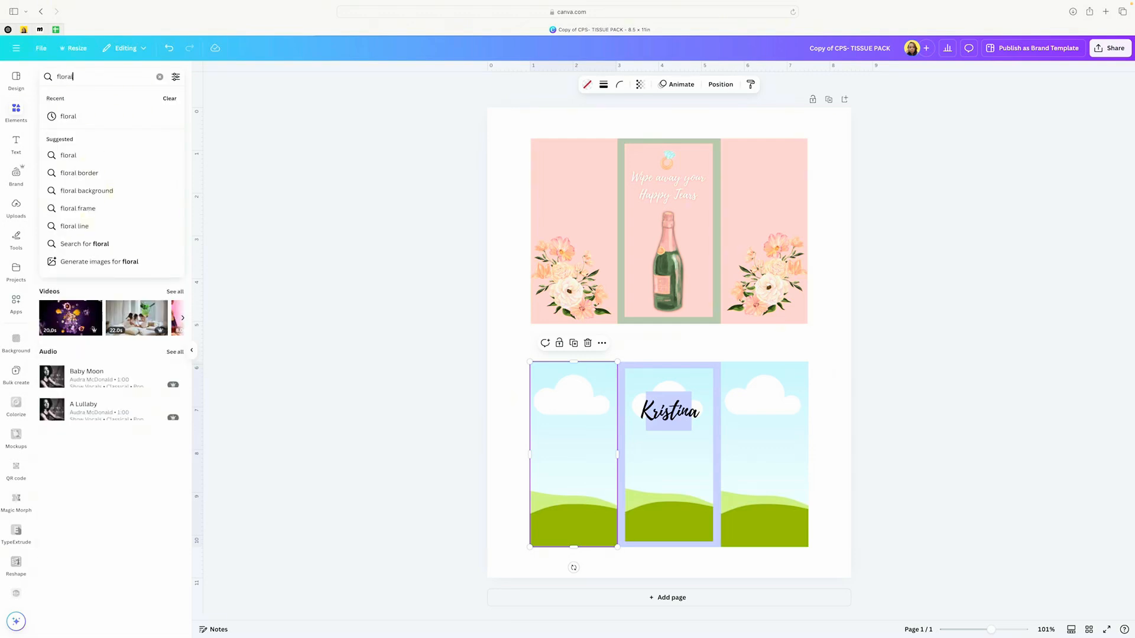
type("s")
key("Return")
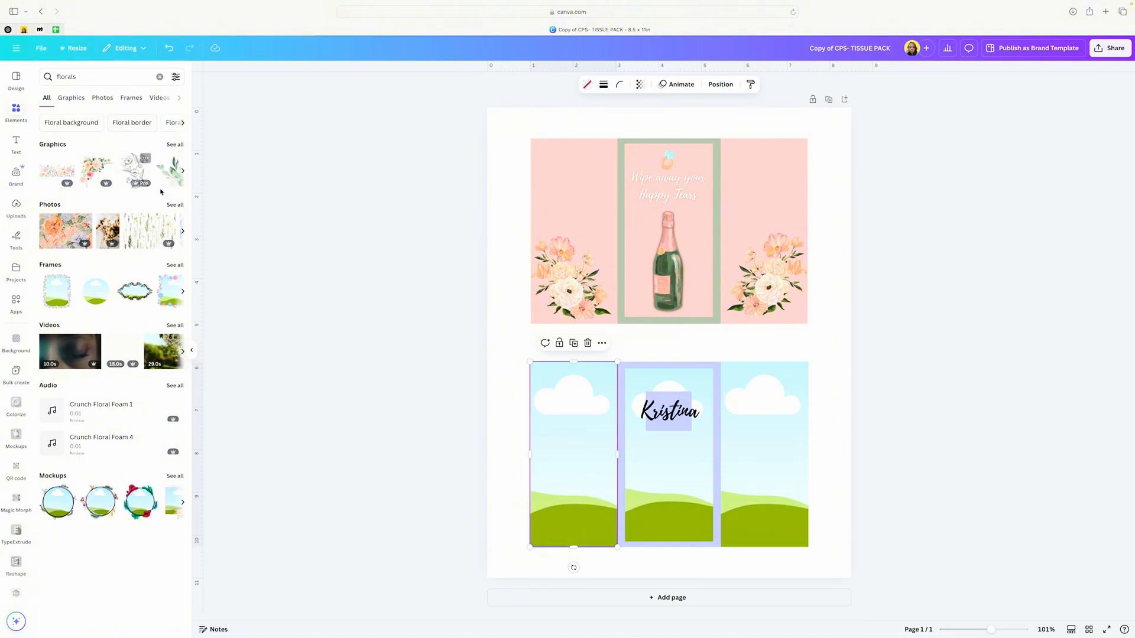
left_click(51, 205)
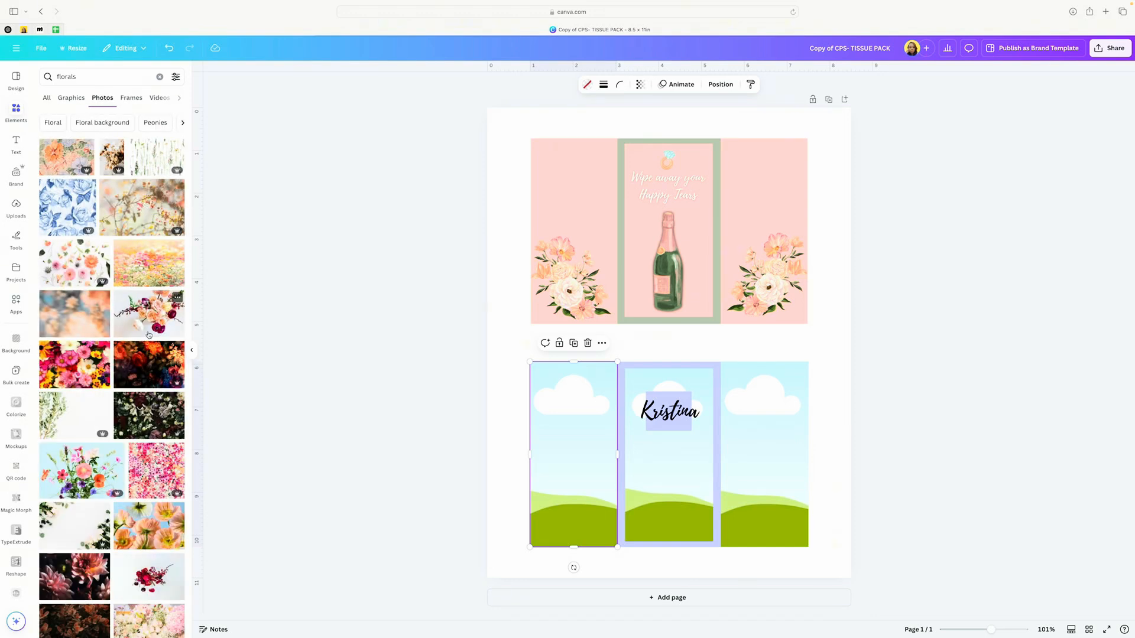
Step: Add the pink peonies photo, rotate it a quarter turn clockwise and place it in the frame of the lower design's right panel
scroll(148, 340, "down", 5)
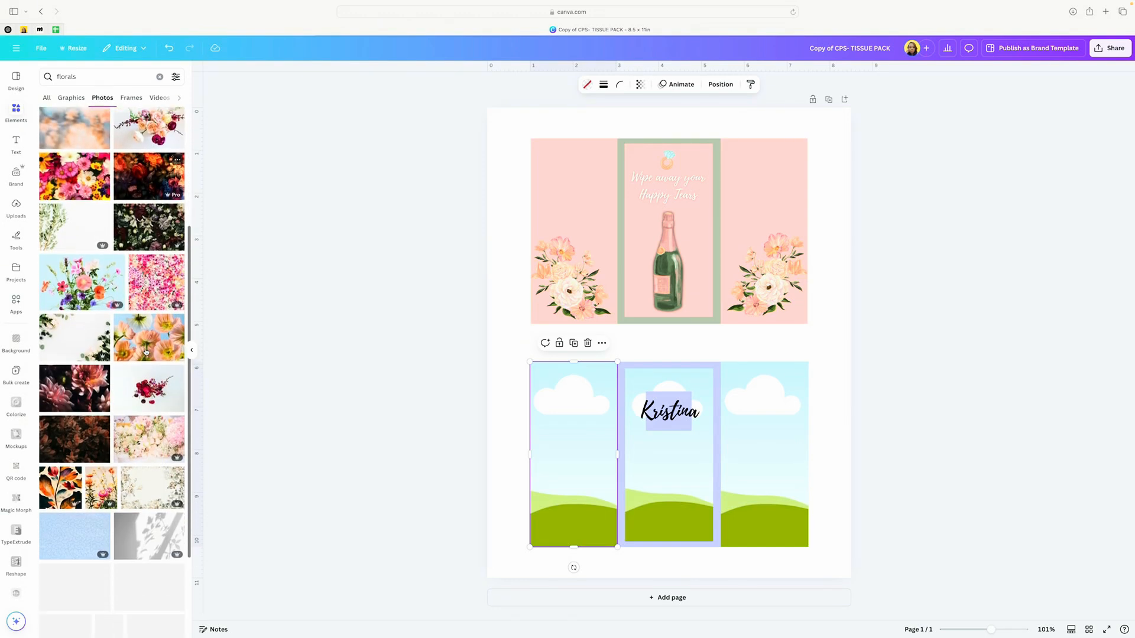
scroll(147, 351, "down", 10)
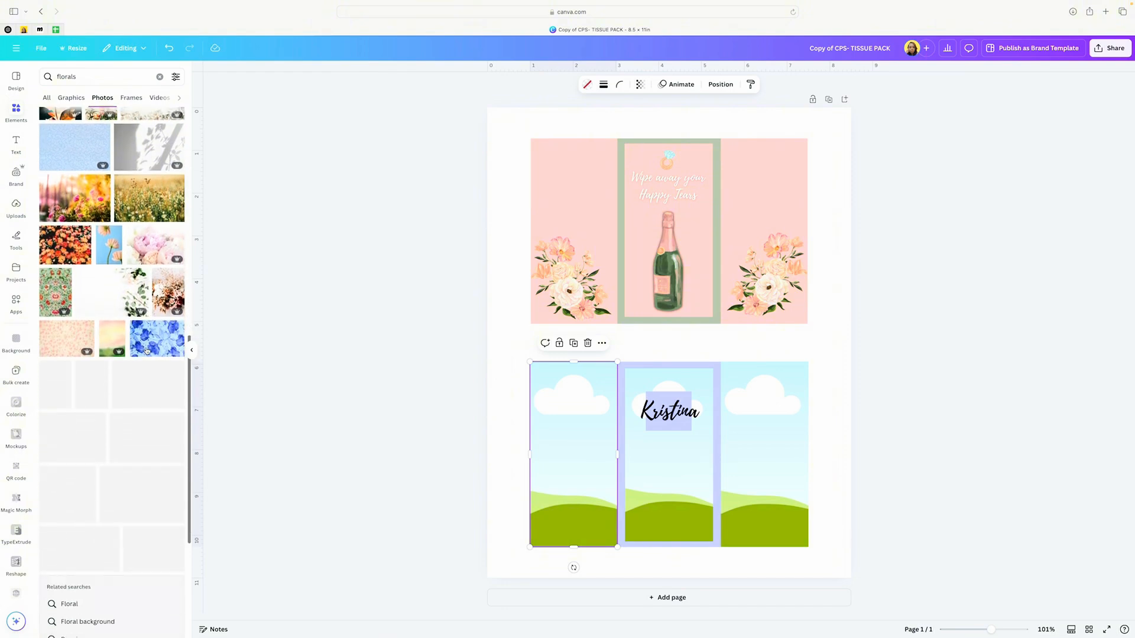
scroll(147, 351, "down", 3)
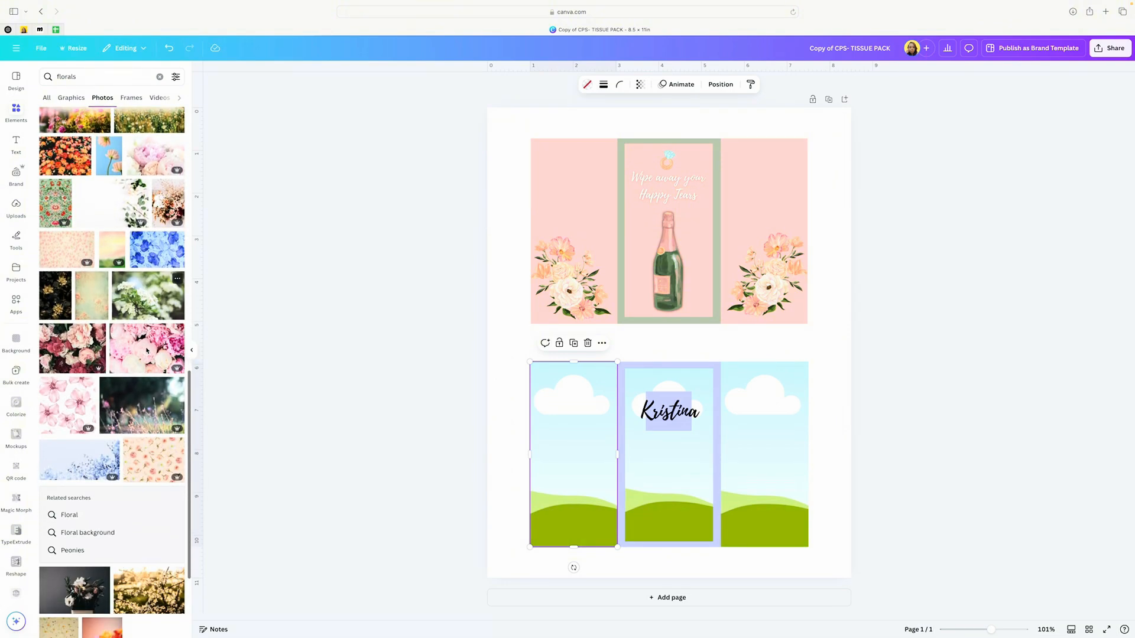
left_click(147, 306)
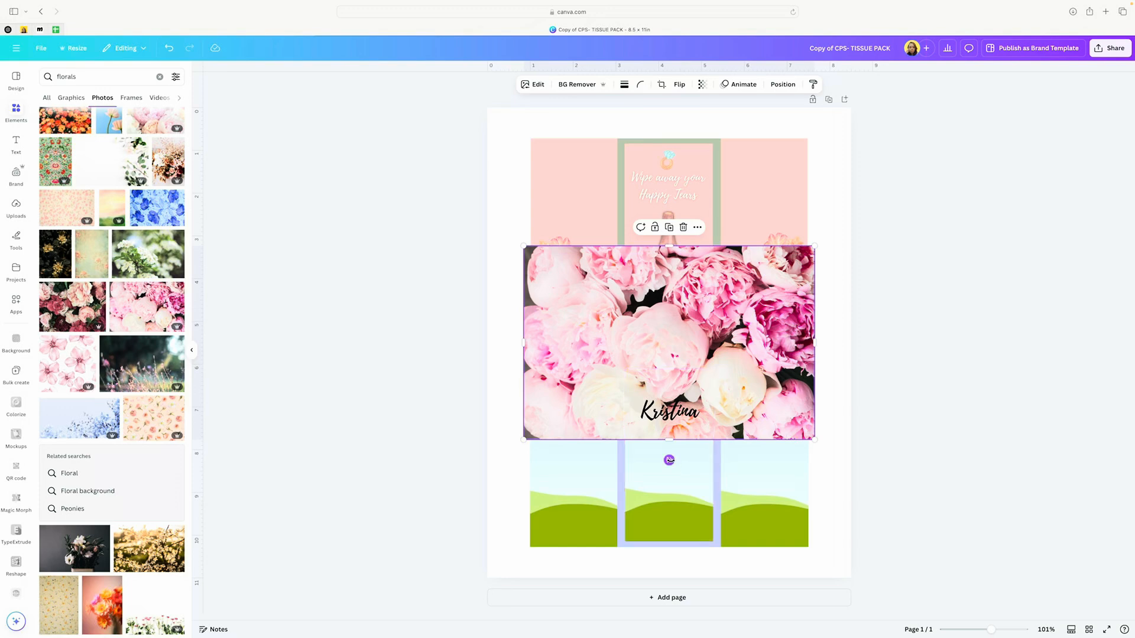
left_click_drag(669, 460, 732, 445)
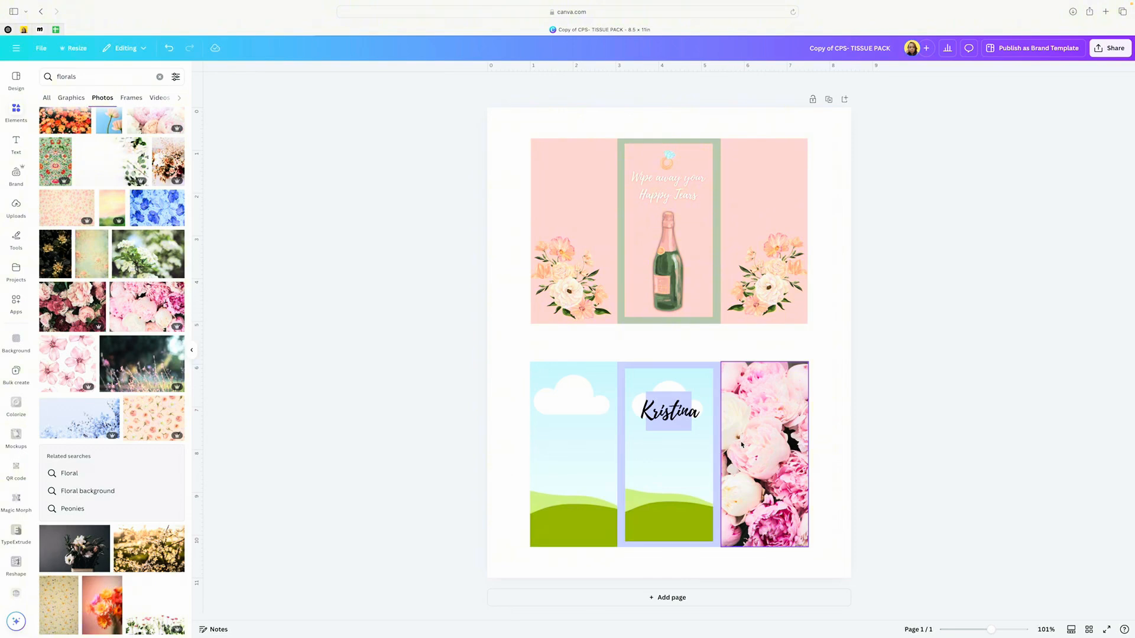
Step: Duplicate the peony-filled right panel of the lower design and detach the photo from the copied frame
left_click(776, 376)
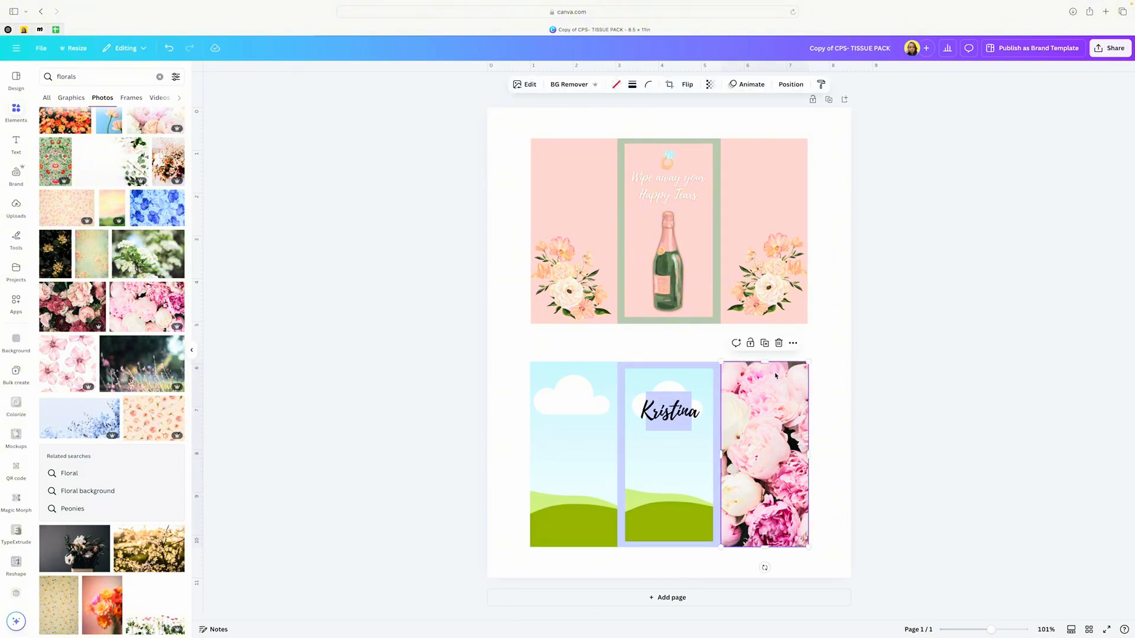
left_click(792, 344)
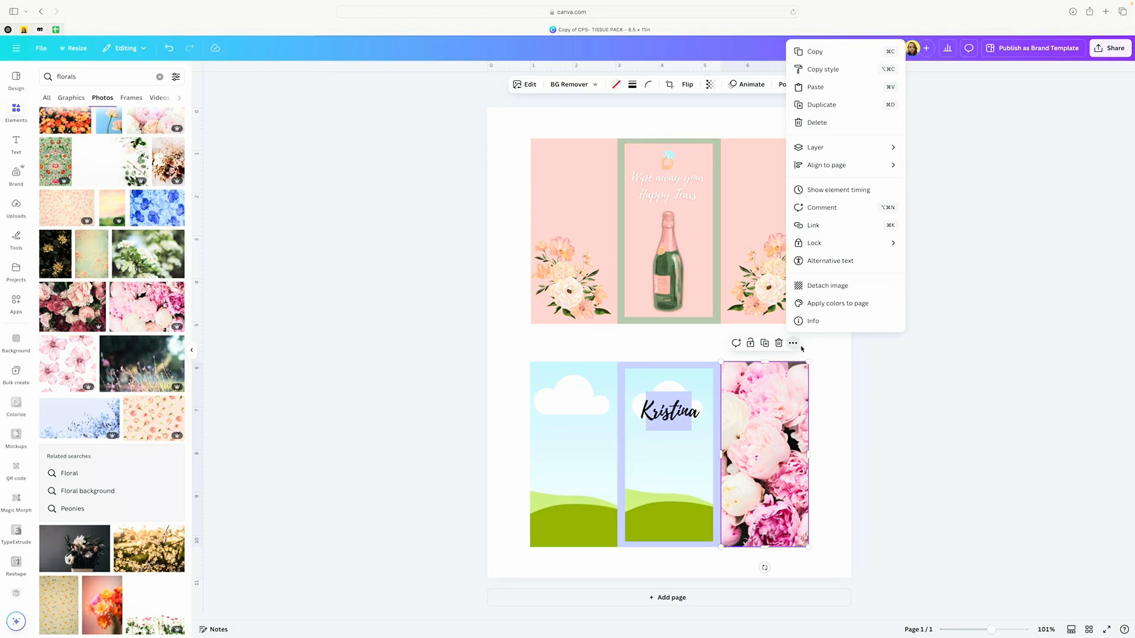
left_click(822, 105)
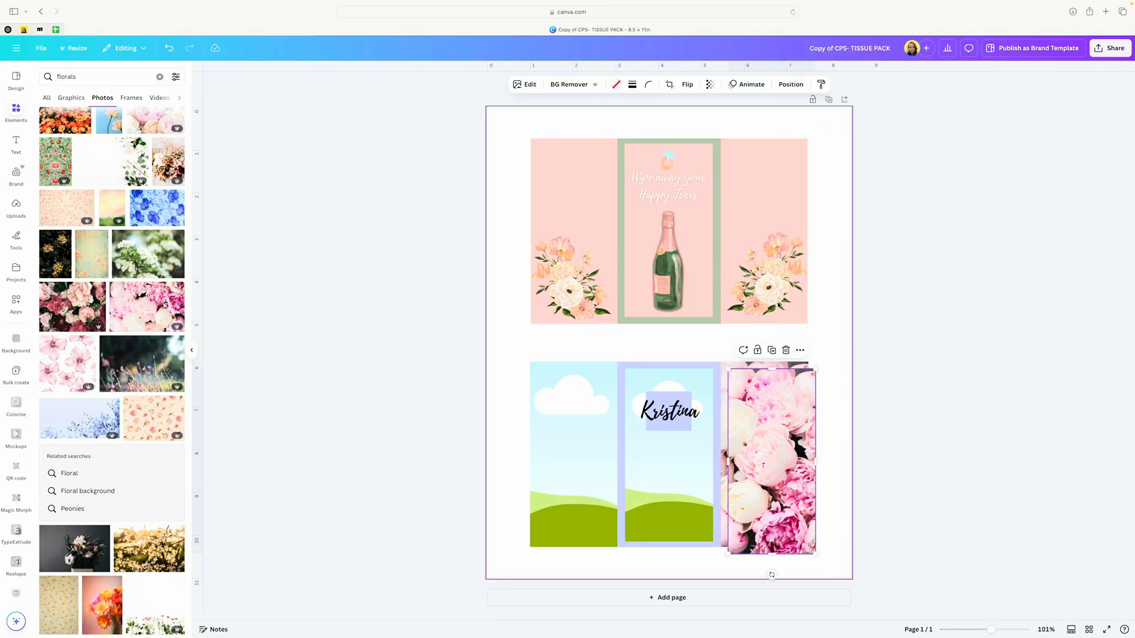
right_click(769, 390)
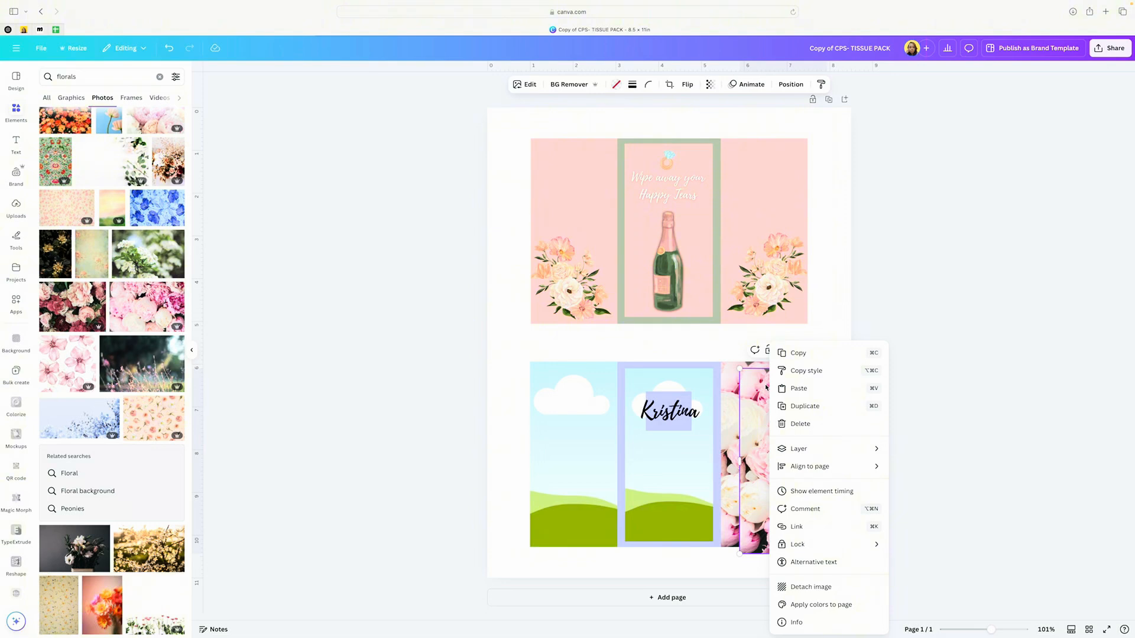
left_click(811, 587)
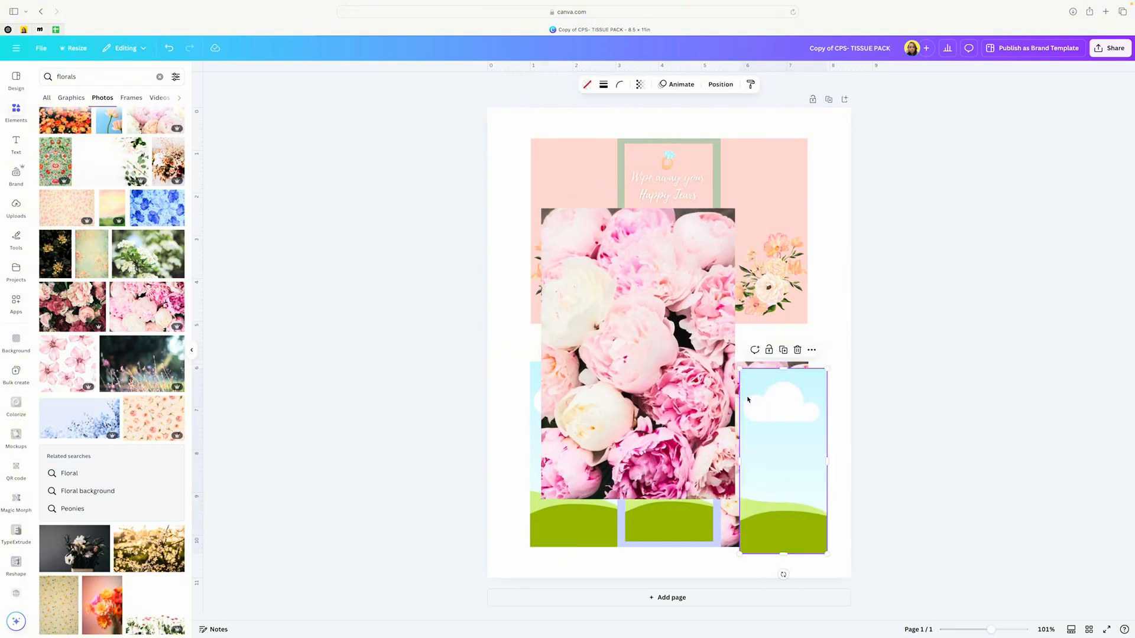
Step: Delete the empty copied frame and place the peony photo copies into the left and centre panel frames of the lower design
key("Delete")
left_click_drag(703, 347, 693, 294)
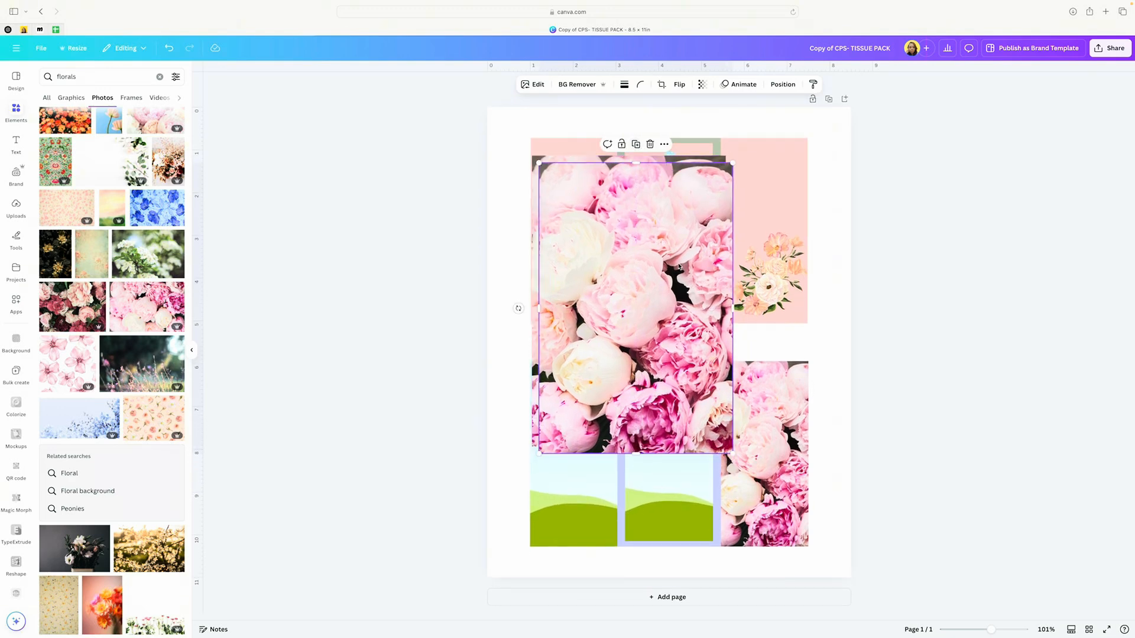
left_click(629, 136)
left_click(582, 247)
left_click_drag(581, 247, 544, 426)
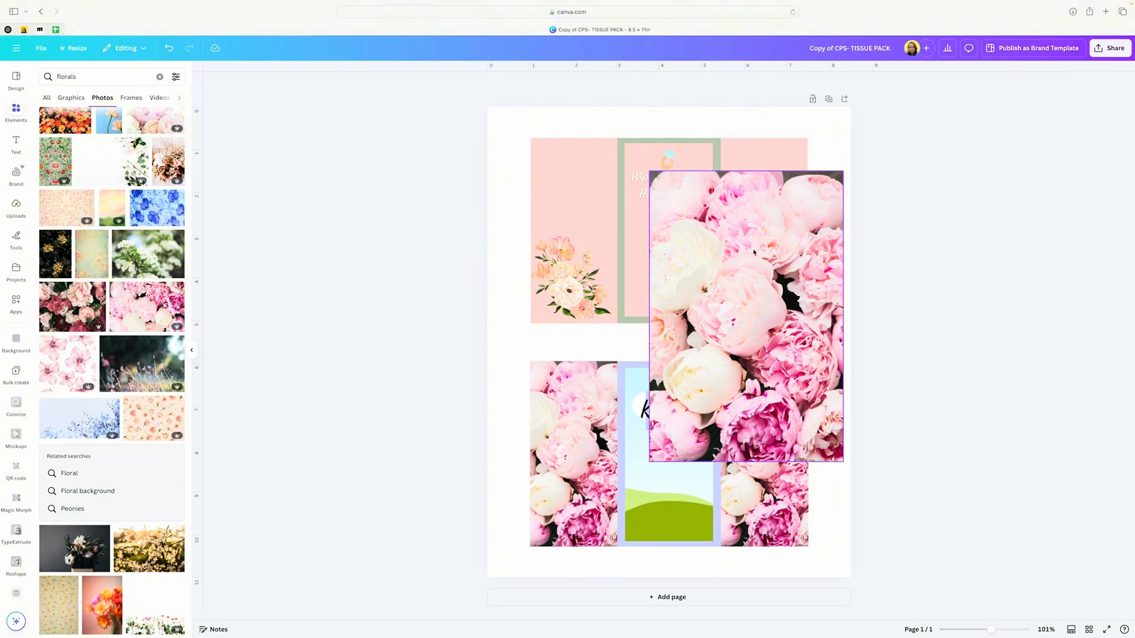
left_click_drag(752, 254, 681, 388)
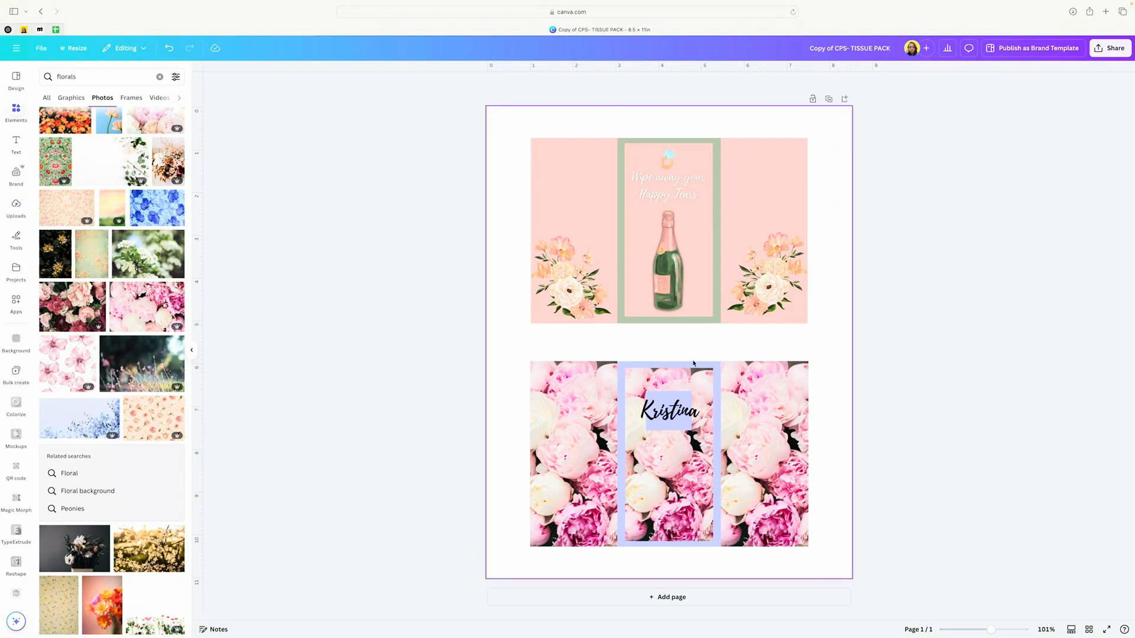
Step: Recolor the lower design's centre panel border and the box behind the name to white
left_click(623, 369)
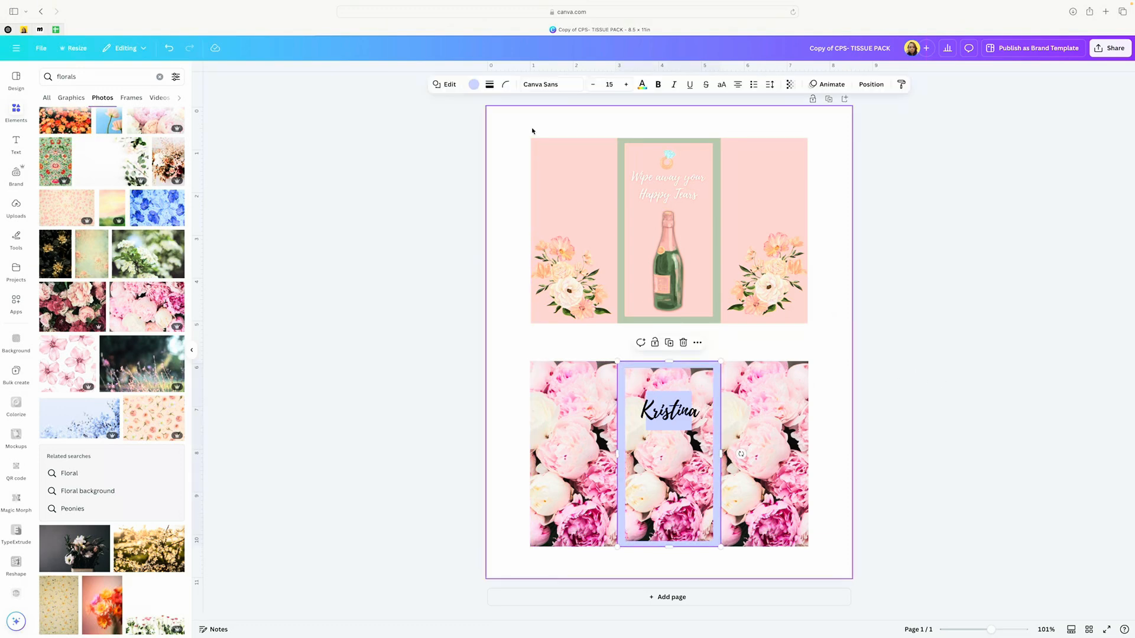
left_click(473, 84)
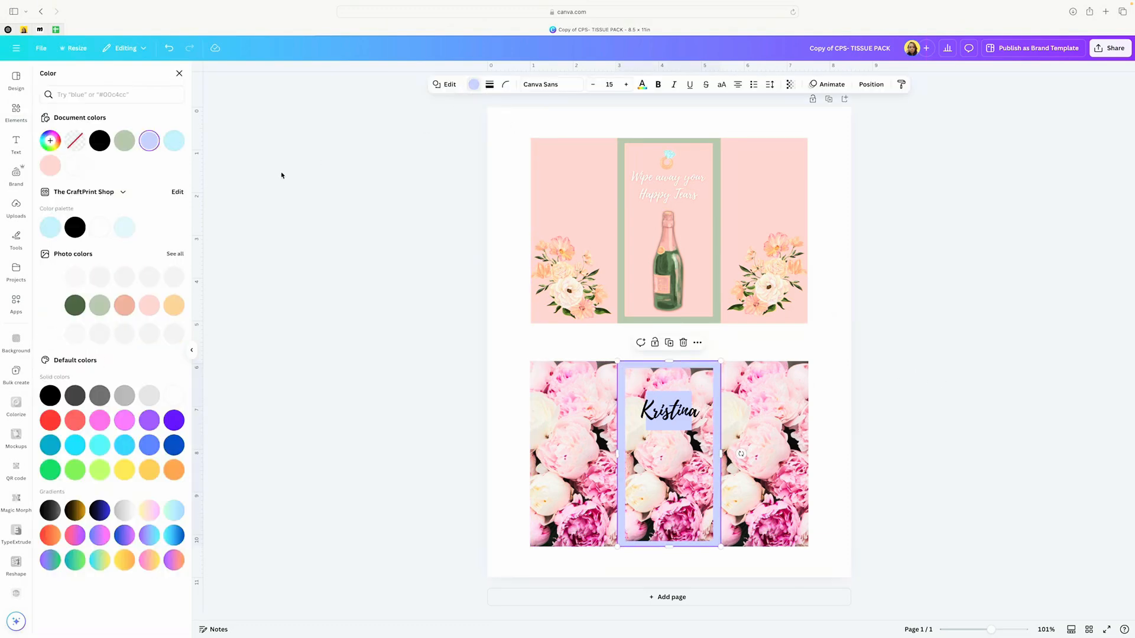
left_click(101, 228)
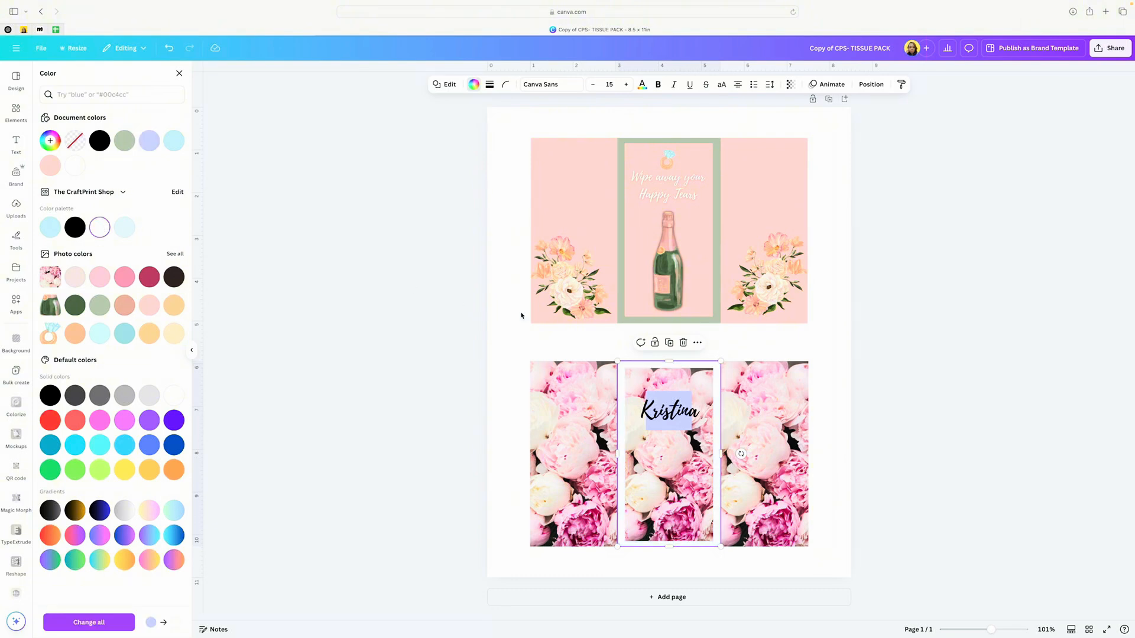
left_click(668, 411)
left_click(81, 169)
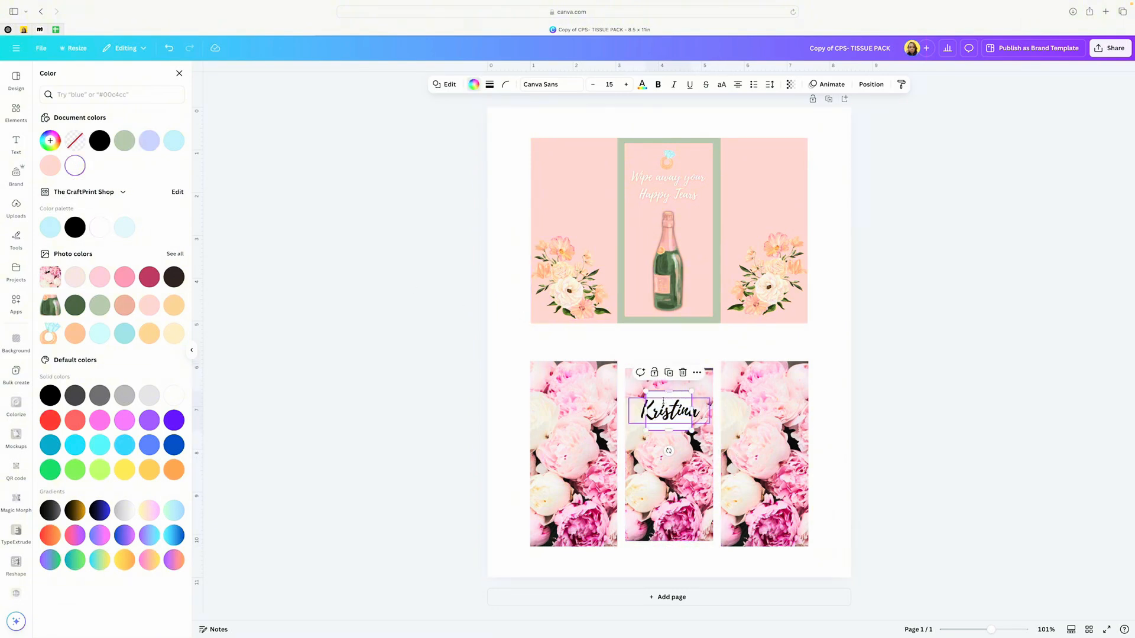
Step: Set the name text on the lower design to the medium pink sampled from the peony photo
left_click(663, 413)
double_click(665, 413)
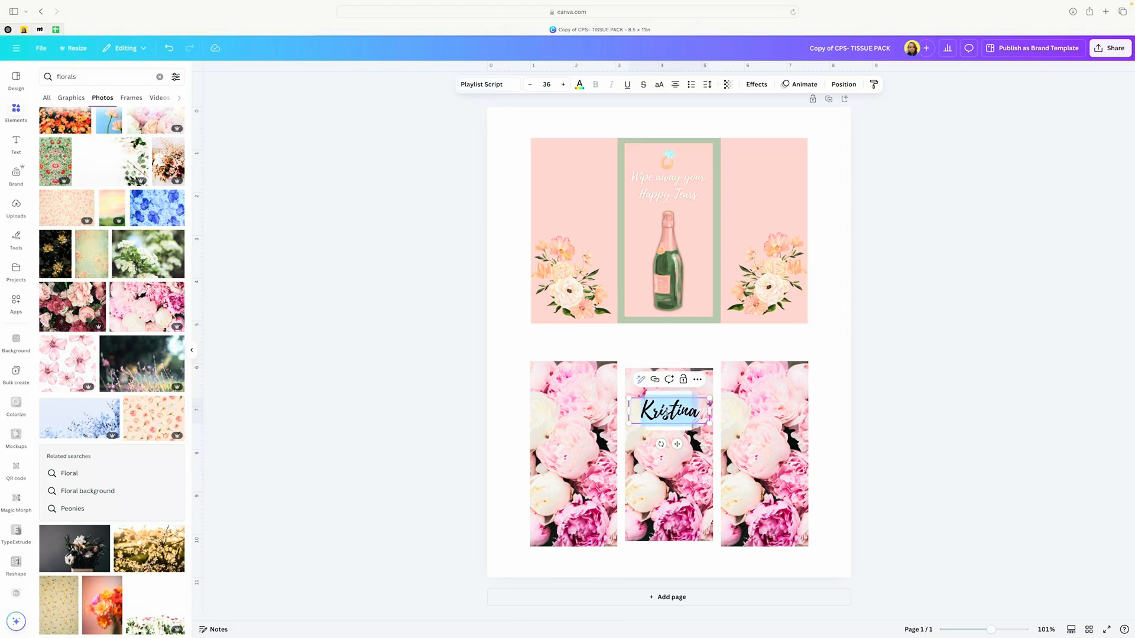
left_click(580, 84)
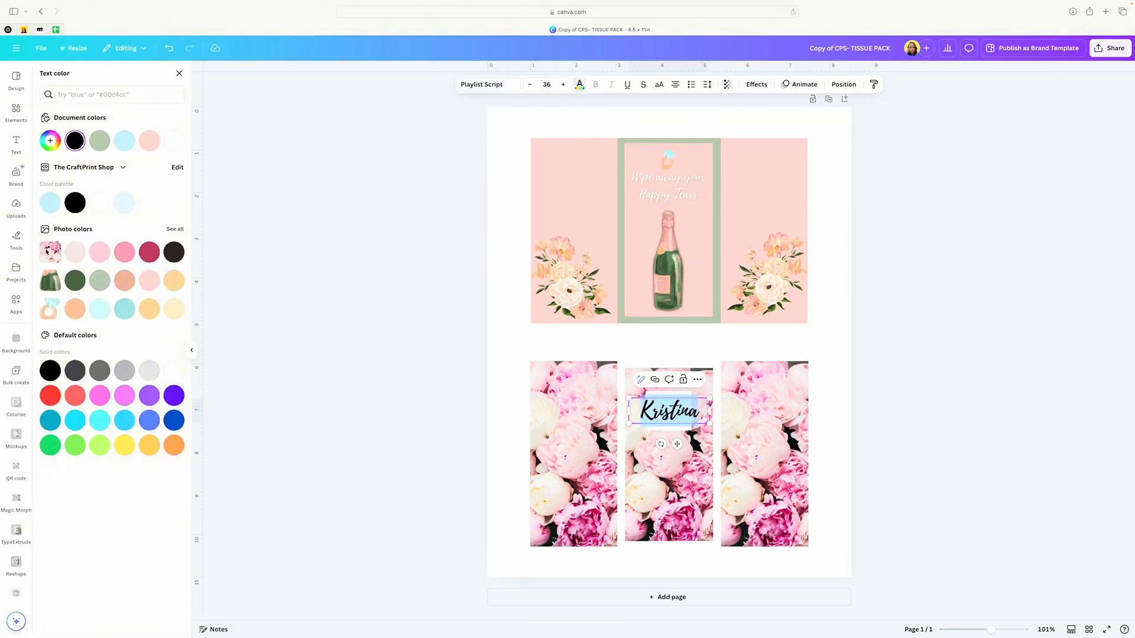
left_click(125, 253)
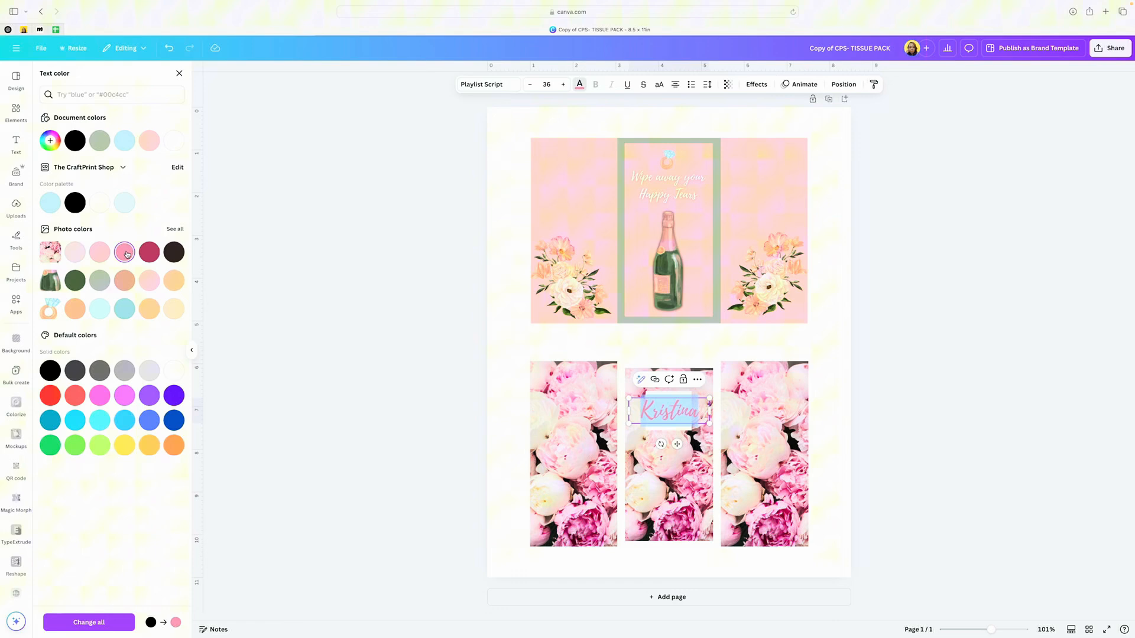
left_click(234, 261)
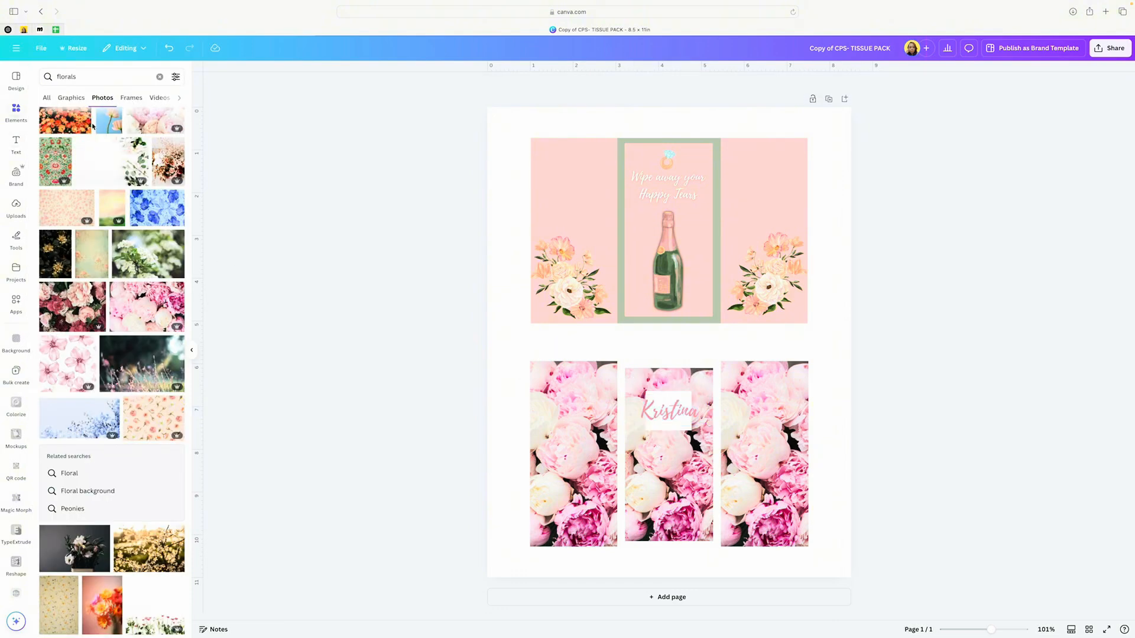
Step: Browse the florals graphics and fill the lower design's left panel with the bright pink, green and yellow floral pattern
scroll(82, 112, "up", 3)
left_click(69, 99)
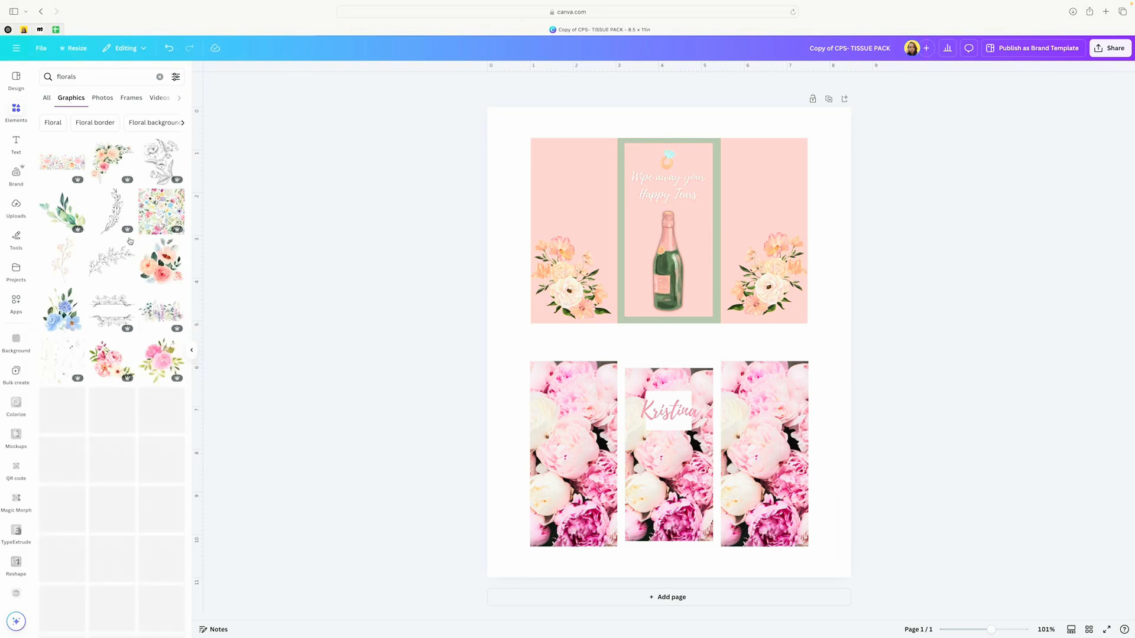
scroll(129, 240, "down", 2)
scroll(129, 240, "down", 10)
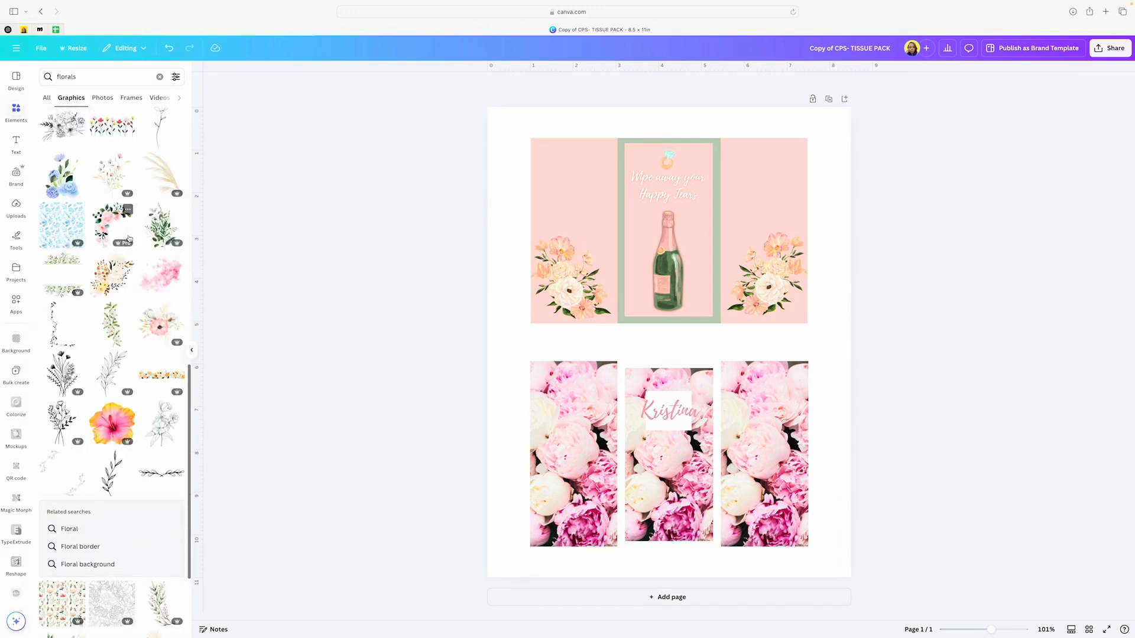
scroll(129, 239, "down", 2)
scroll(129, 239, "down", 6)
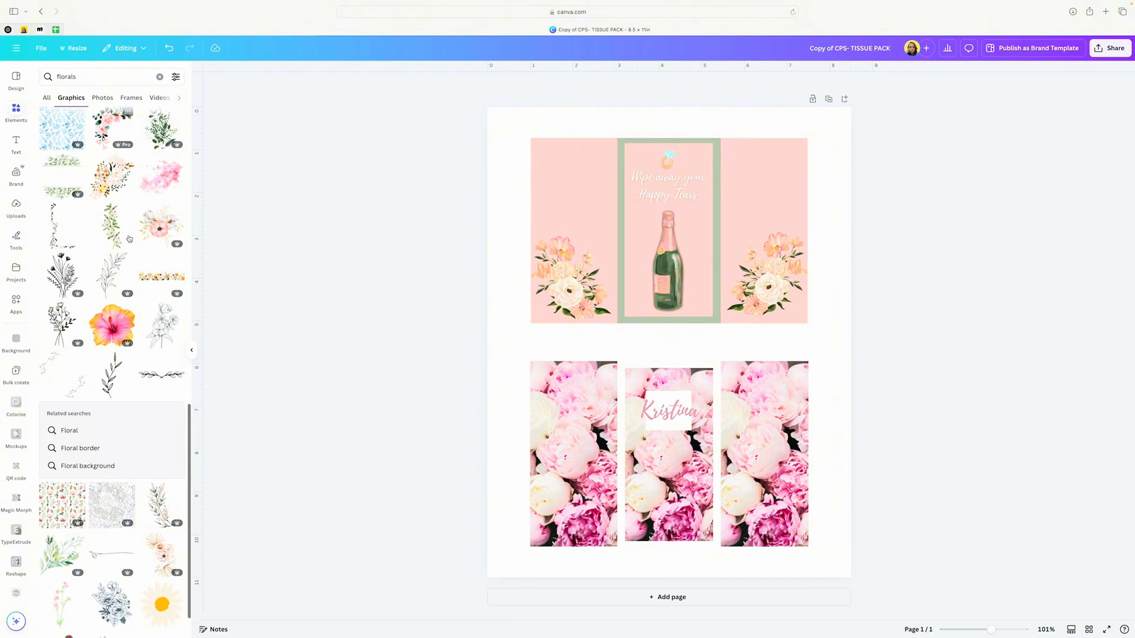
scroll(129, 239, "down", 4)
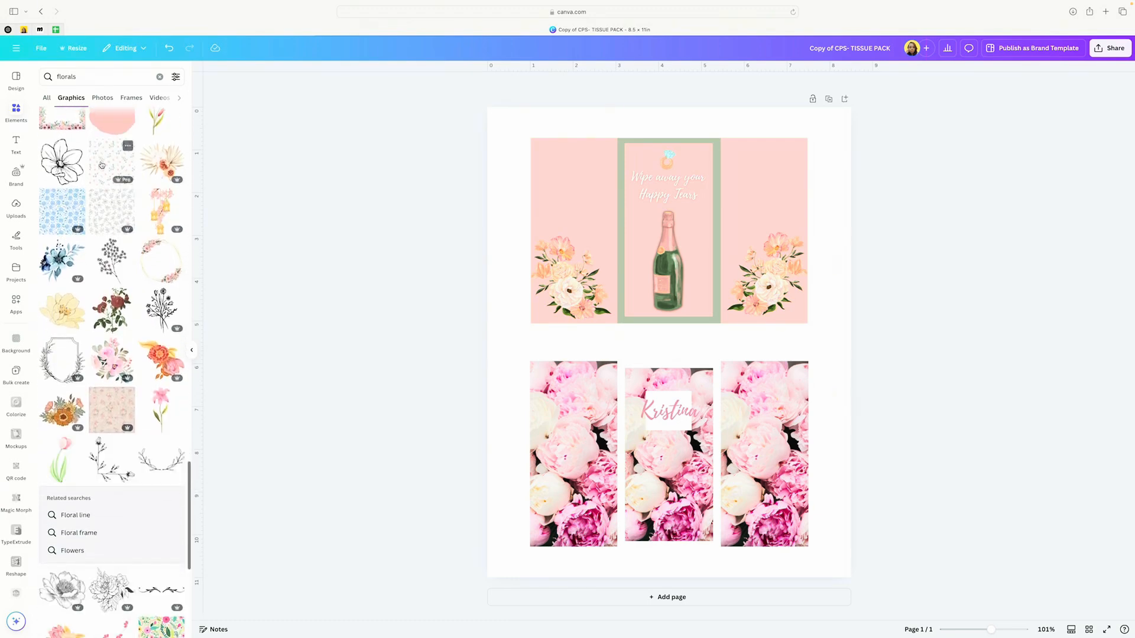
scroll(88, 219, "down", 5)
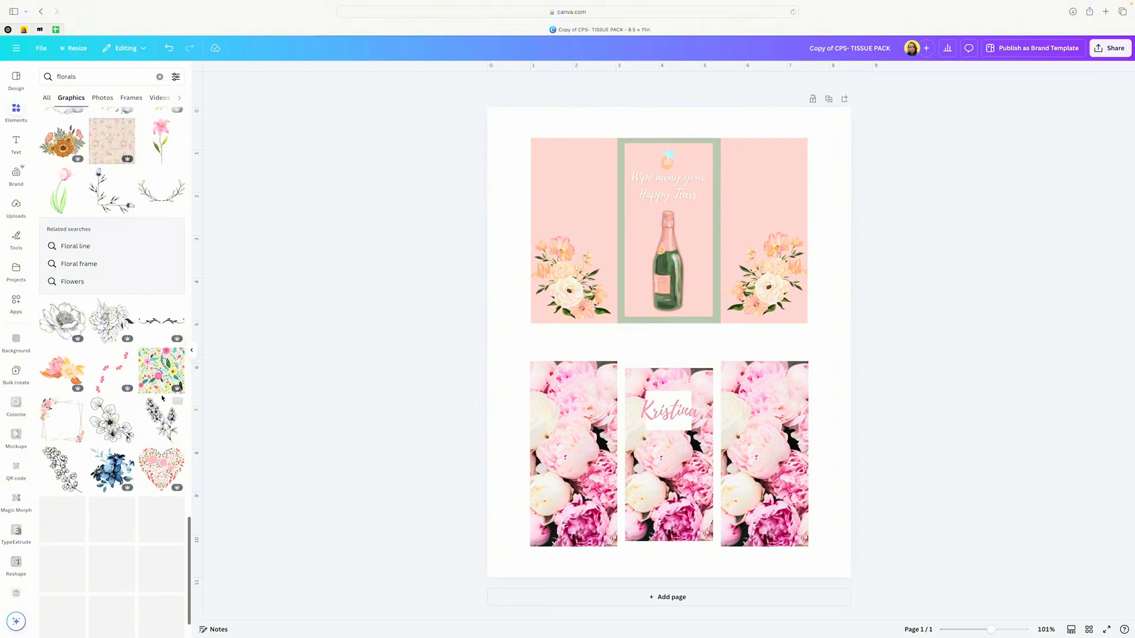
left_click(158, 371)
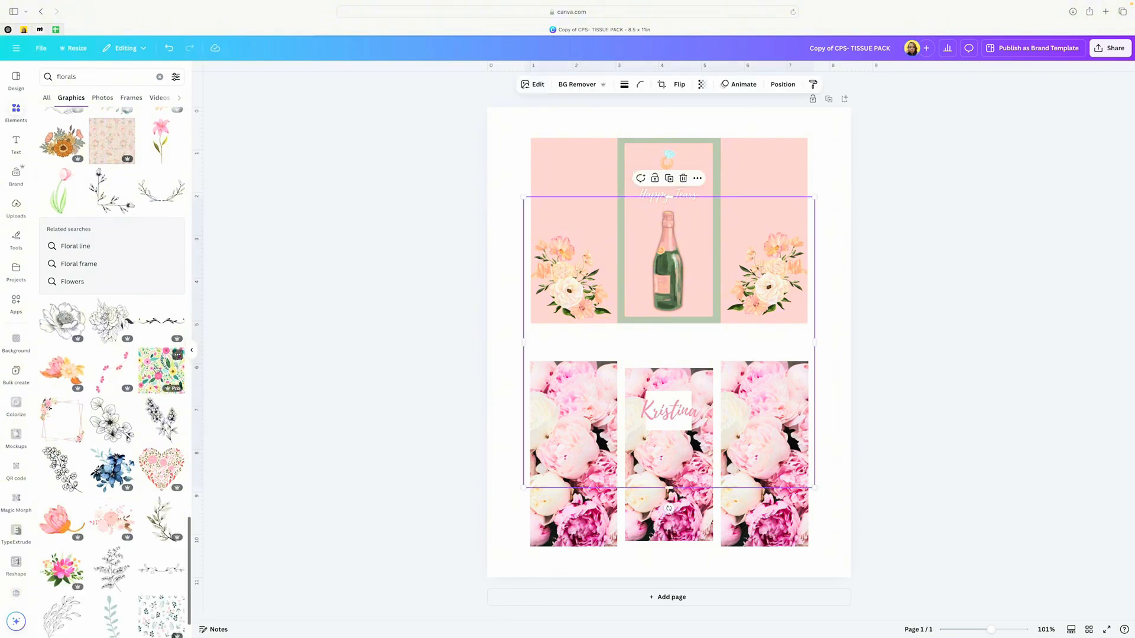
left_click_drag(586, 297, 553, 438)
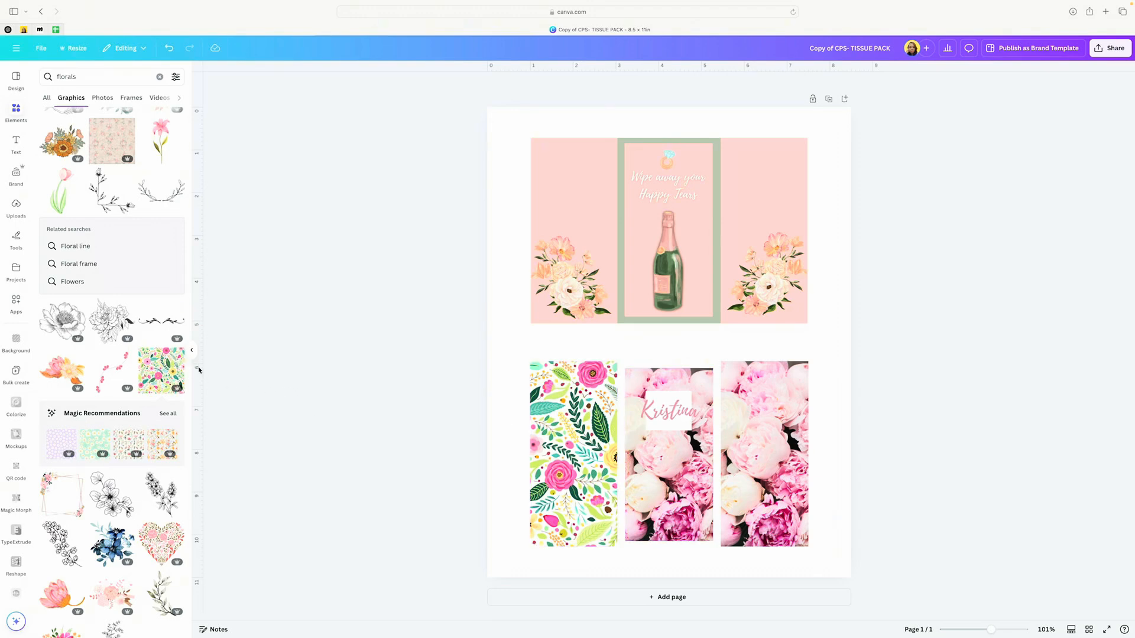
Step: Add the same bright floral pattern to the centre and right panel frames of the lower design
left_click(180, 370)
left_click_drag(522, 355, 571, 422)
left_click_drag(656, 299, 668, 449)
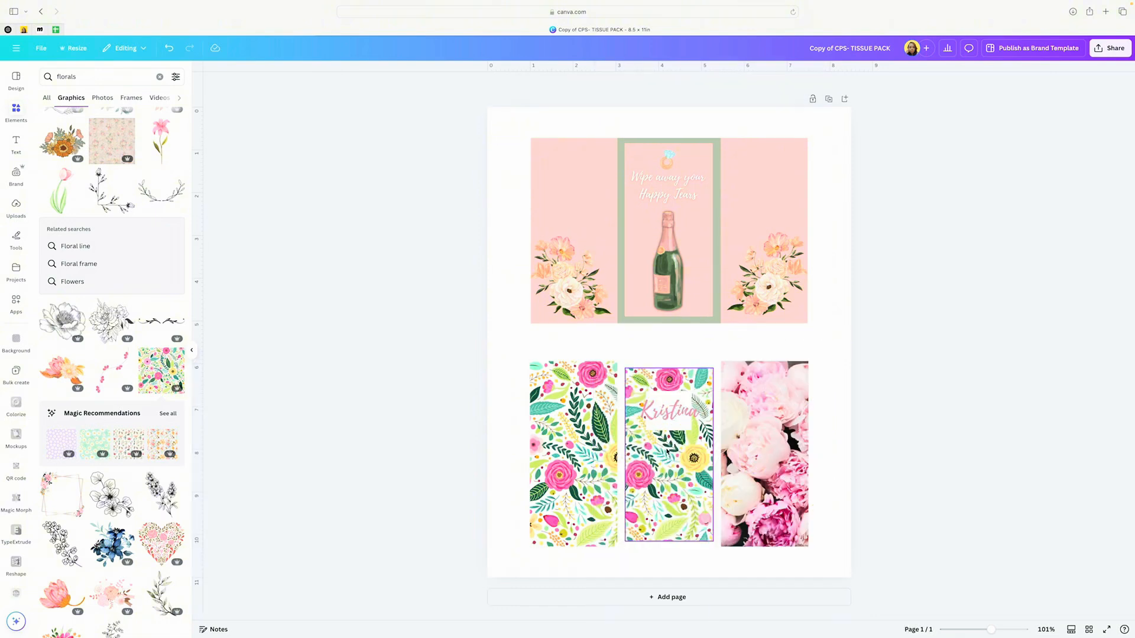
left_click(161, 370)
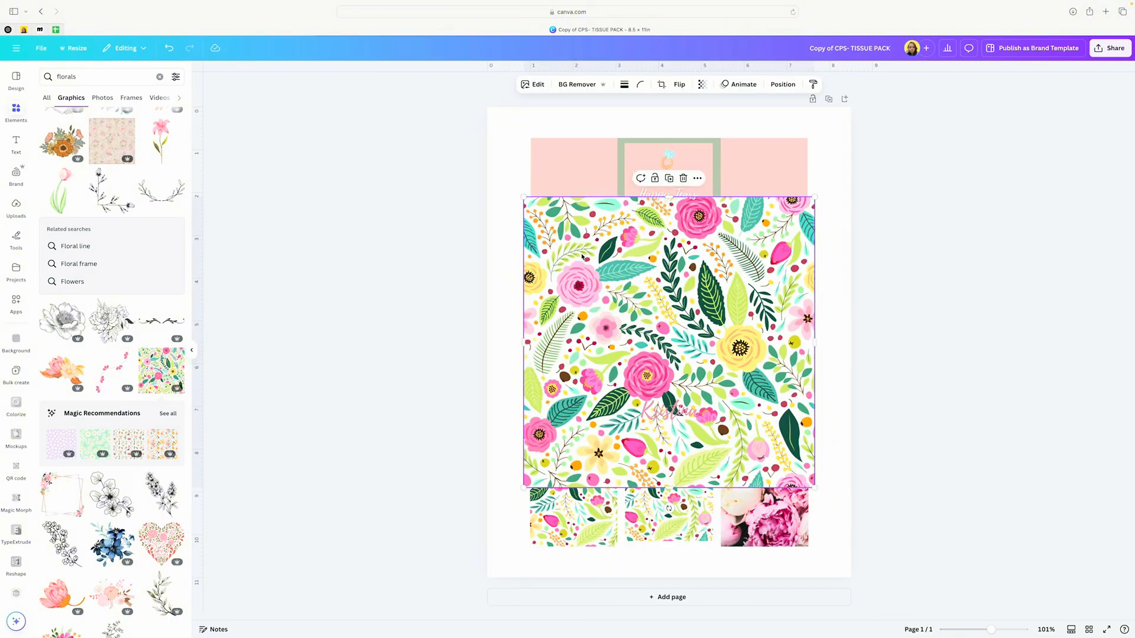
left_click_drag(583, 262, 740, 393)
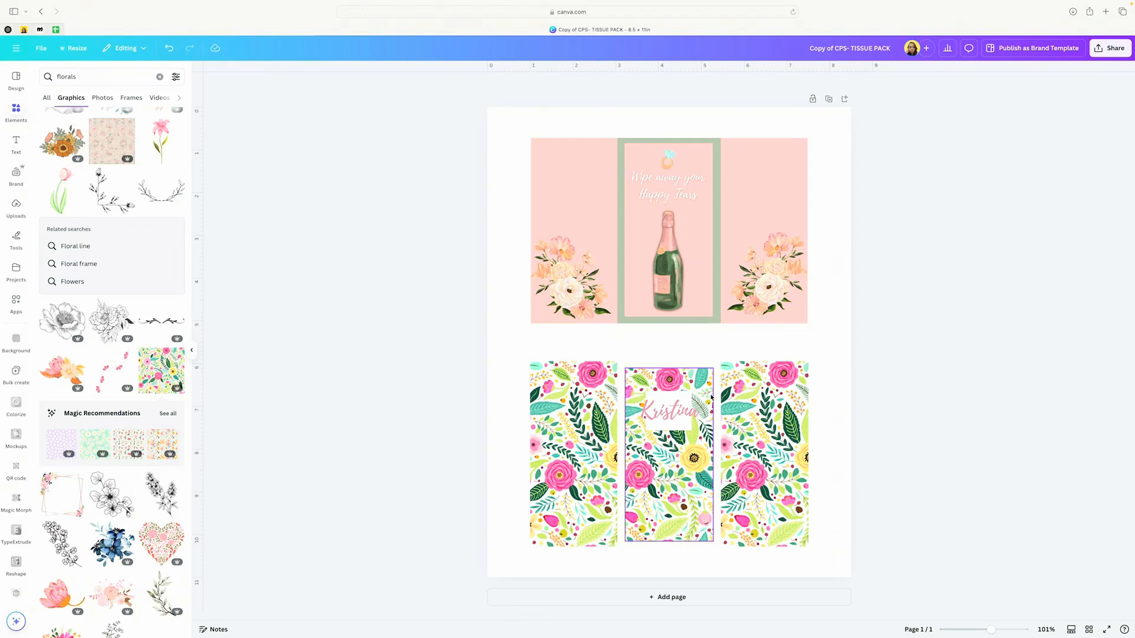
Step: Recolor the name text with the bright pink sampled from the floral pattern
left_click(682, 408)
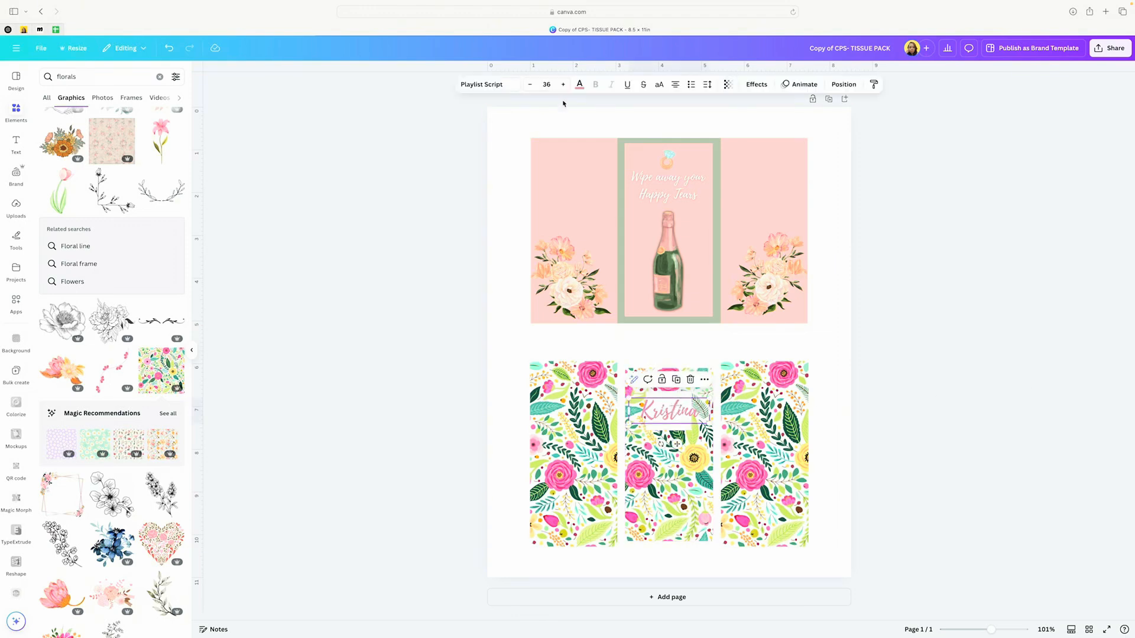
left_click(582, 89)
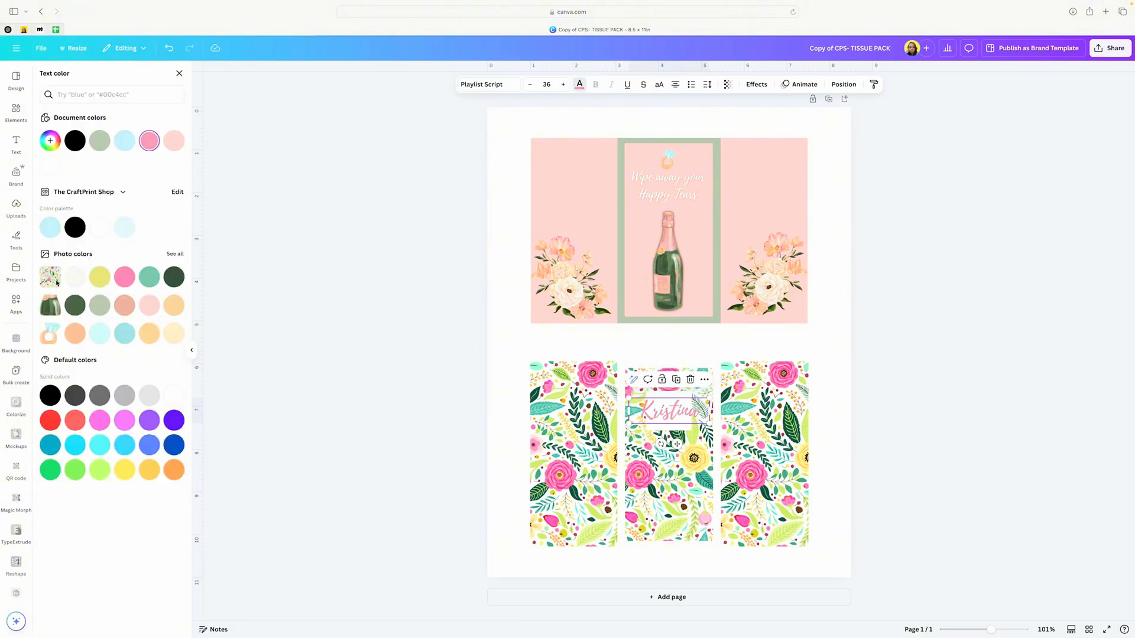
left_click(127, 279)
left_click(316, 328)
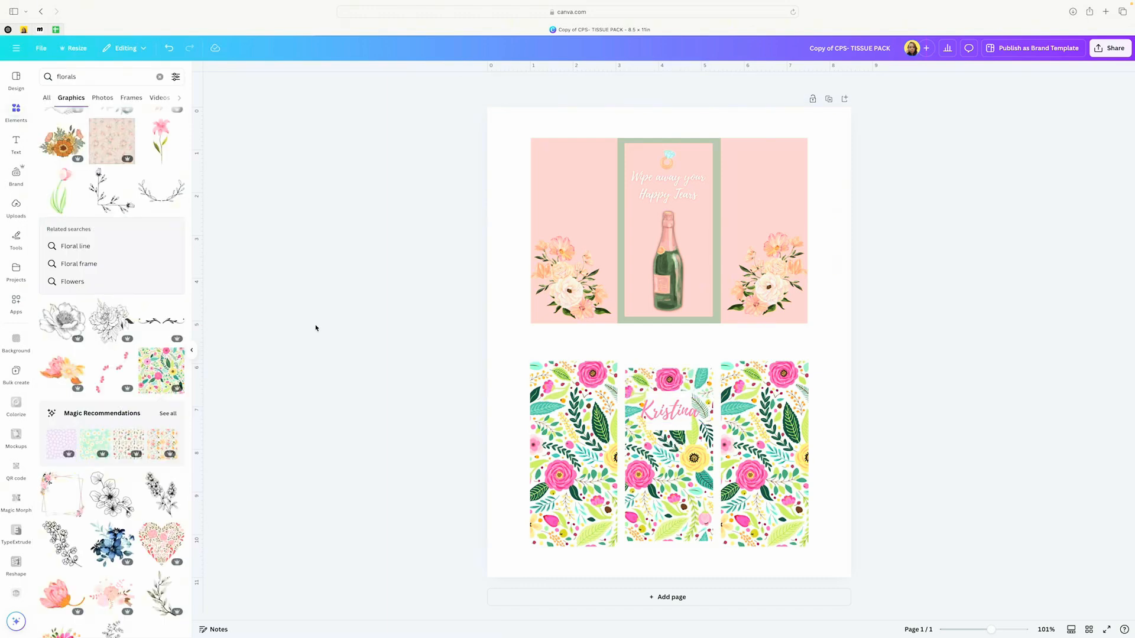
Step: Find the pastel mint and lilac flower pattern among the florals graphics and place it in the lower design's left panel
scroll(103, 336, "down", 5)
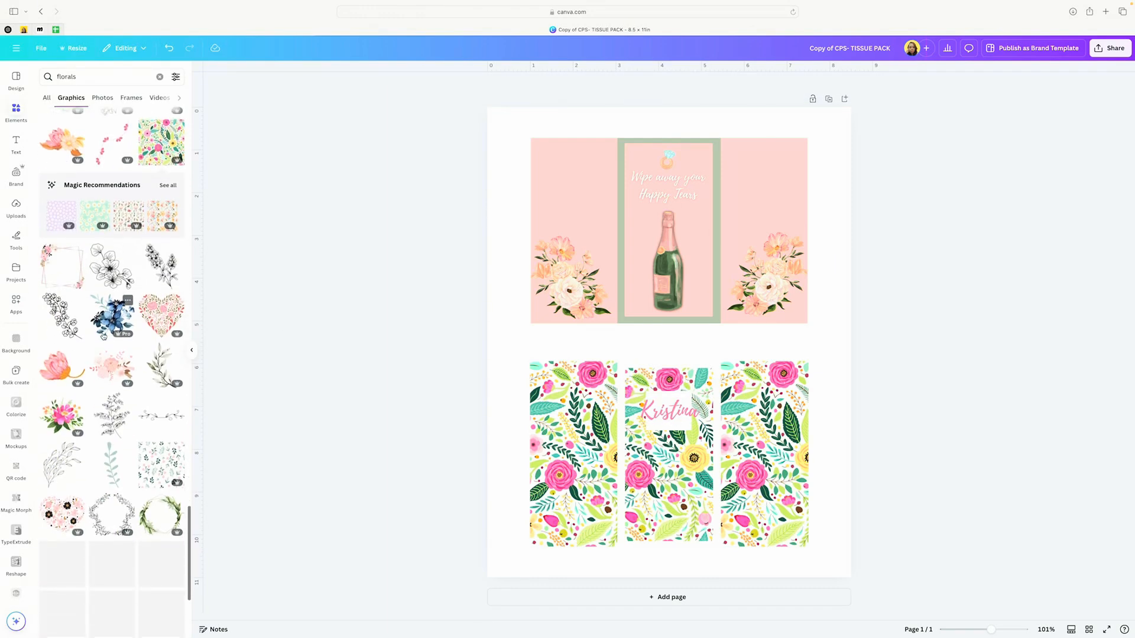
scroll(103, 336, "down", 5)
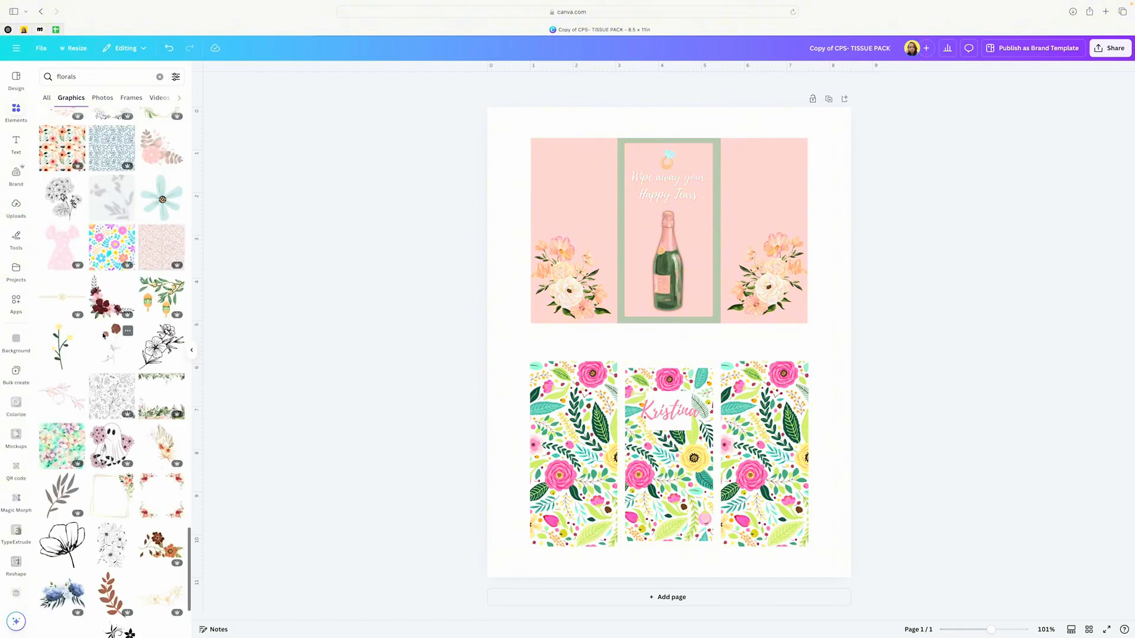
scroll(104, 336, "down", 3)
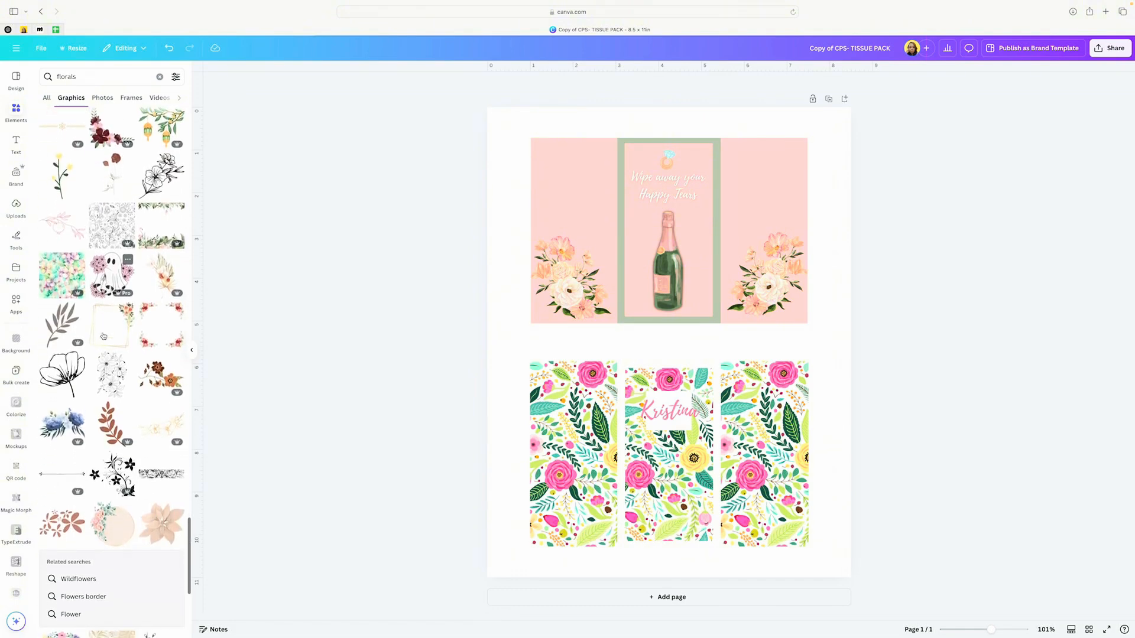
scroll(104, 337, "up", 1)
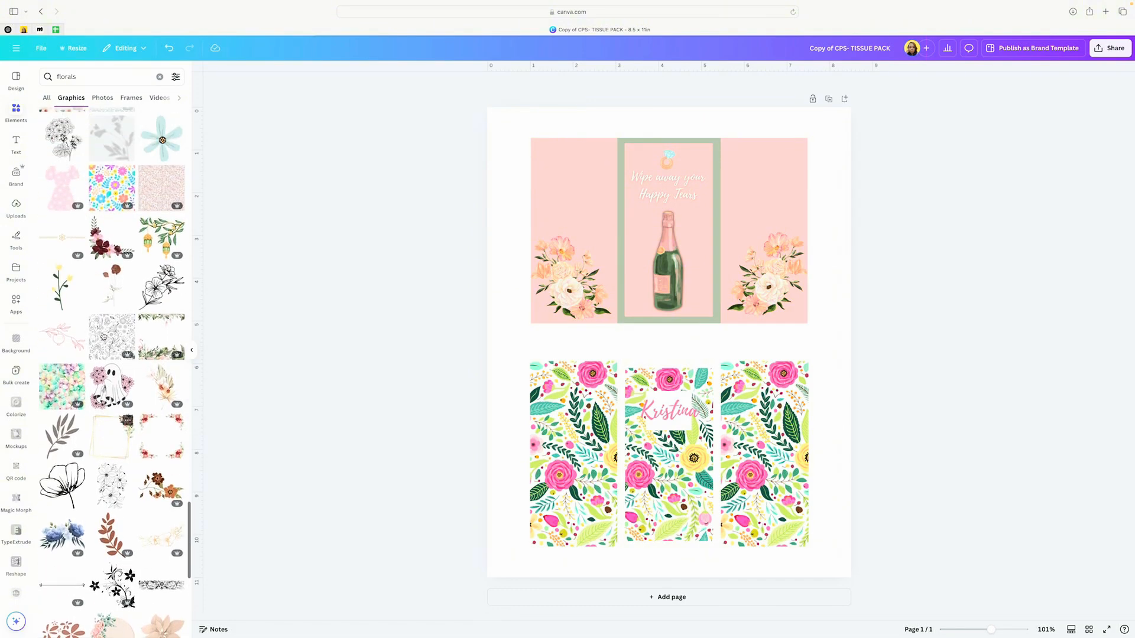
left_click(53, 385)
left_click_drag(566, 302, 535, 405)
left_click(355, 390)
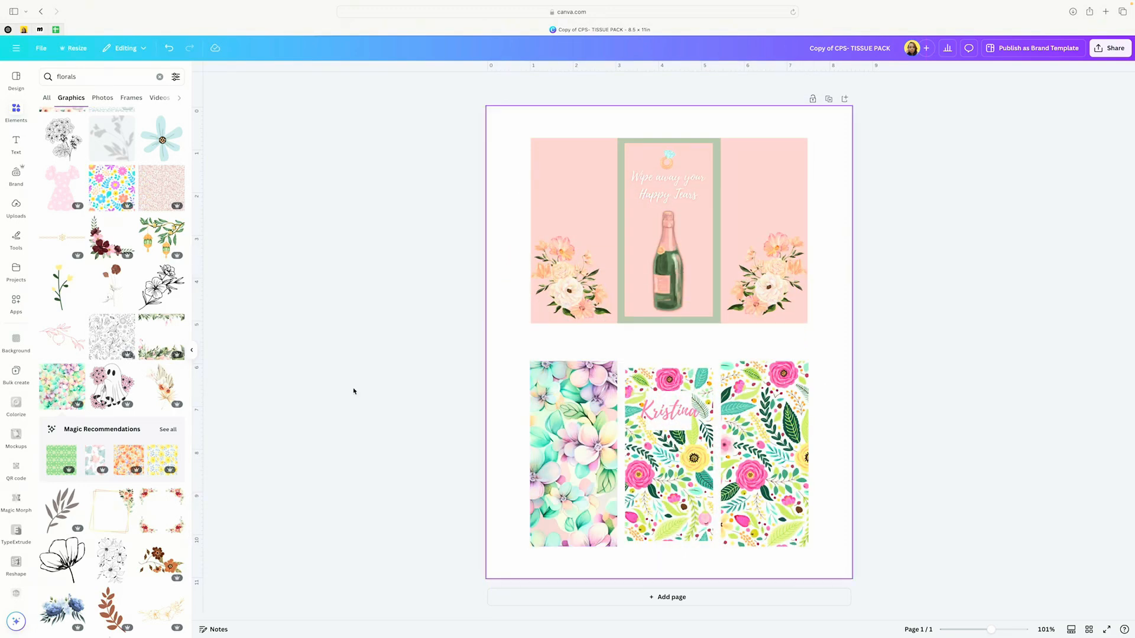
Step: Fill the right and centre panels of the lower design with the same pastel flower pattern
left_click(53, 387)
left_click_drag(655, 311, 747, 411)
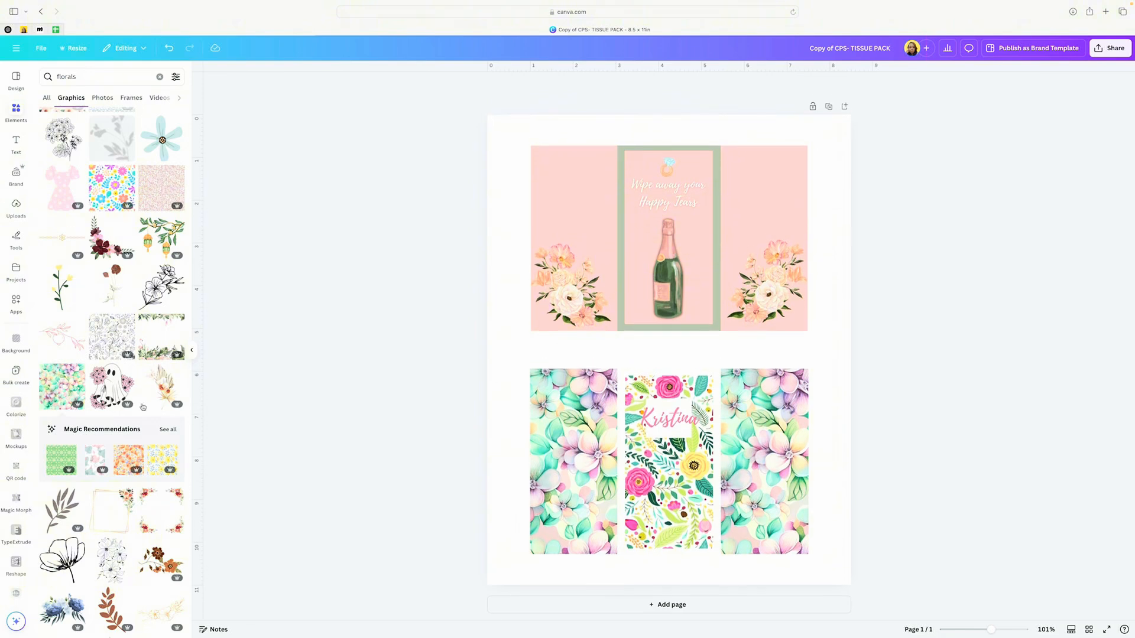
left_click(16, 373)
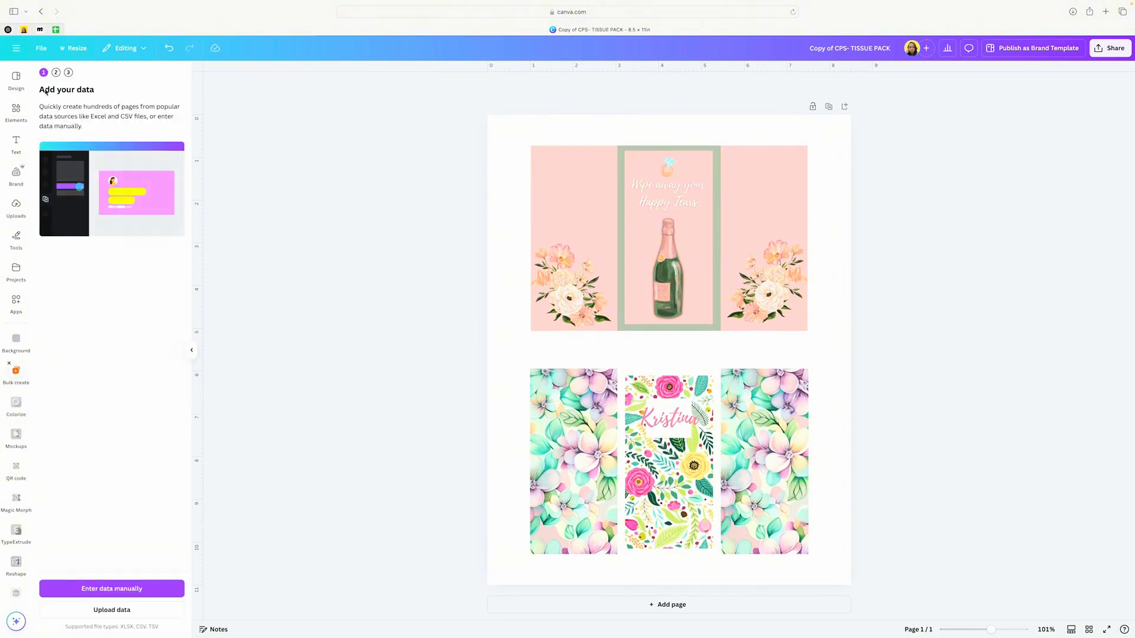
left_click(16, 112)
left_click(58, 383)
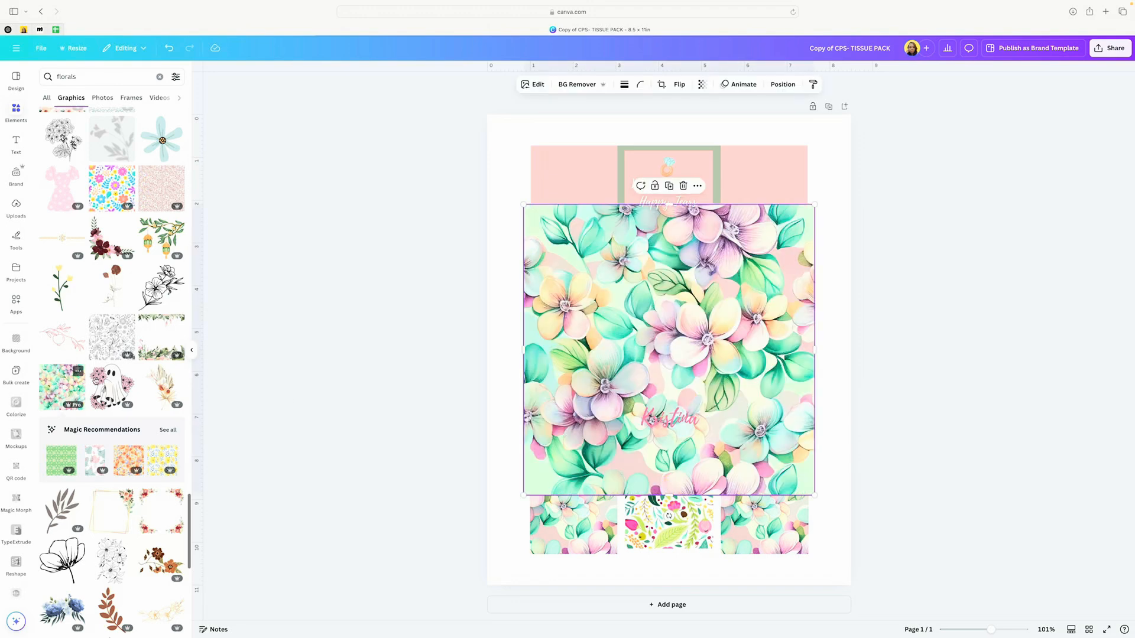
left_click_drag(572, 322, 622, 445)
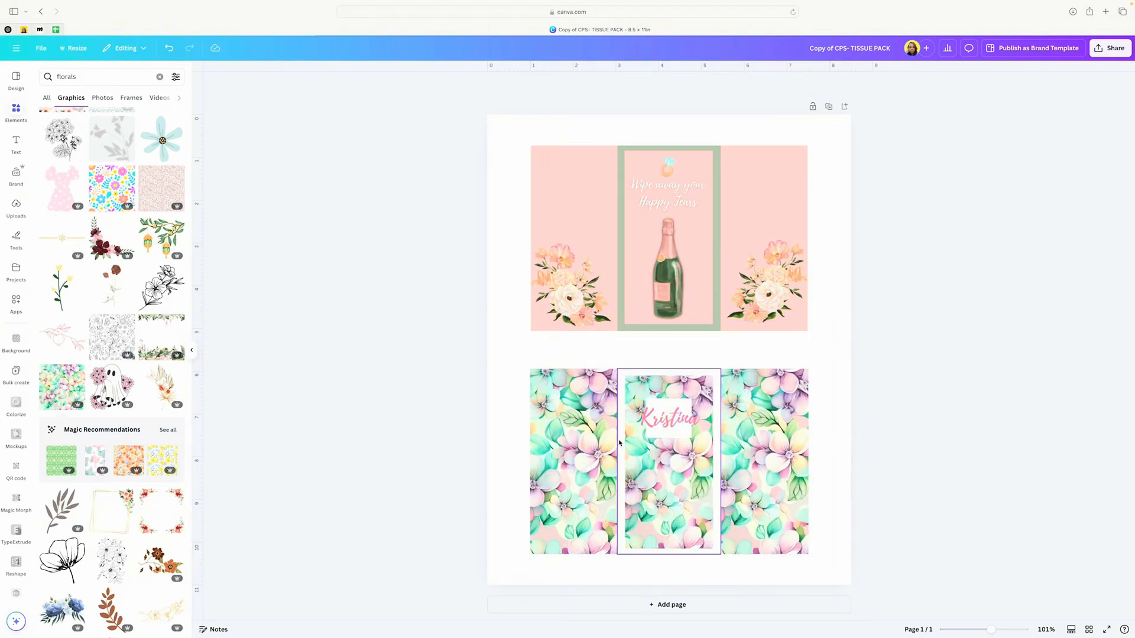
Step: Recolor the name text on the lower design with the teal green from the pastel flower pattern's photo colors
left_click(679, 418)
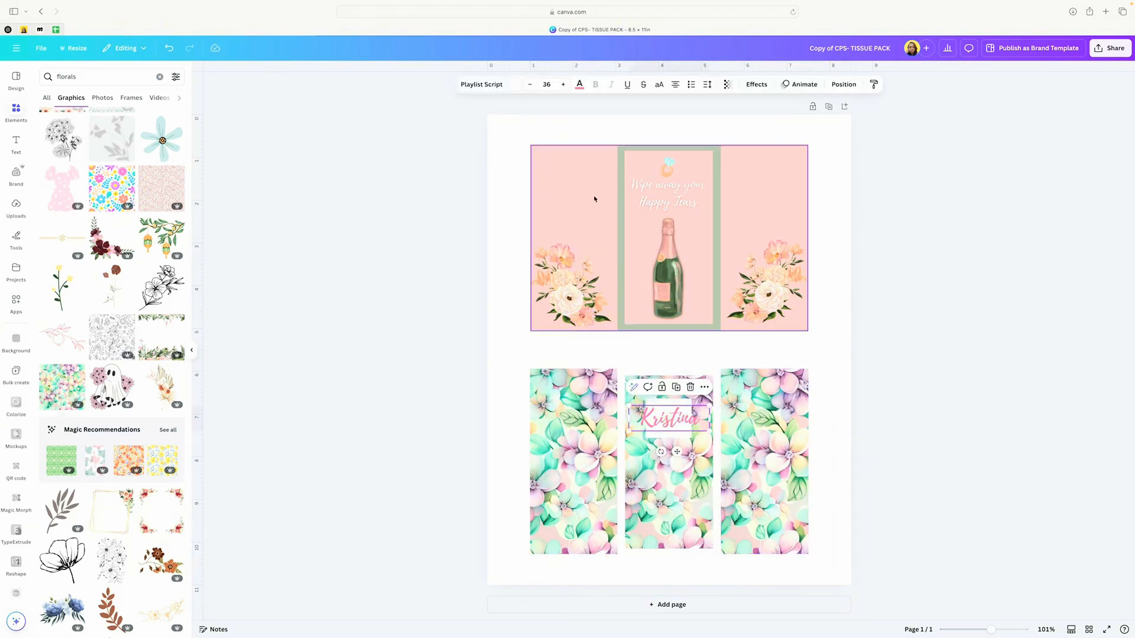
left_click(580, 85)
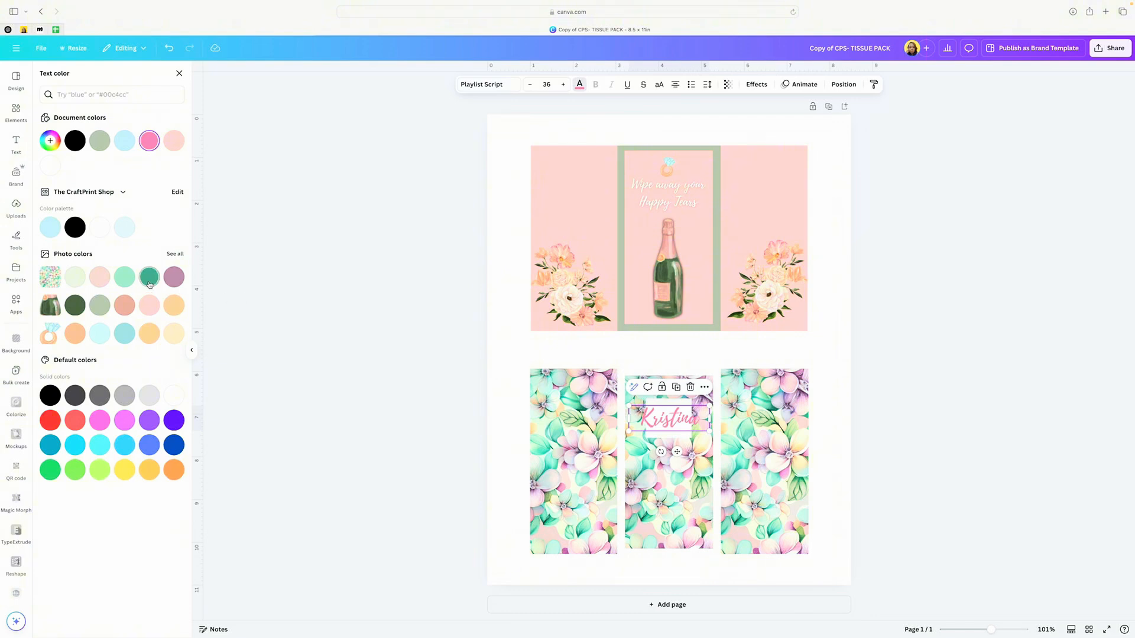
left_click(149, 283)
Step: Apply the Lift effect to the name text and reduce its intensity
left_click(753, 86)
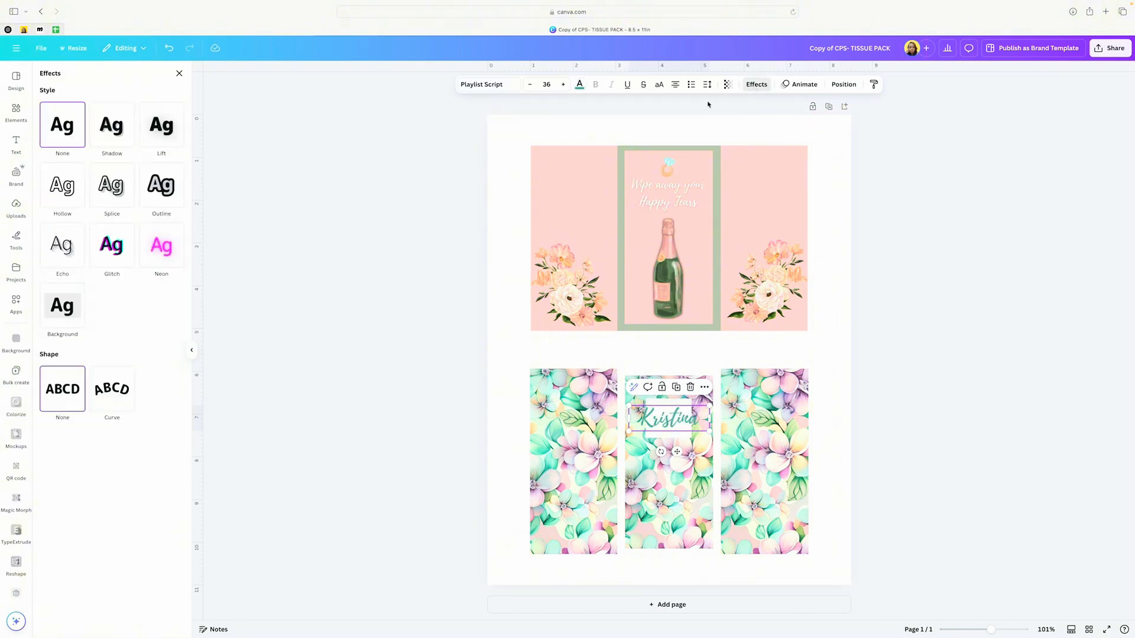
left_click(153, 134)
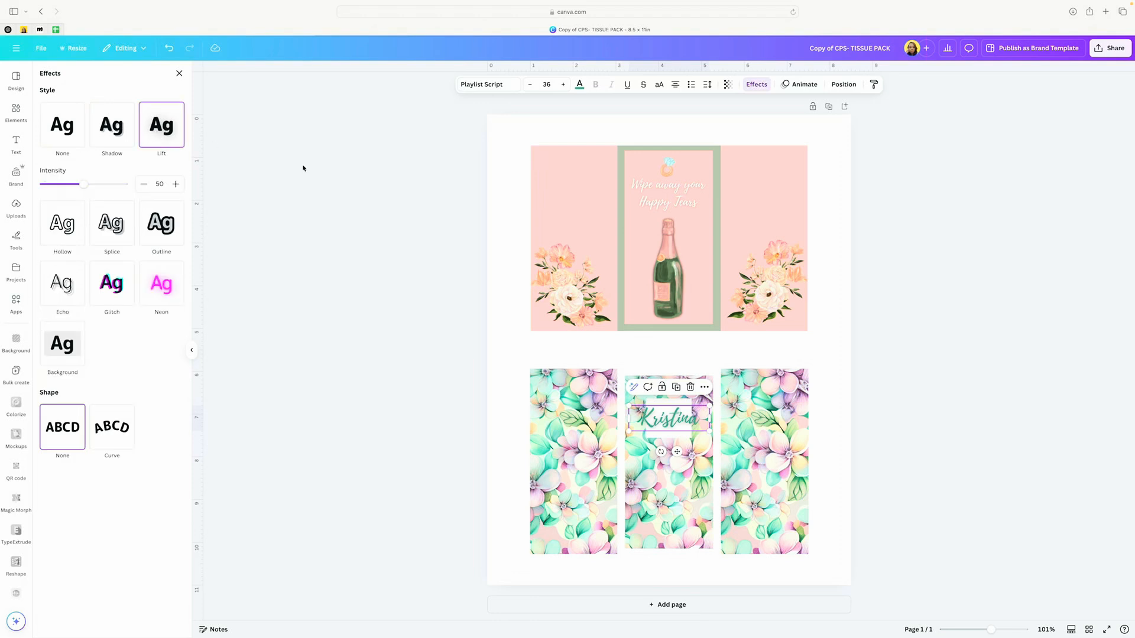
left_click(179, 73)
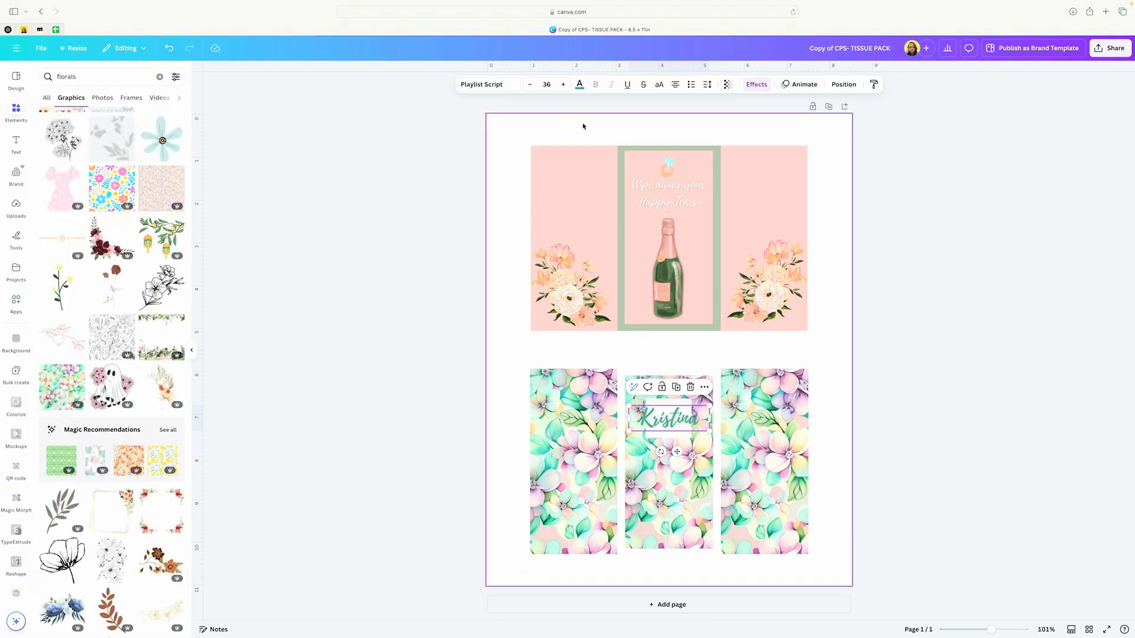
left_click(756, 85)
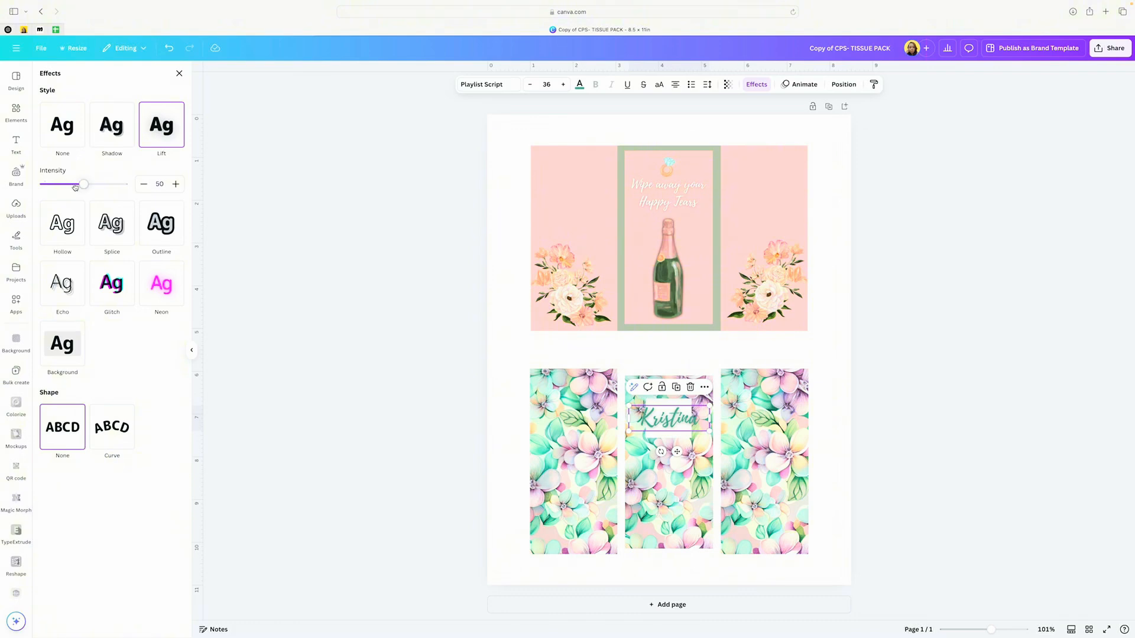
mouse_move(82, 185)
left_mouse_down()
mouse_move(59, 185)
mouse_move(70, 185)
left_mouse_up()
left_click(322, 196)
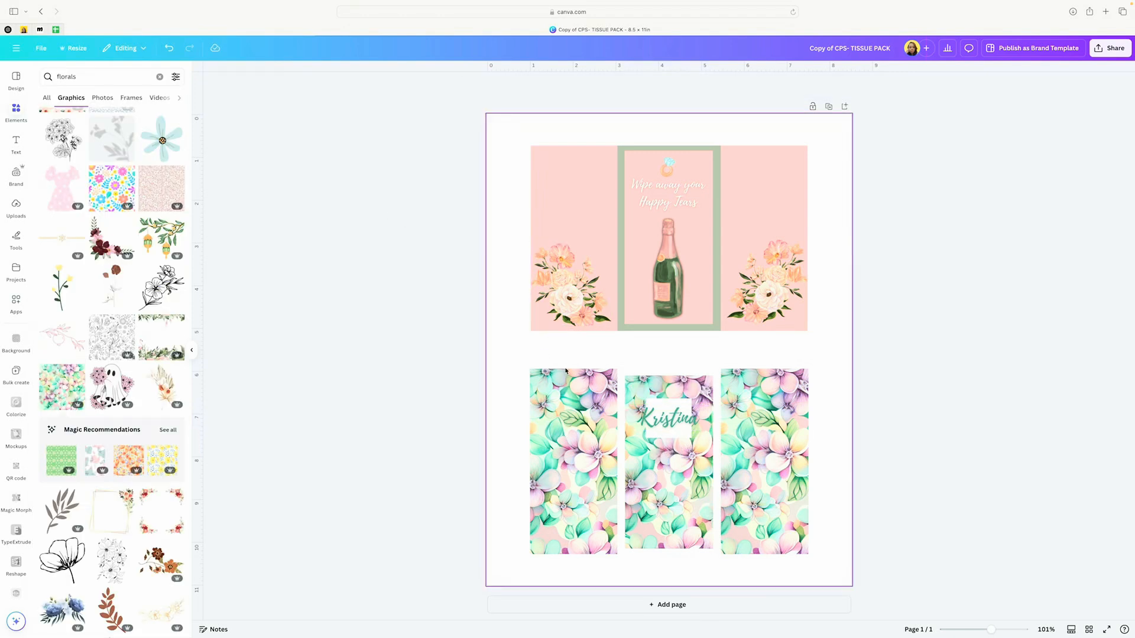
Step: Fill the border rectangle around the lower design's centre panel with the pale green from the pattern's photo colors
left_click(641, 376)
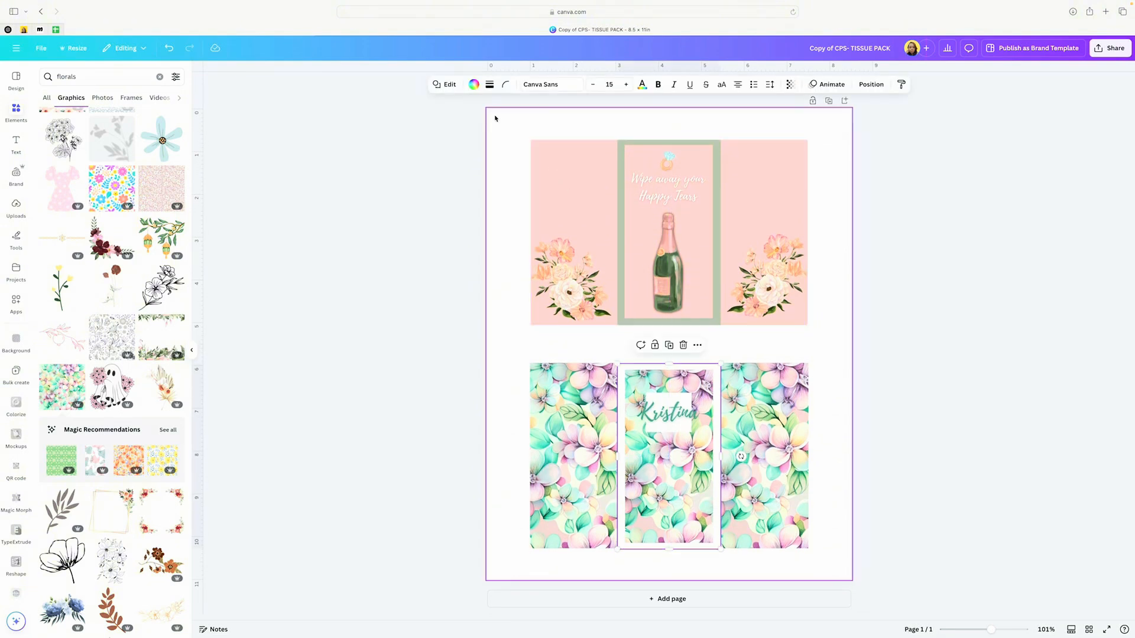
left_click(168, 49)
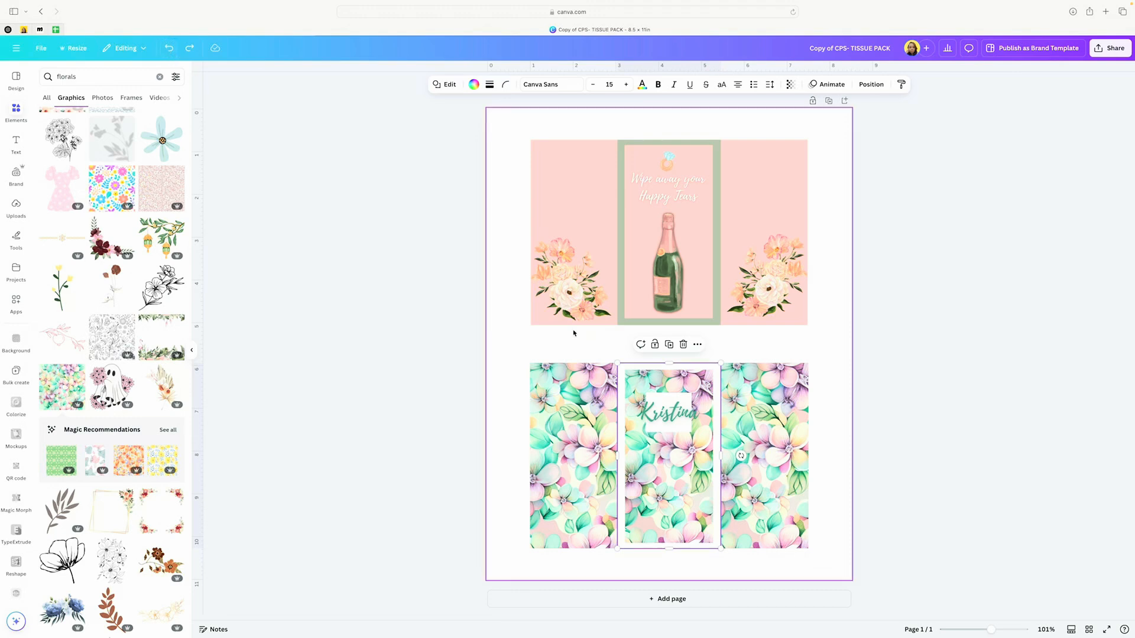
left_click(473, 85)
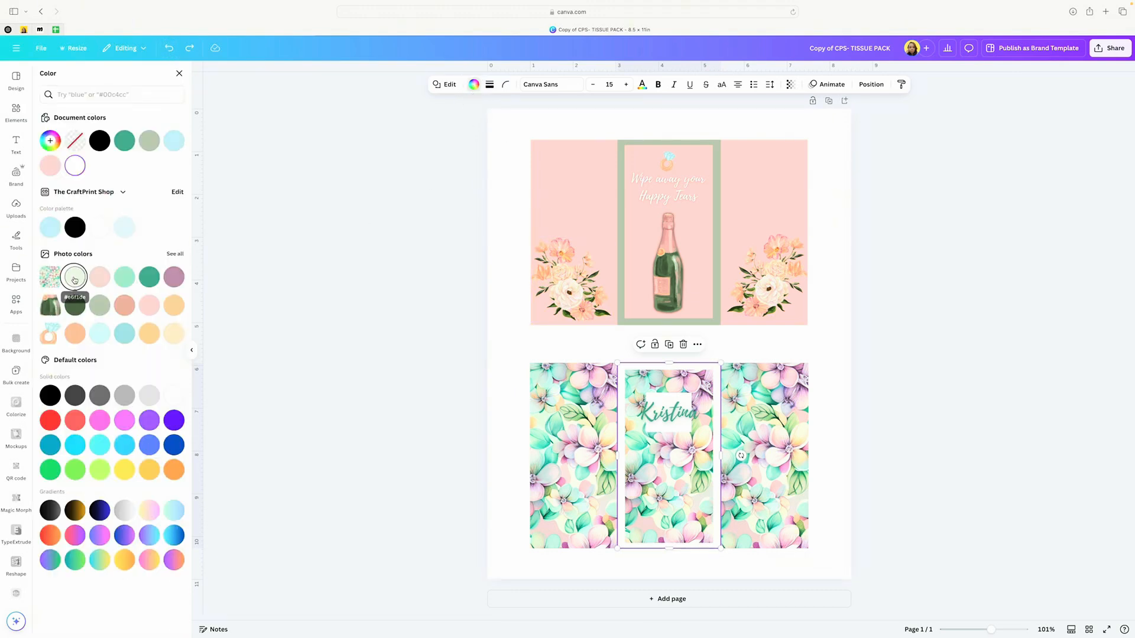
left_click(75, 278)
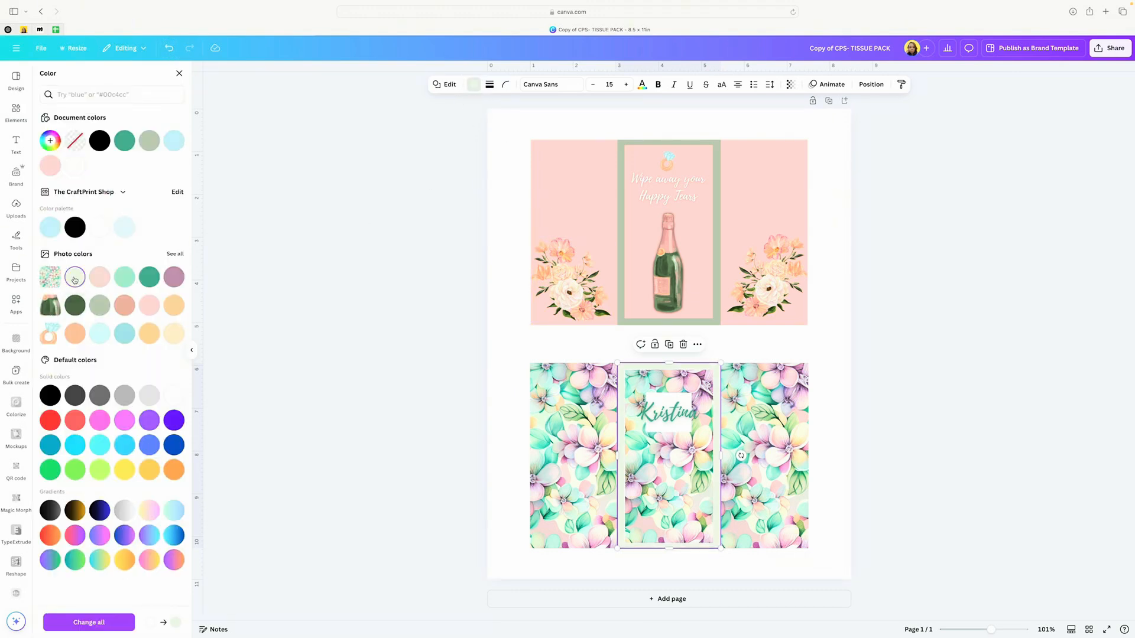
left_click(271, 300)
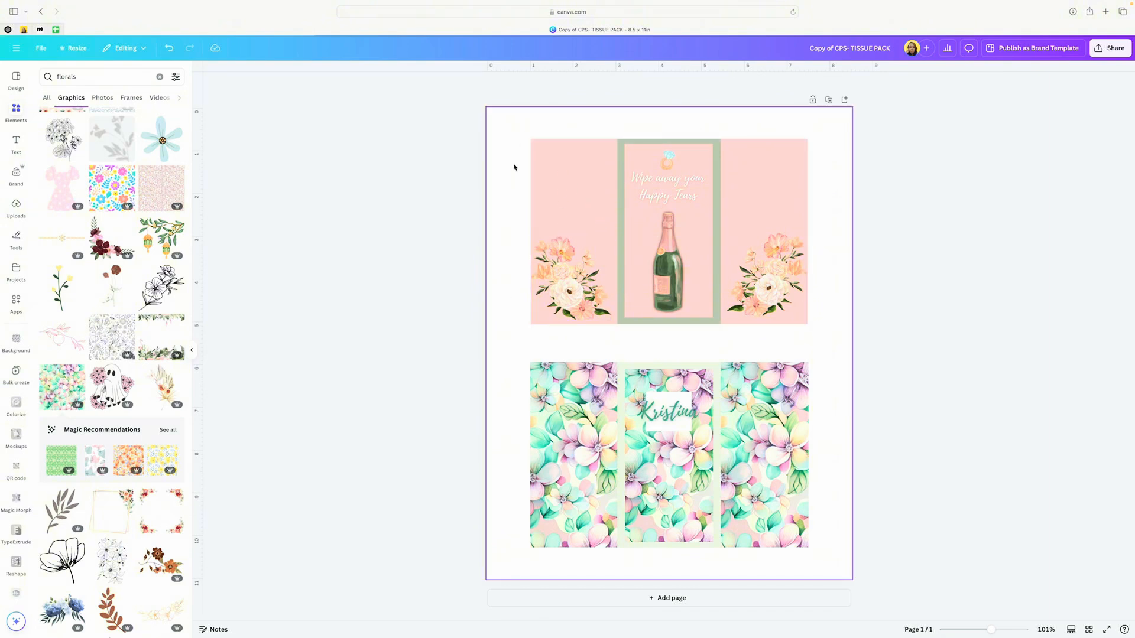
Step: Rotate the bouquet in the upper design's left panel a quarter turn and move it into that panel's upper outer corner
scroll(54, 220, "up", 5)
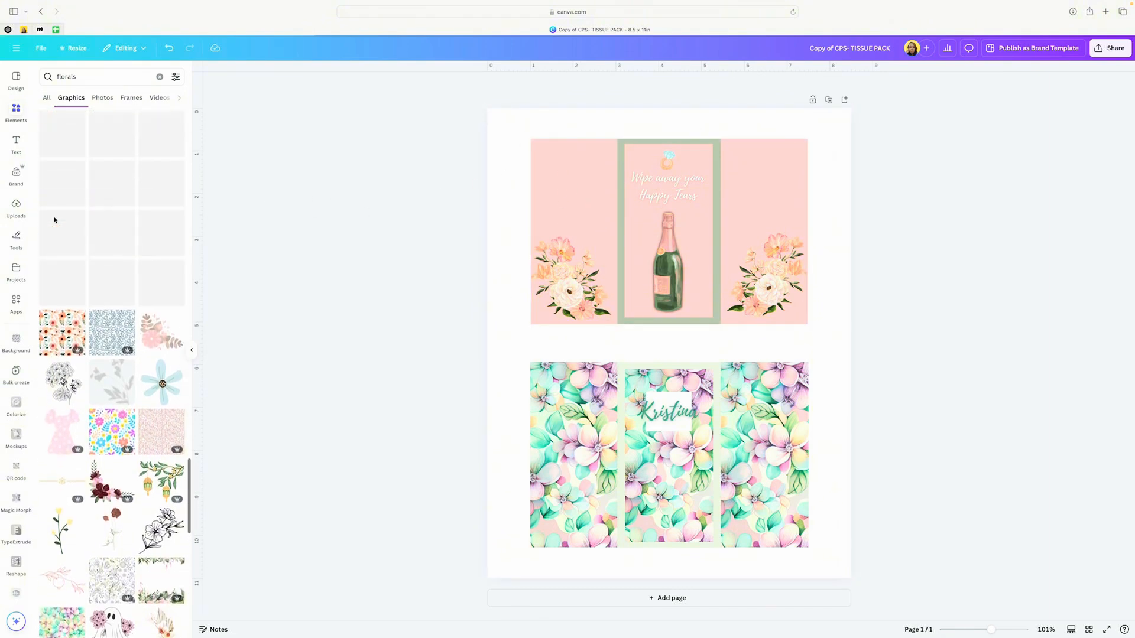
scroll(55, 220, "up", 5)
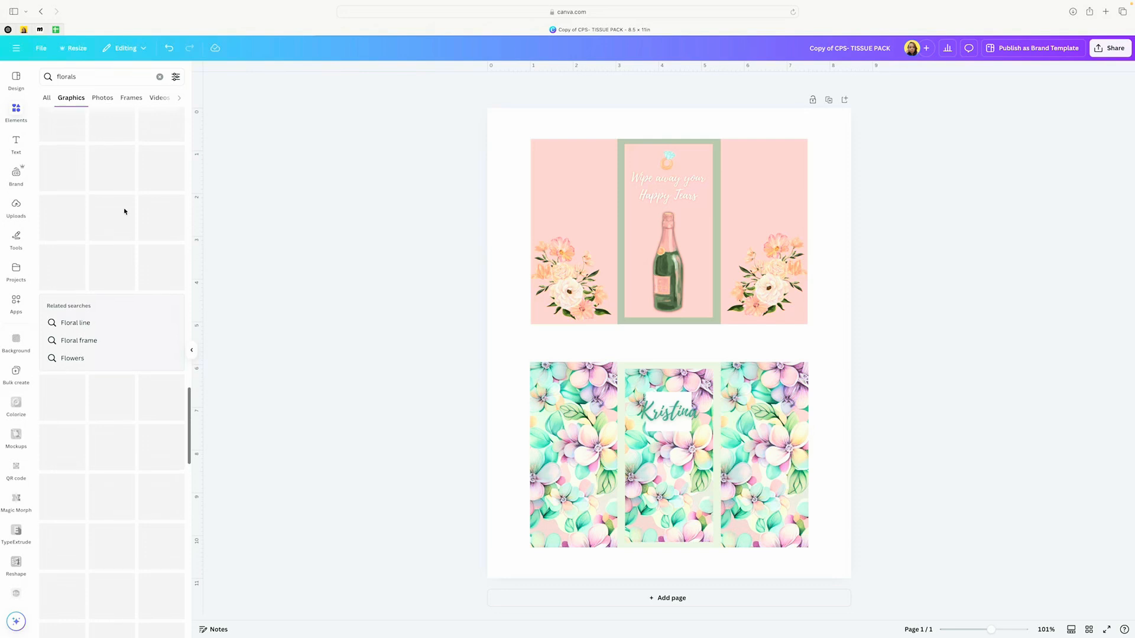
left_click(571, 283)
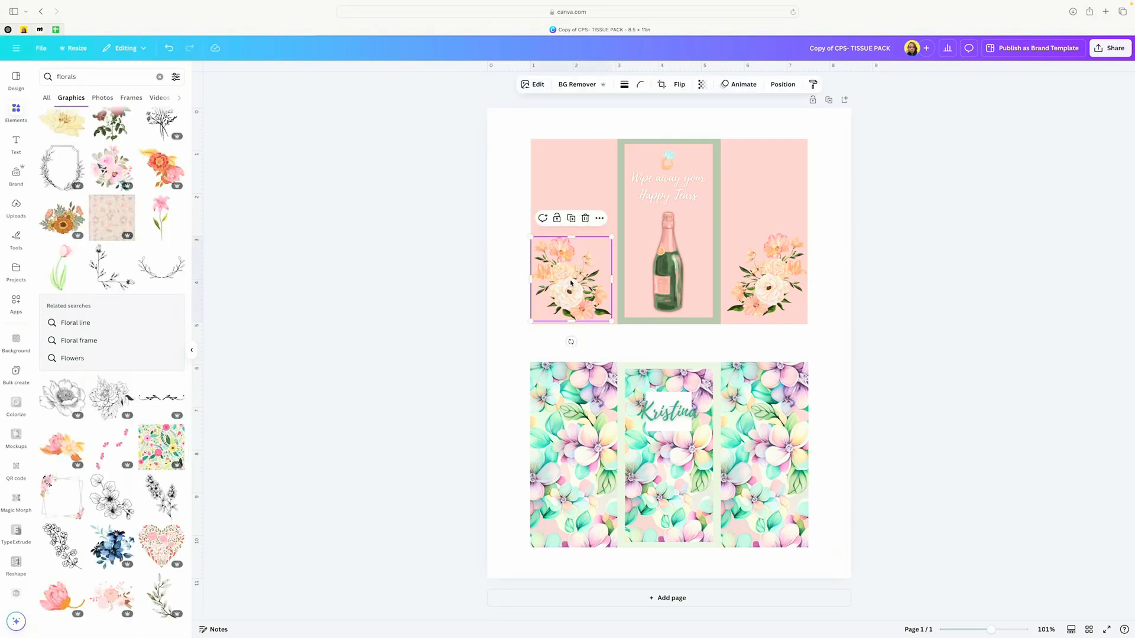
left_click_drag(571, 342, 515, 310)
left_click_drag(575, 281, 575, 183)
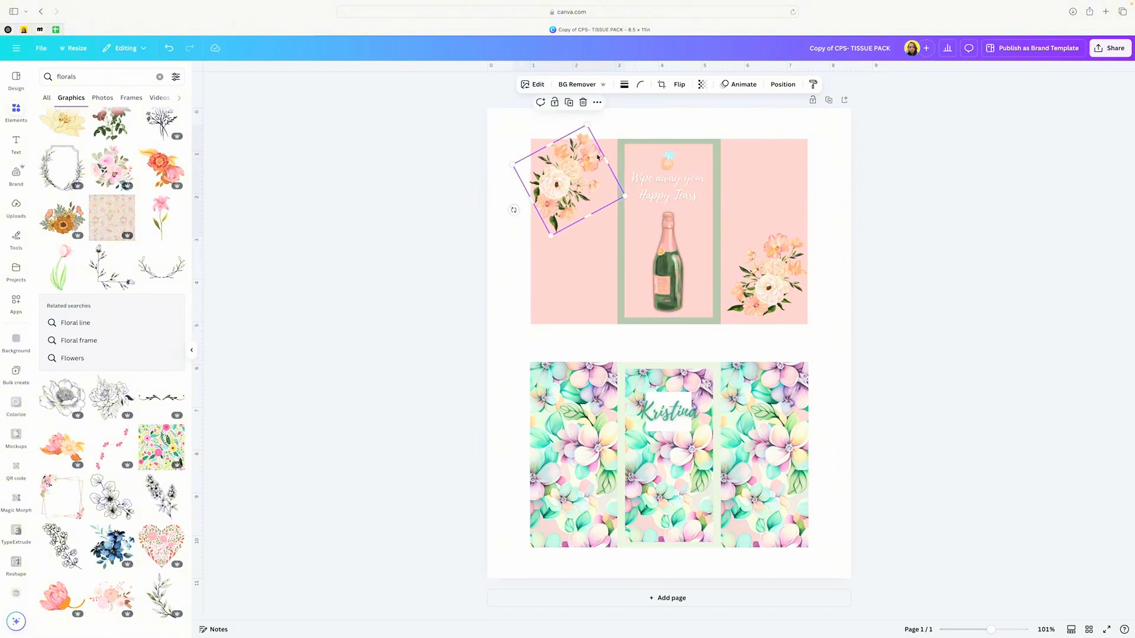
left_click_drag(514, 210, 506, 180)
left_click_drag(577, 165, 579, 166)
Step: Replace the upper design's right bouquet with a mirrored duplicate of the left one, placed in the right panel's upper outer corner
left_click(770, 276)
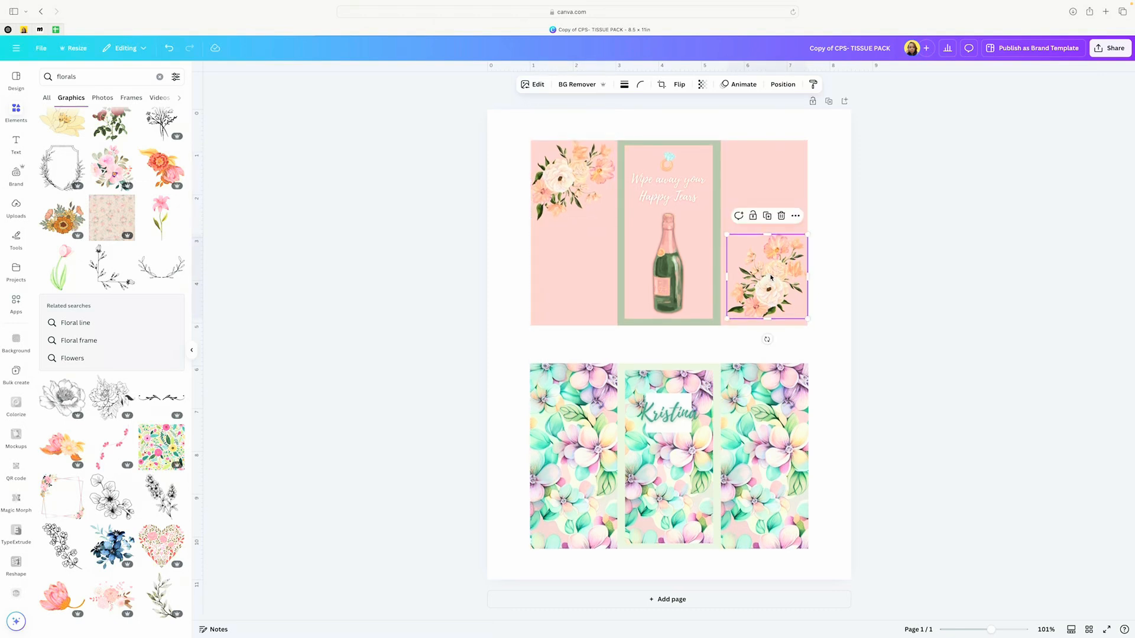
left_click_drag(770, 277, 575, 181)
left_click(579, 128)
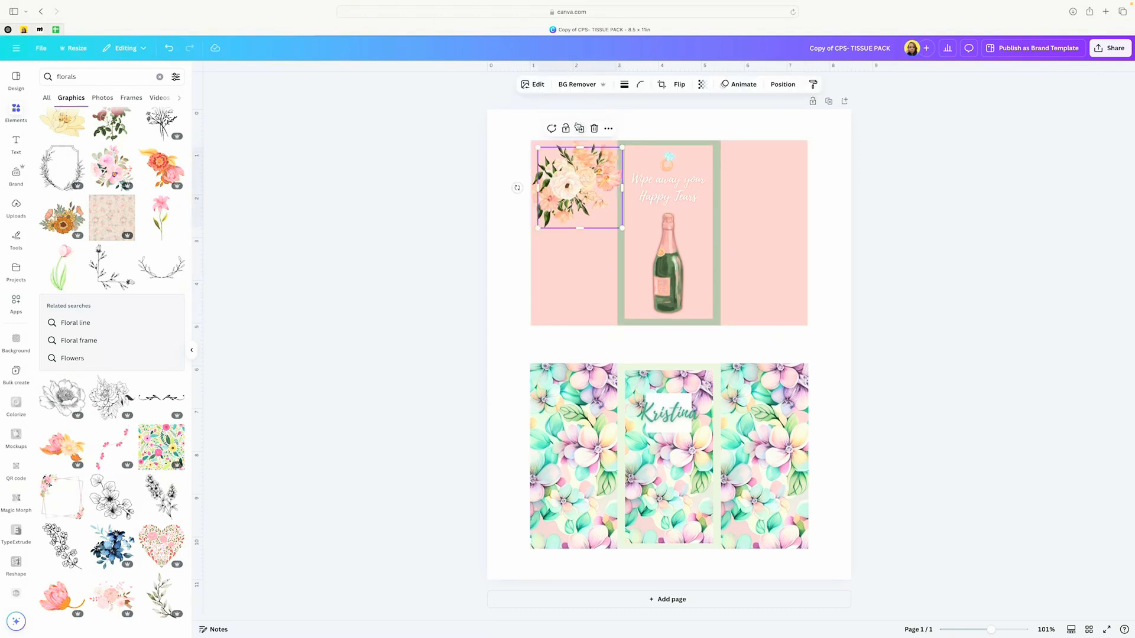
left_click(679, 85)
left_click(684, 108)
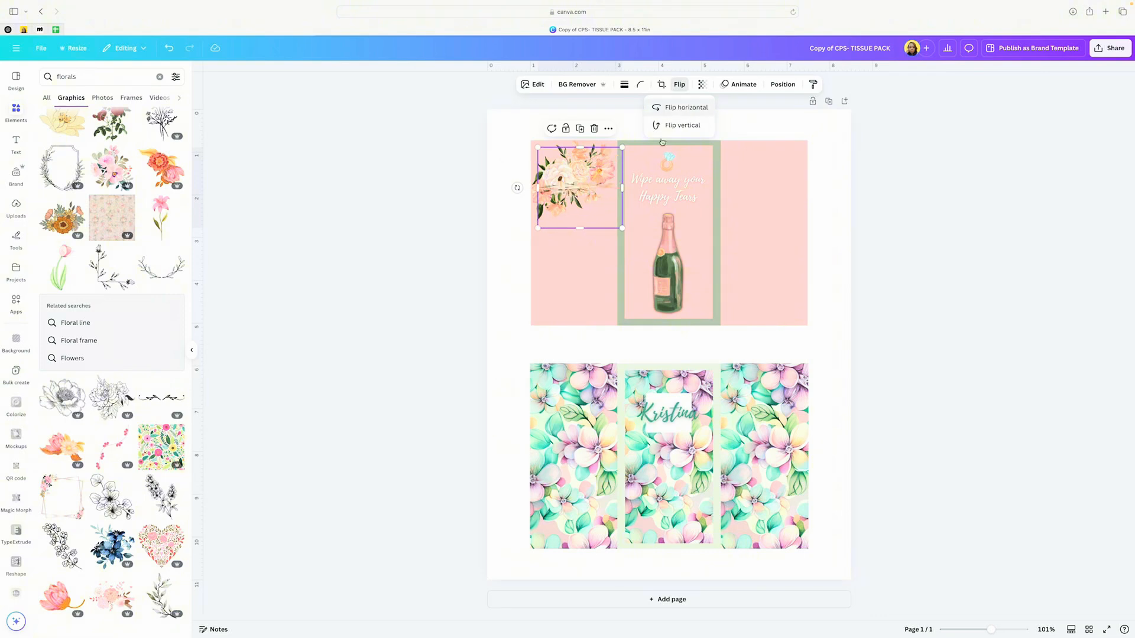
left_click(672, 111)
left_click(678, 125)
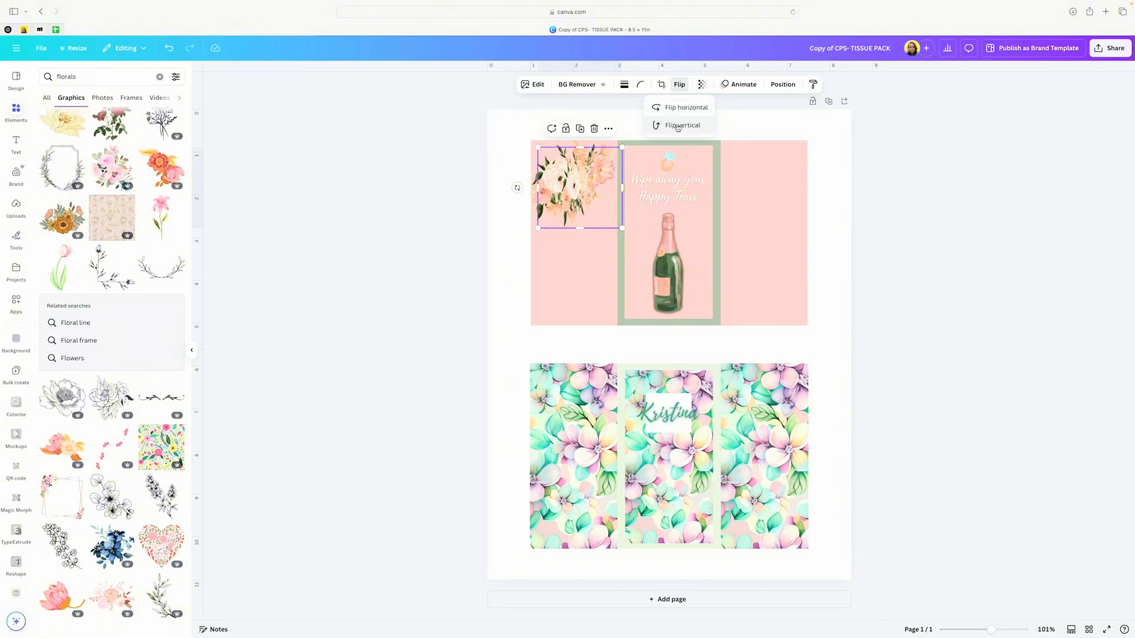
left_click_drag(580, 180, 766, 172)
Step: Search the elements for "bridal shower" and show all matching graphics
scroll(174, 198, "up", 10)
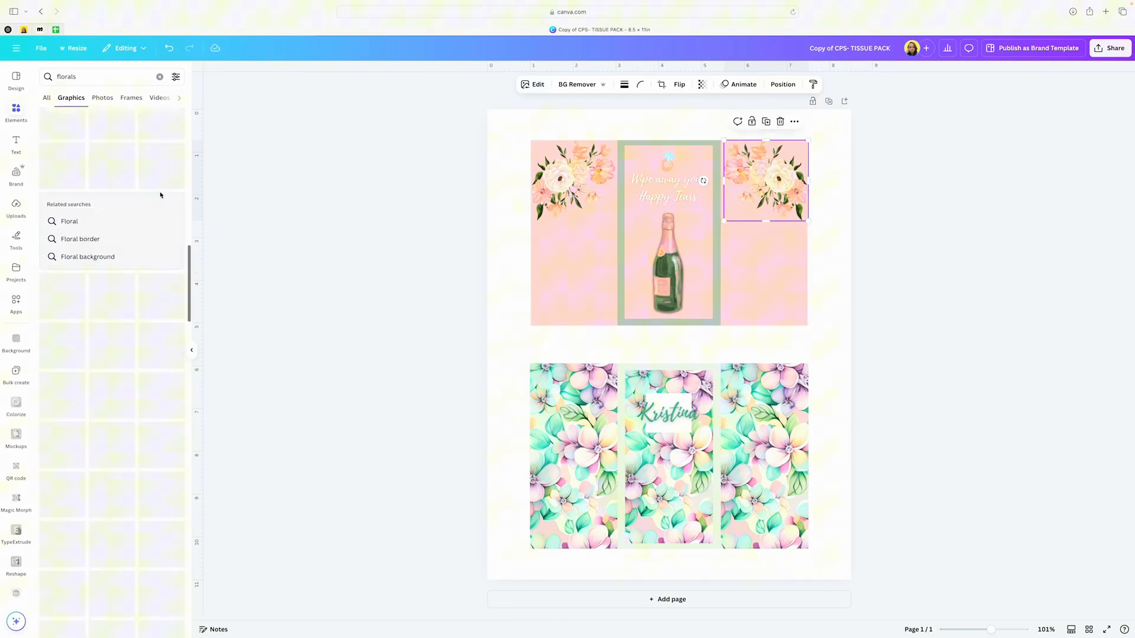
left_click(73, 76)
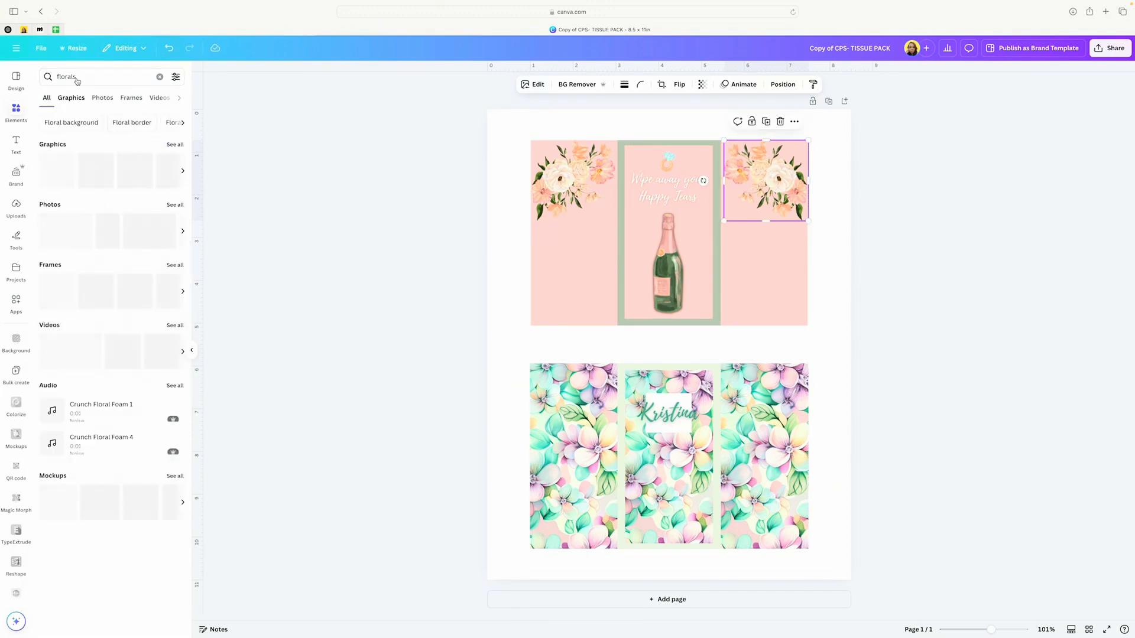
type("bridal")
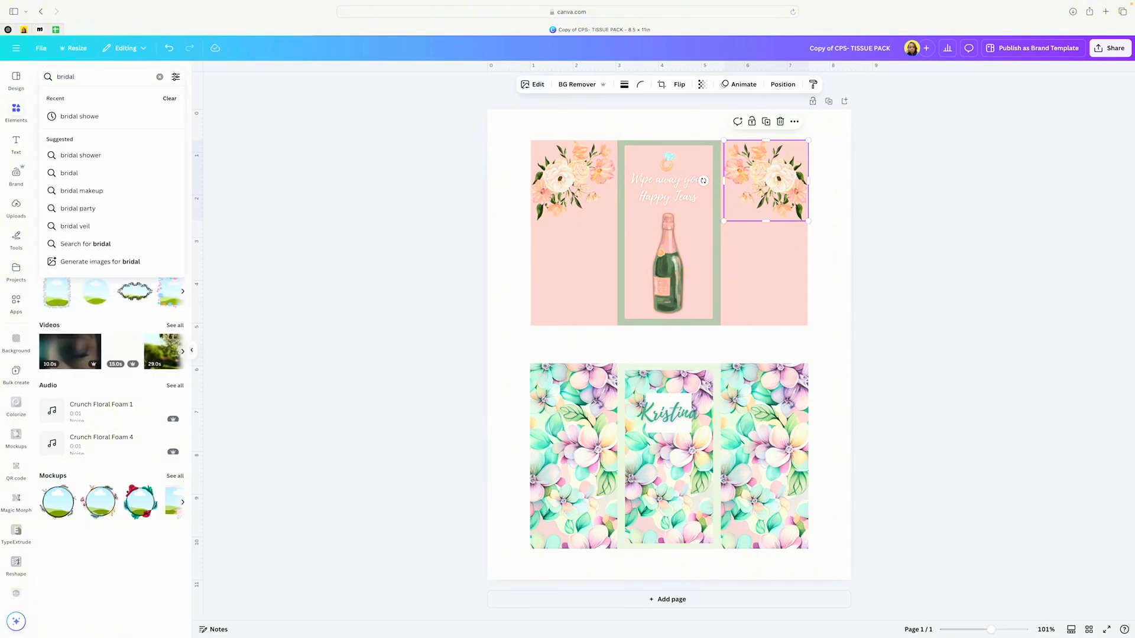
type(" shower")
key("Return")
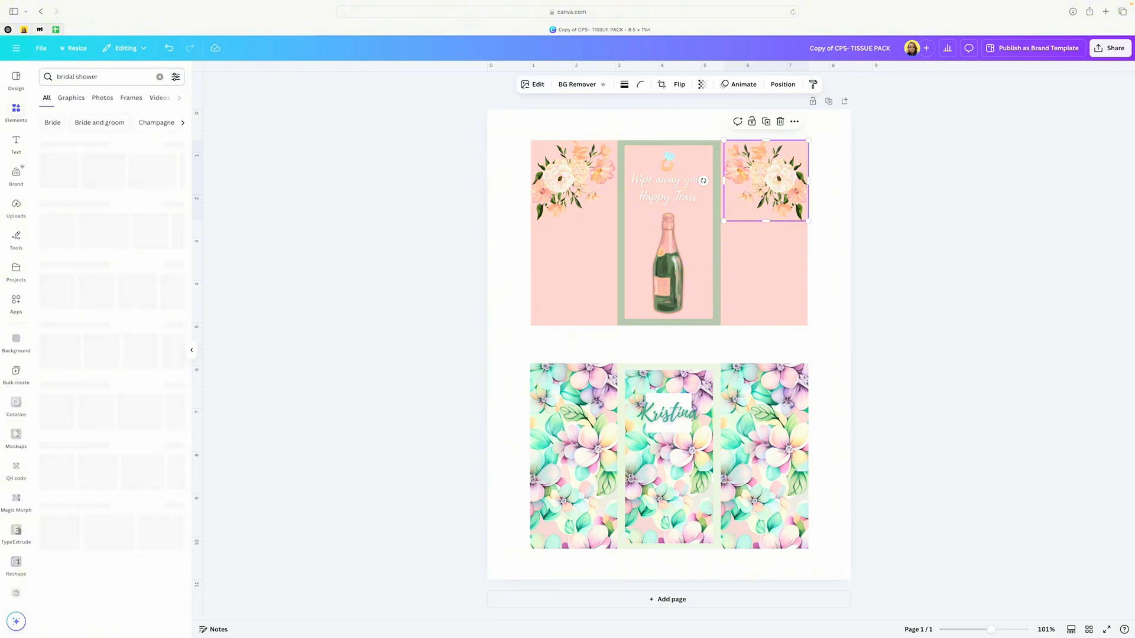
left_click(171, 146)
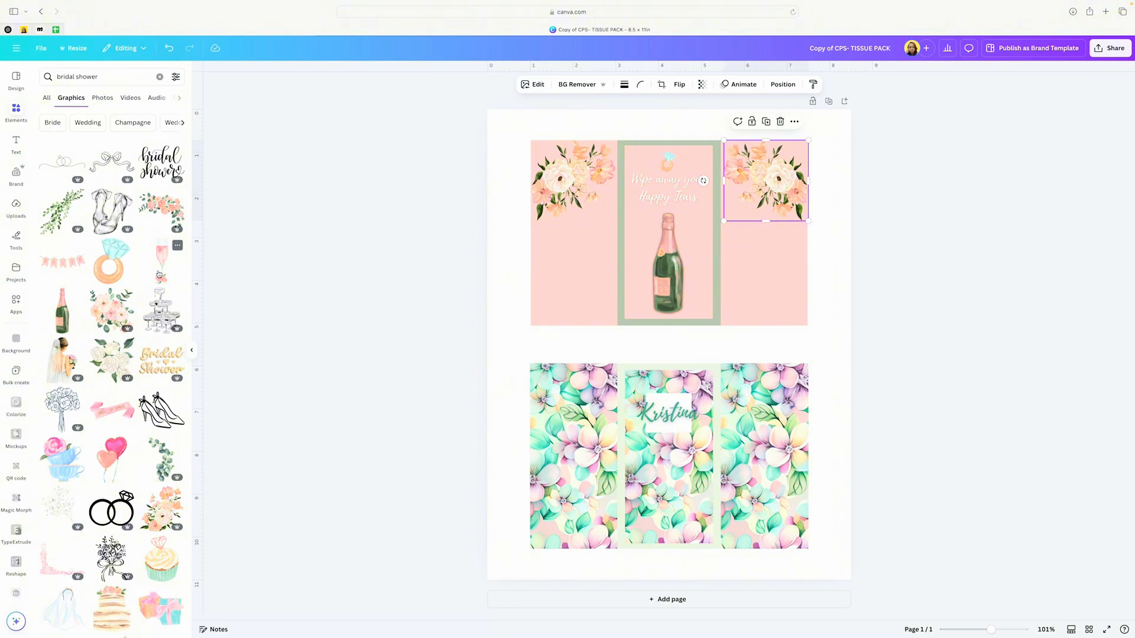
Step: Add the striped cake with pink roses, shrink it and place it in the lower outer corner of the upper design's left panel
scroll(155, 274, "down", 3)
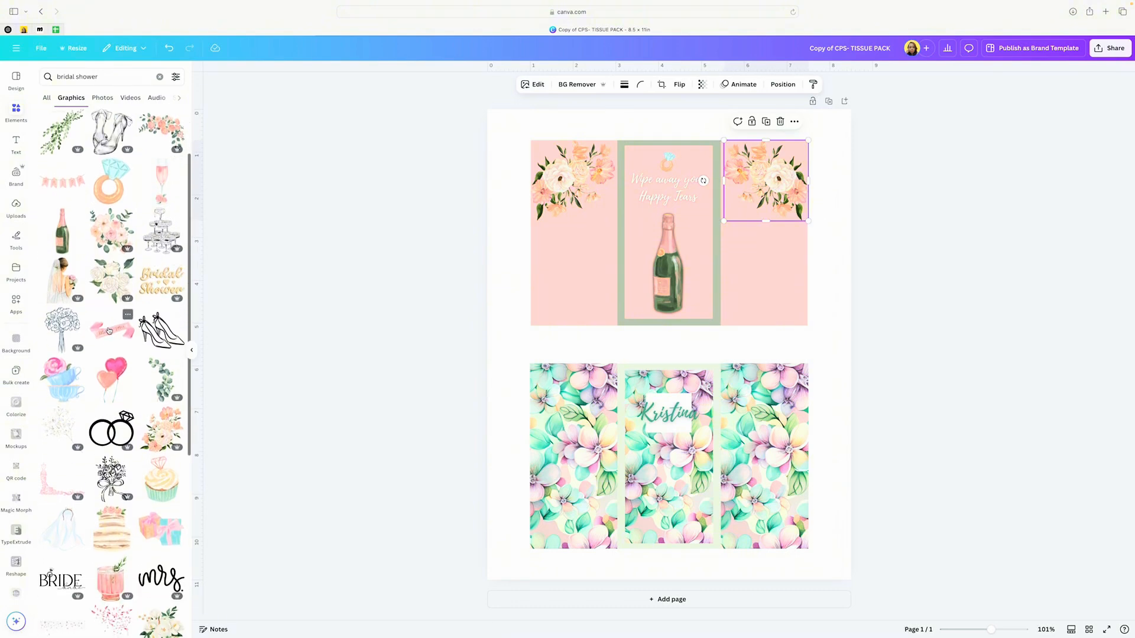
left_click(108, 329)
key("Delete")
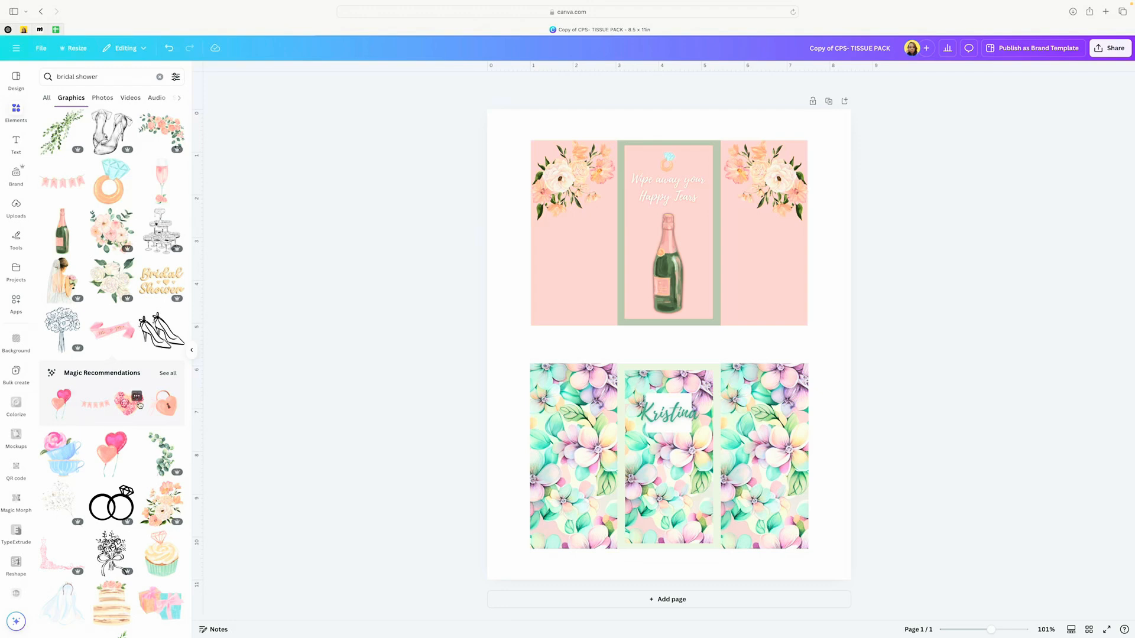
scroll(120, 412, "down", 4)
left_click(120, 412)
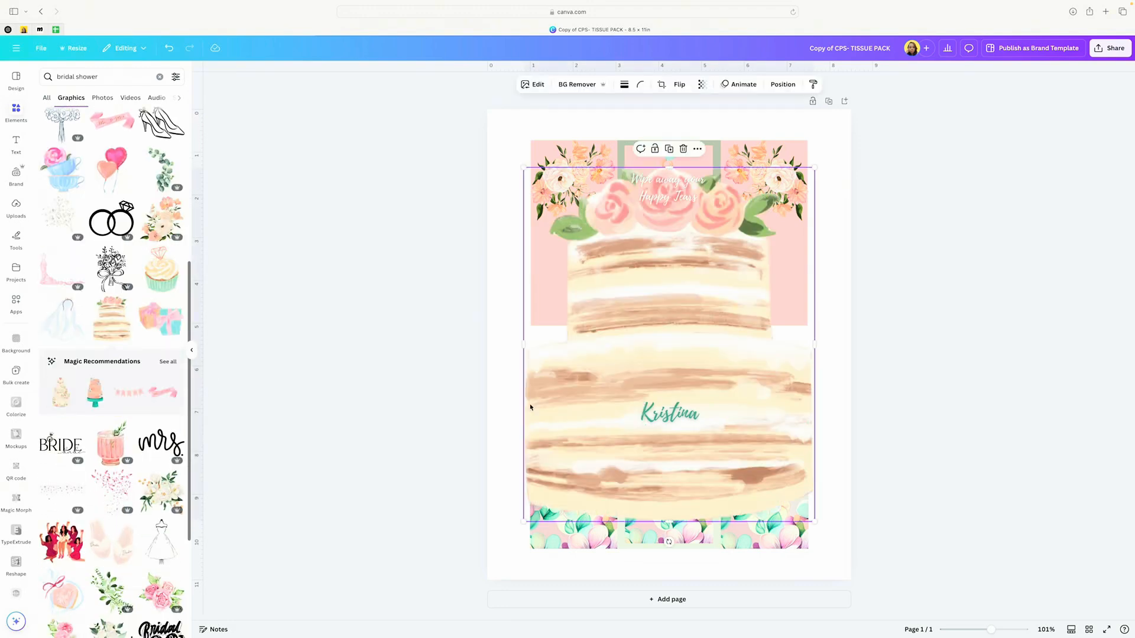
left_click_drag(815, 524, 557, 303)
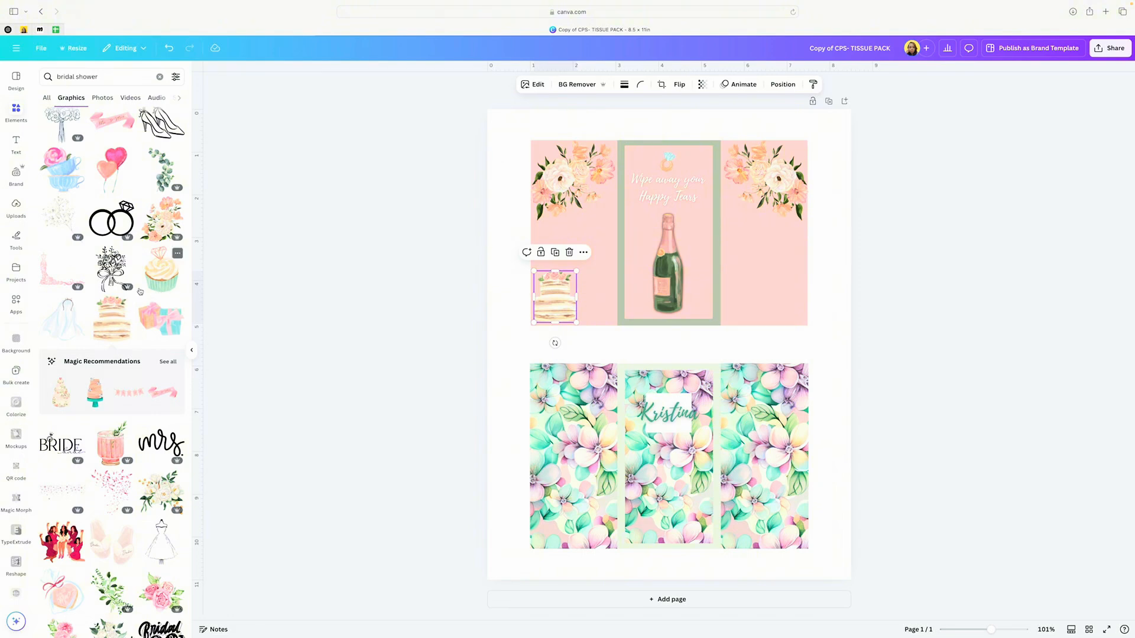
Step: Add the peach and blue gift boxes graphic, scaled down, in the lower outer corner of the upper design's right panel
scroll(140, 292, "down", 2)
left_click(161, 300)
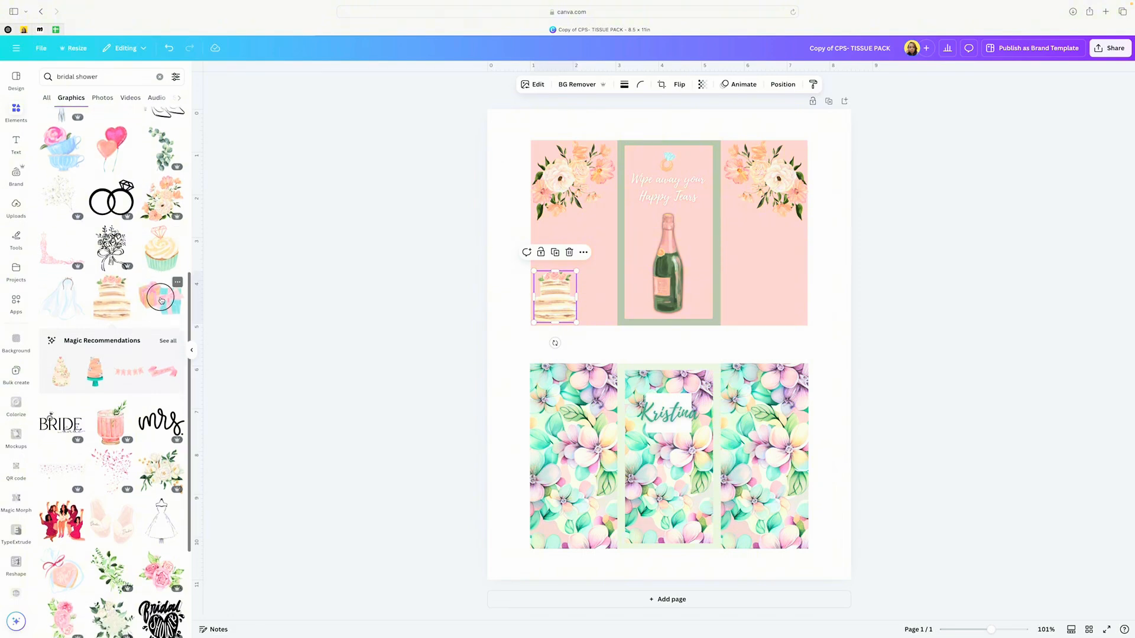
left_click_drag(815, 451, 768, 286)
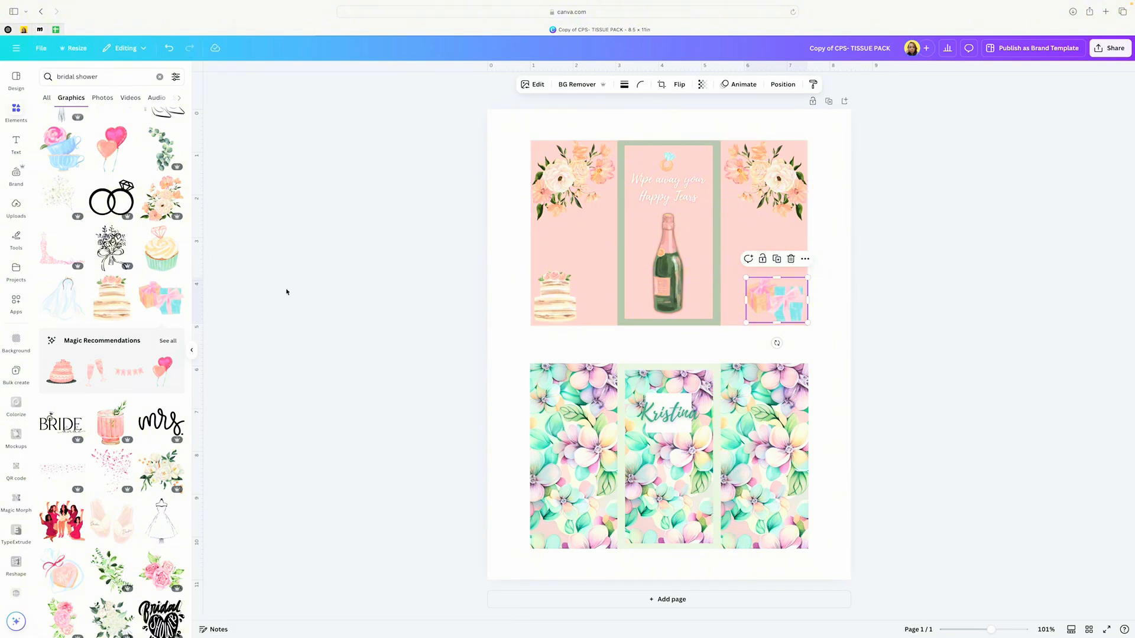
Step: Add the green leafy branch graphic, shrink it and place it above the cake in the upper design's left panel
scroll(61, 258, "up", 5)
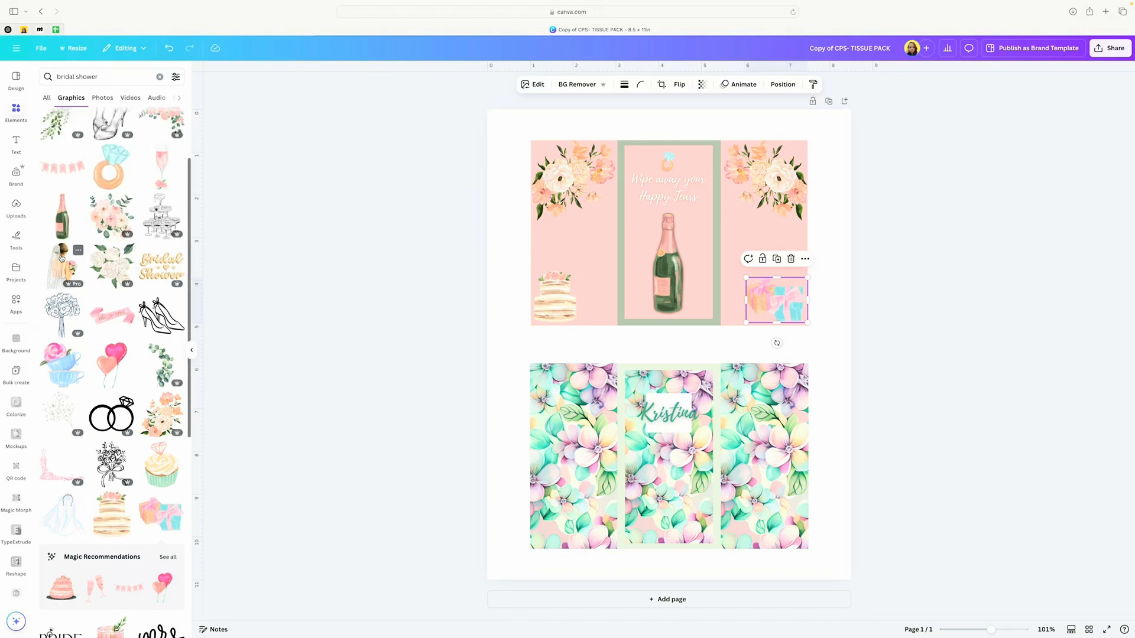
scroll(62, 258, "up", 2)
scroll(61, 258, "down", 5)
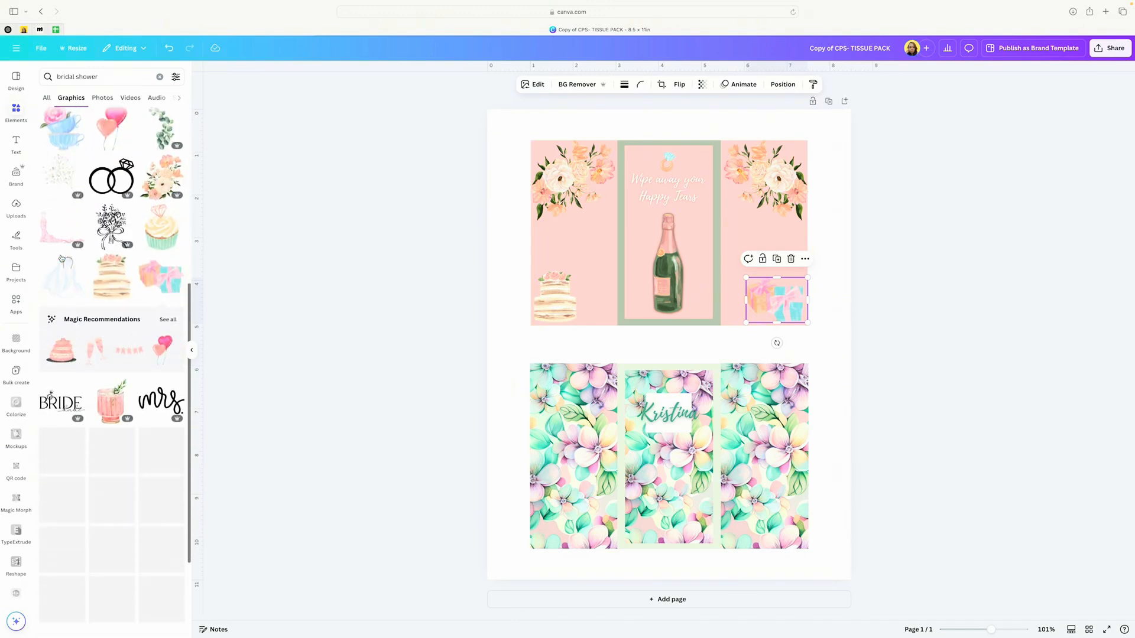
scroll(62, 258, "up", 6)
left_click(65, 209)
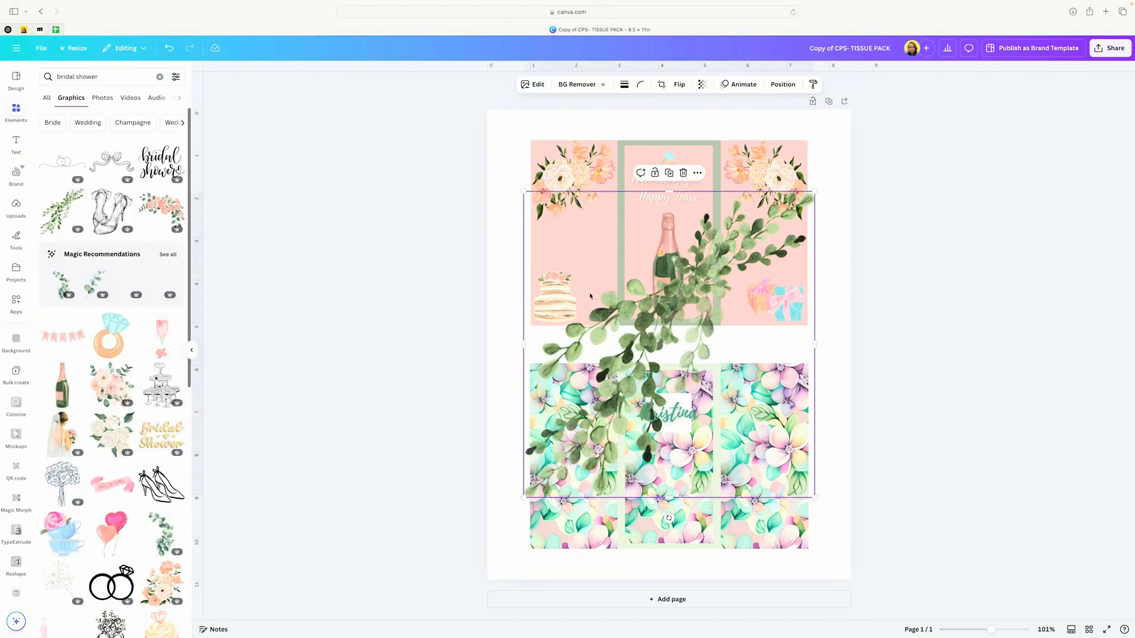
left_click_drag(813, 494, 553, 242)
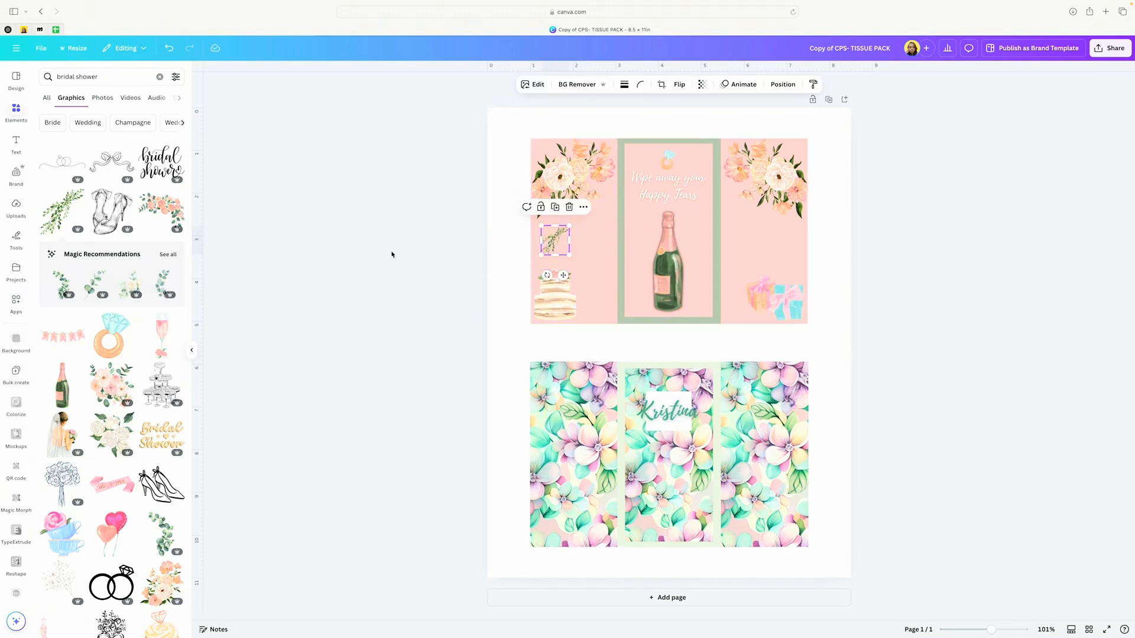
Step: Add the green-wrapped cupcake graphic, shrink it and place it above the gift boxes in the upper design's right panel
scroll(125, 294, "down", 10)
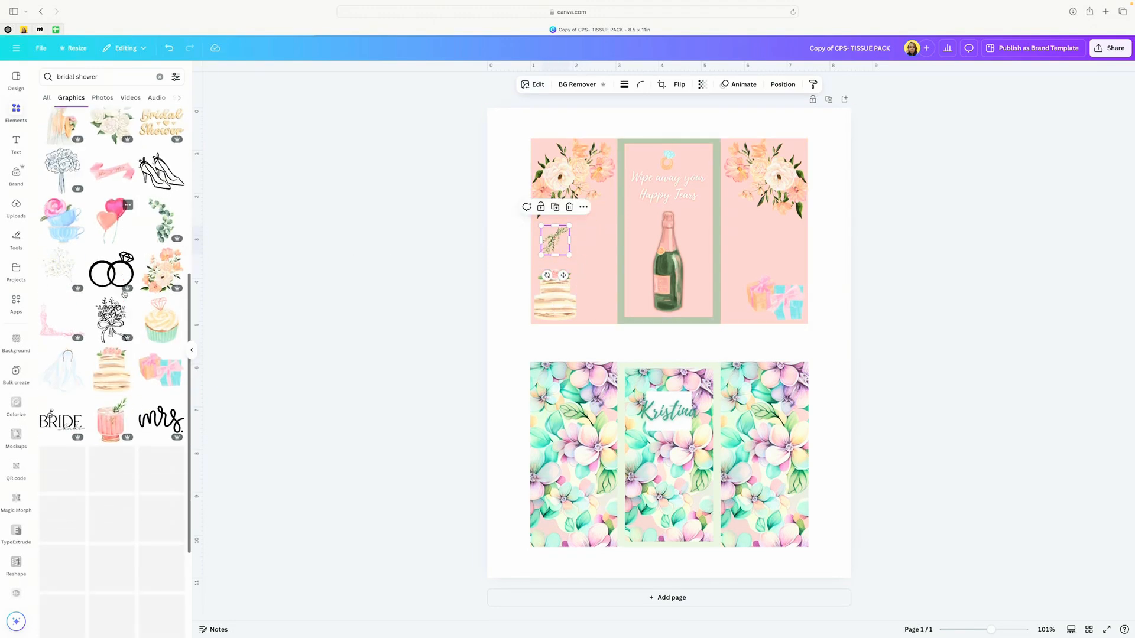
scroll(123, 294, "down", 1)
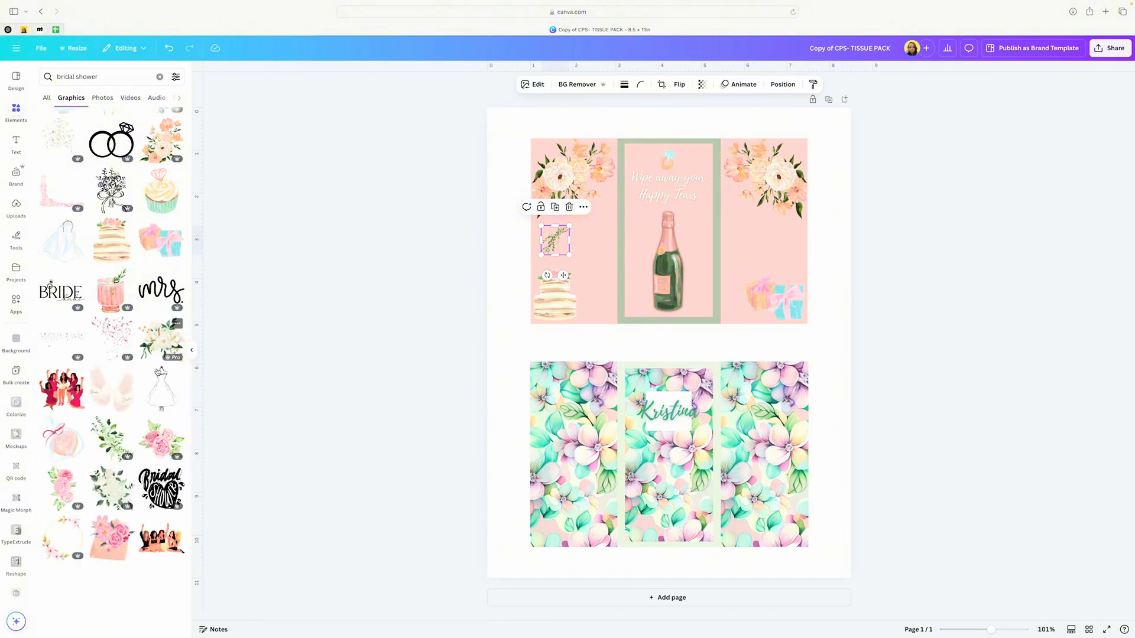
left_click(163, 195)
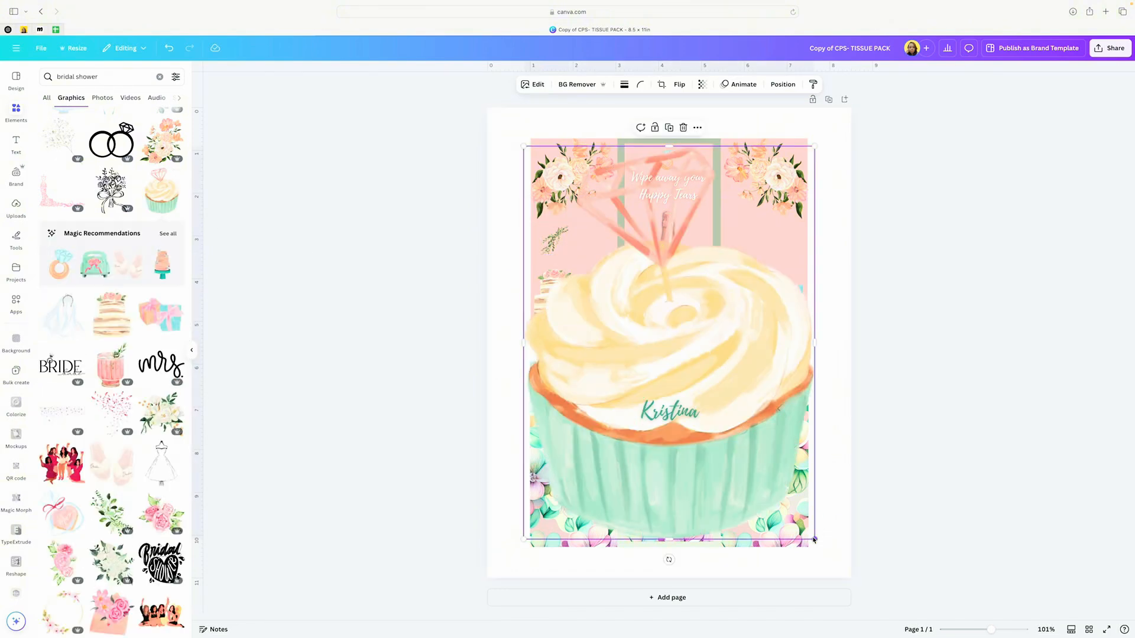
left_click_drag(814, 538, 780, 253)
left_click(880, 307)
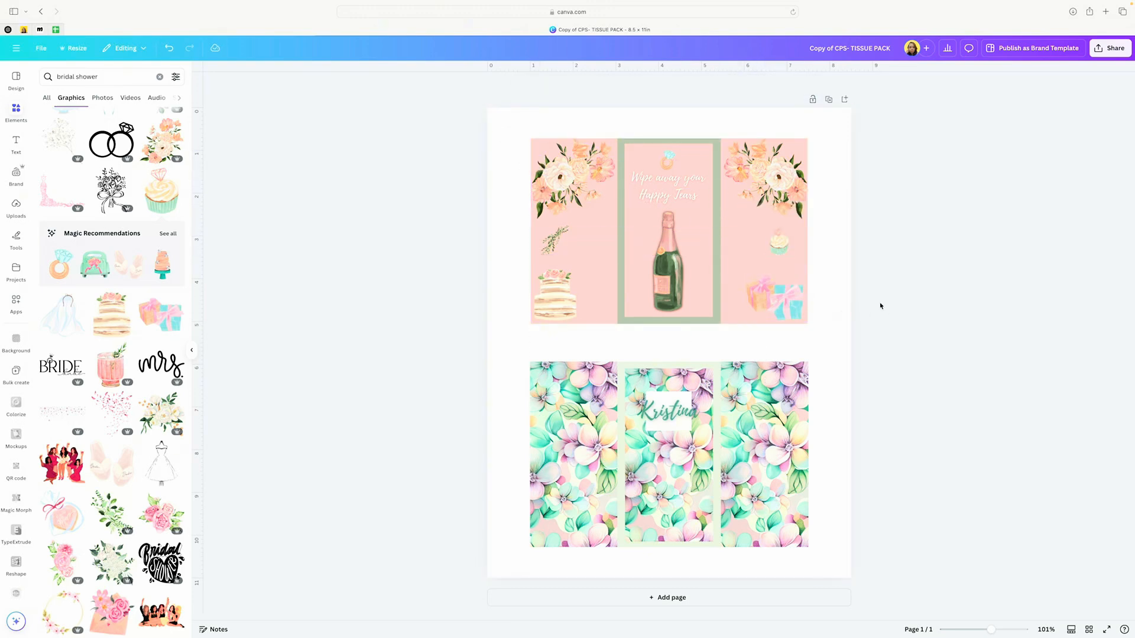
left_click(779, 245)
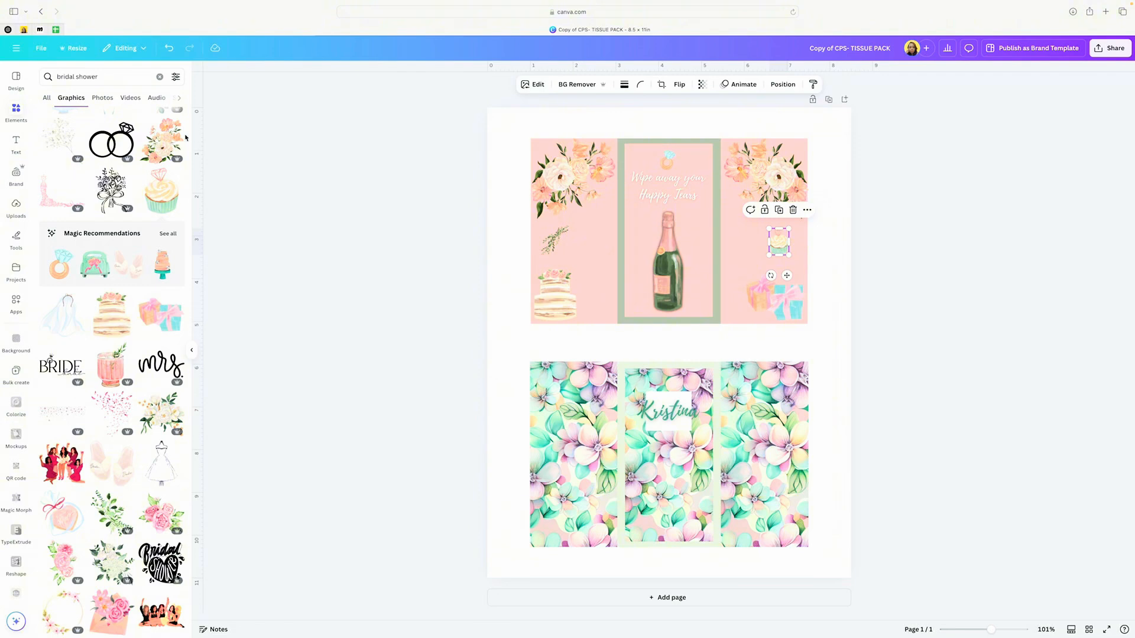
Step: Search the elements for "barcode" and nudge the cupcake slightly inward in the upper design's right panel
type("barcod")
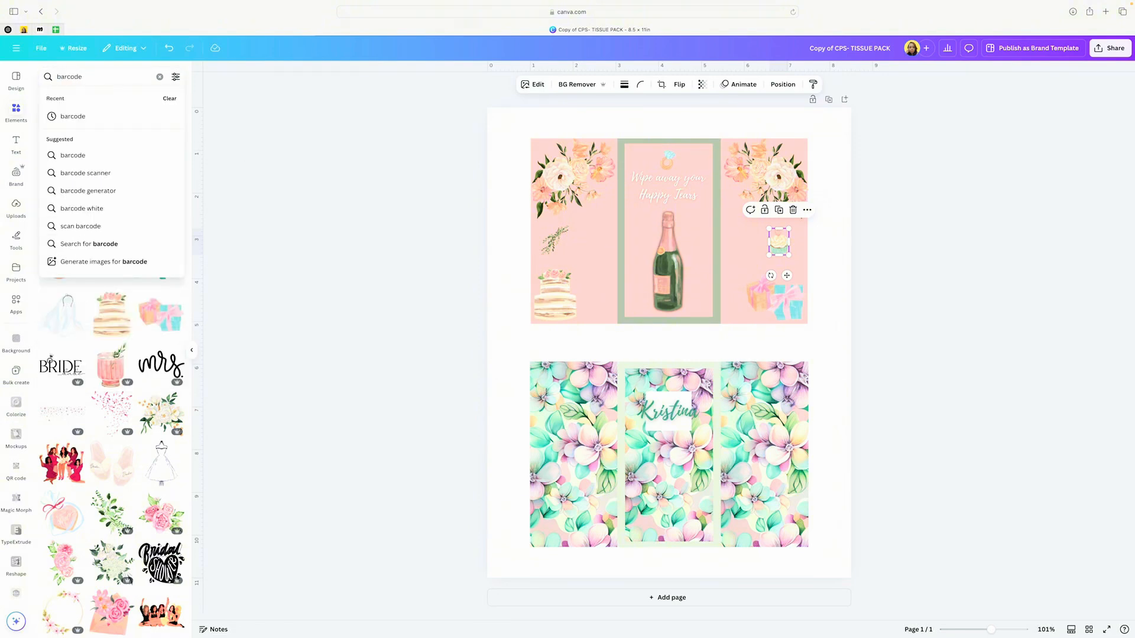
type("e")
key("Return")
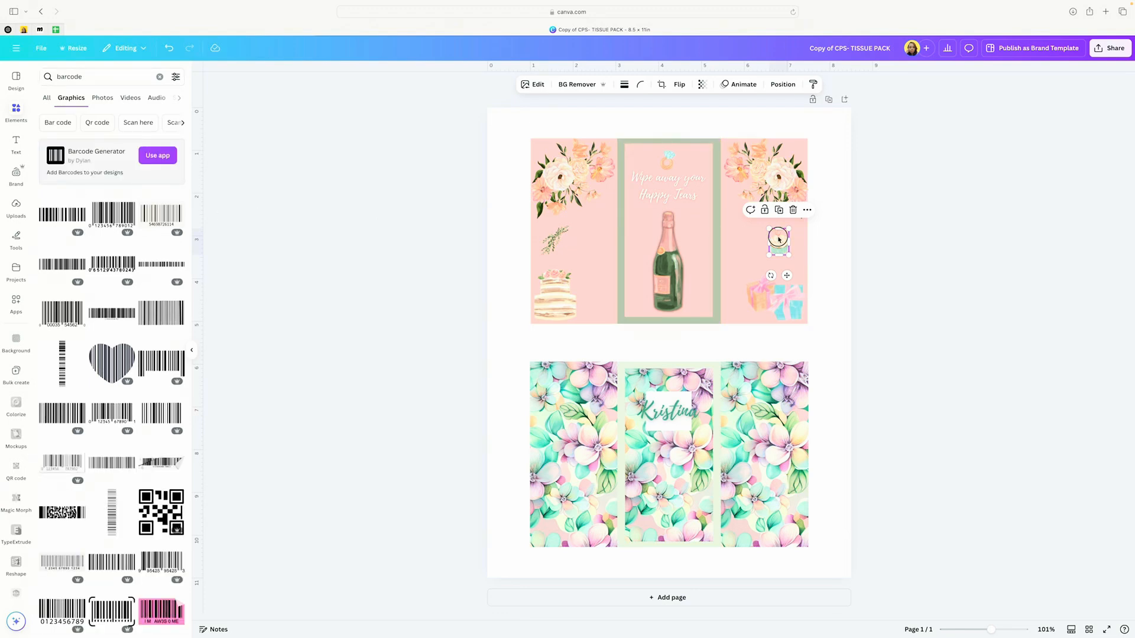
left_click_drag(780, 238, 776, 240)
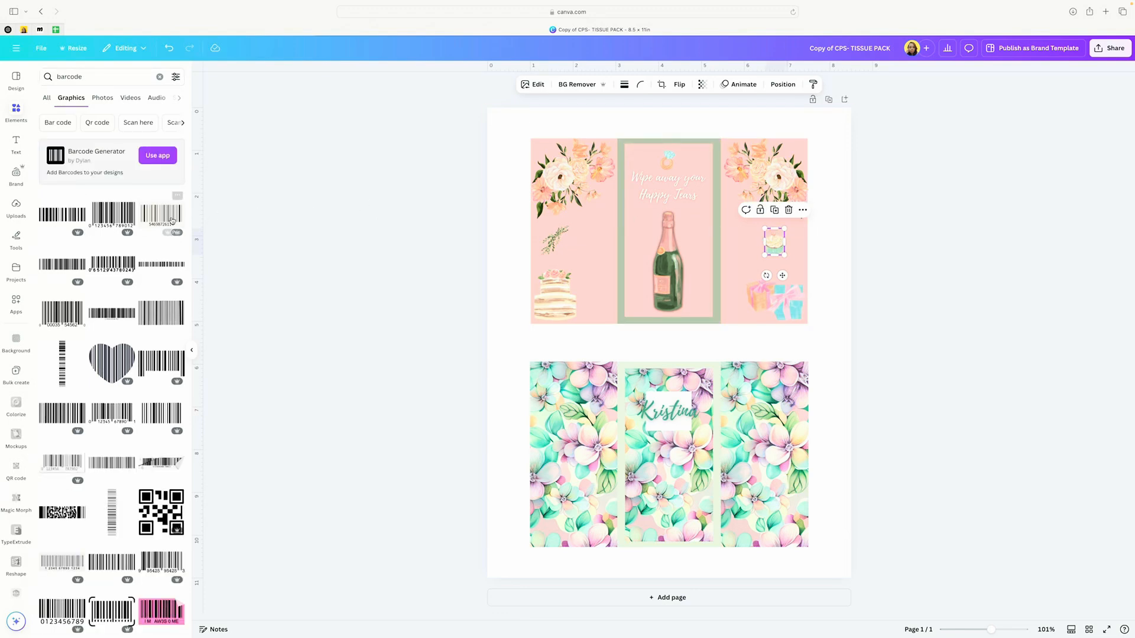
left_click(114, 218)
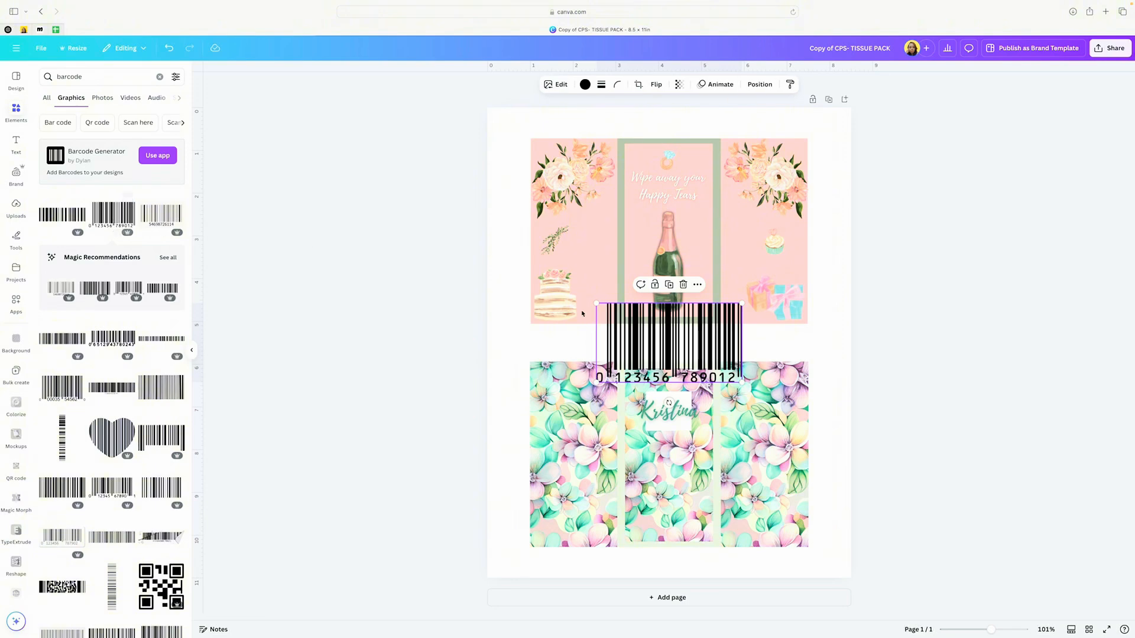
left_click_drag(635, 342, 680, 279)
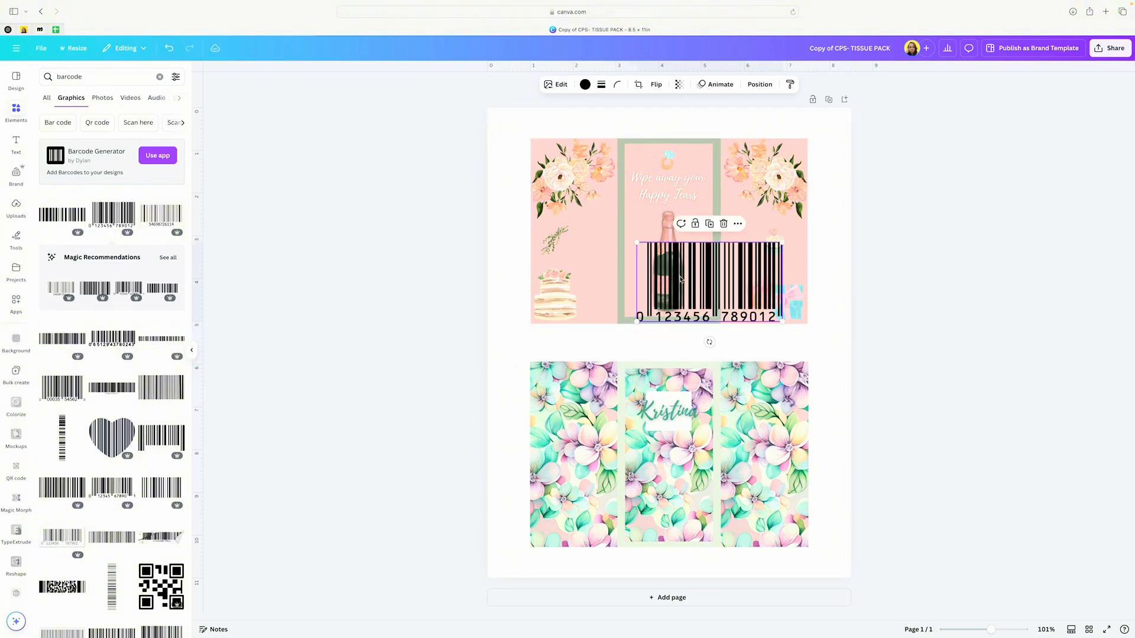
key("Delete")
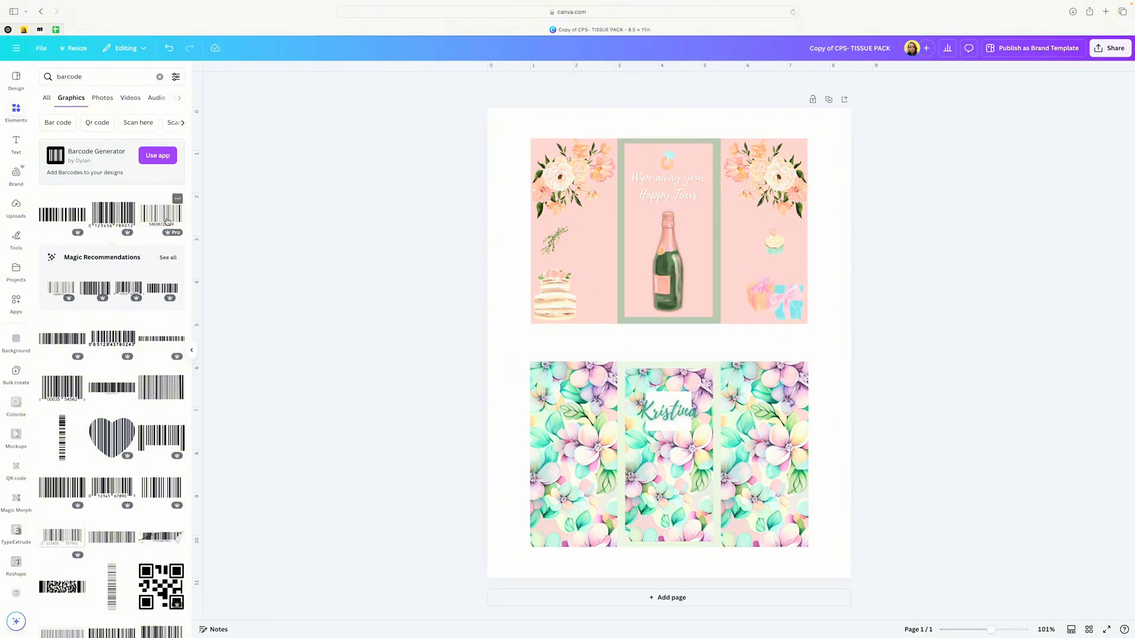
scroll(160, 256, "down", 5)
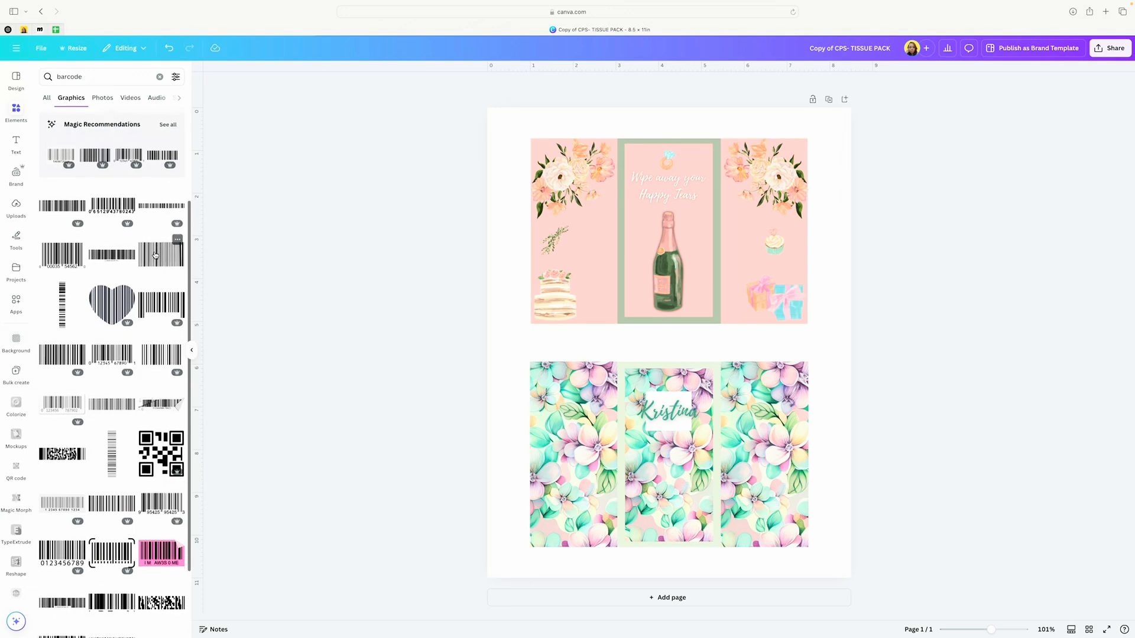
left_click(65, 310)
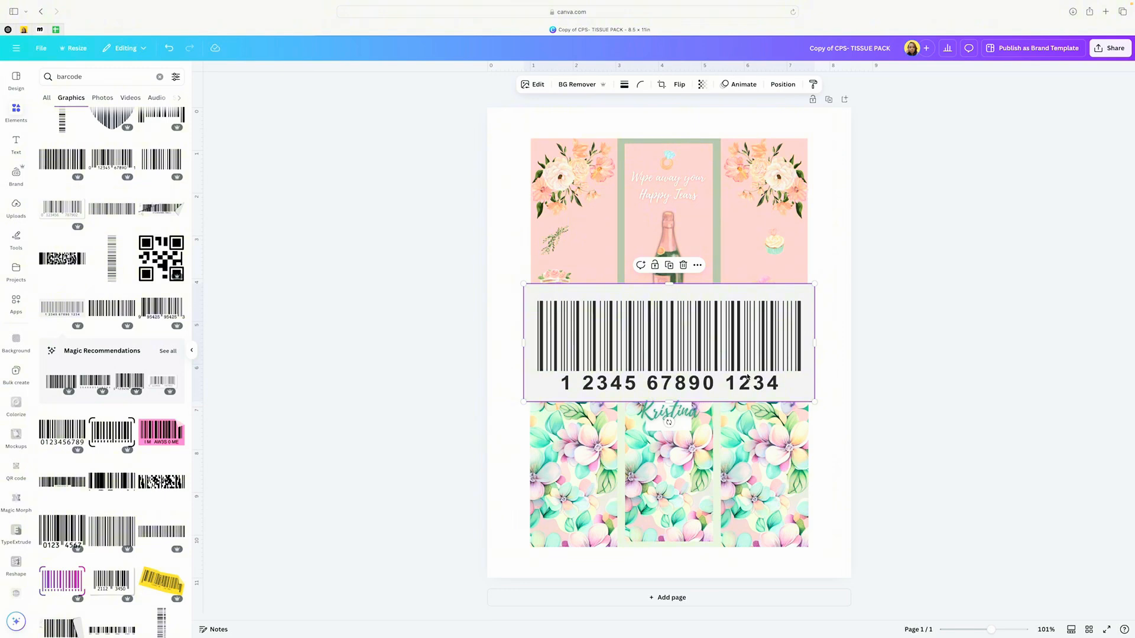
key("Delete")
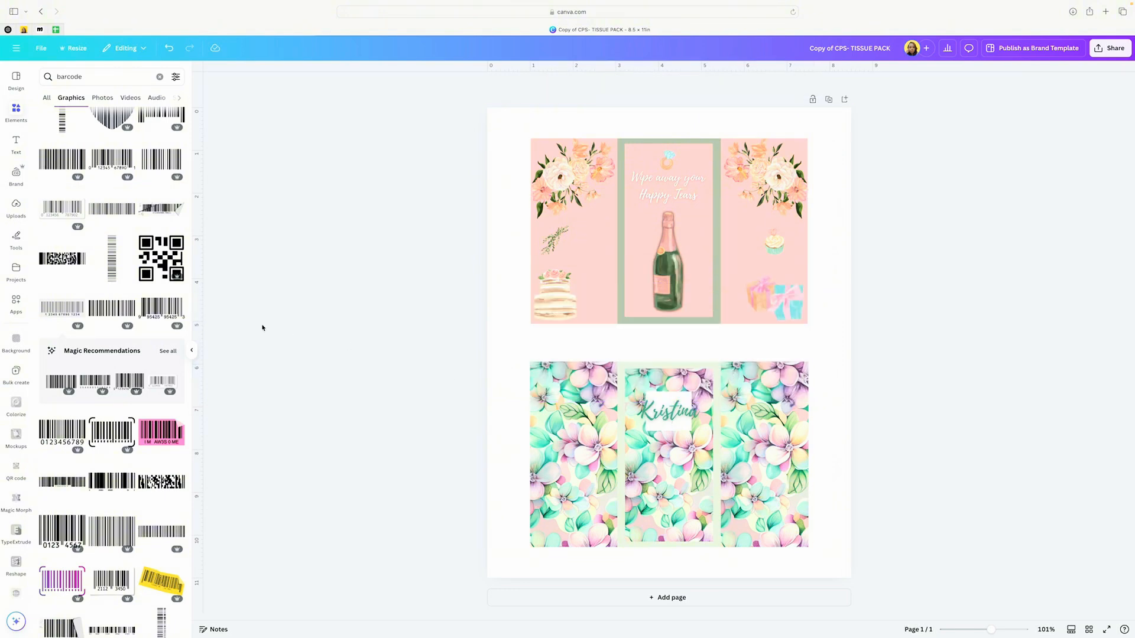
Step: Add the plain barcode without digits, discard the numbered one, and place the barcode, shrunk, above the cake in the upper design's left panel
left_click(165, 311)
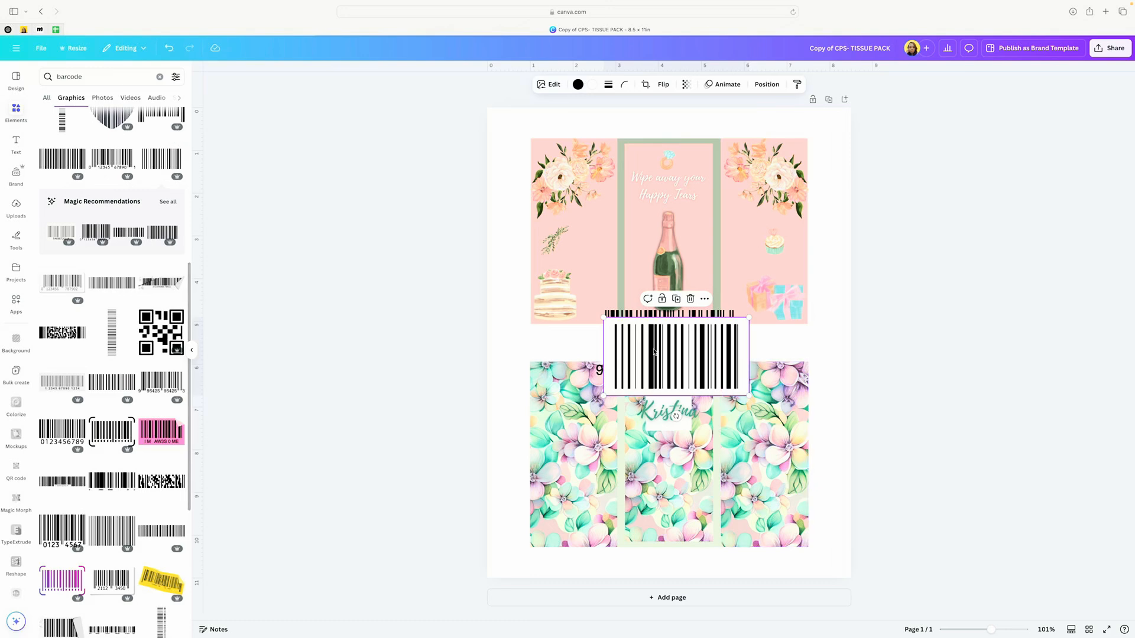
left_click_drag(165, 160, 715, 254)
left_click(687, 339)
key("Delete")
left_click(750, 278)
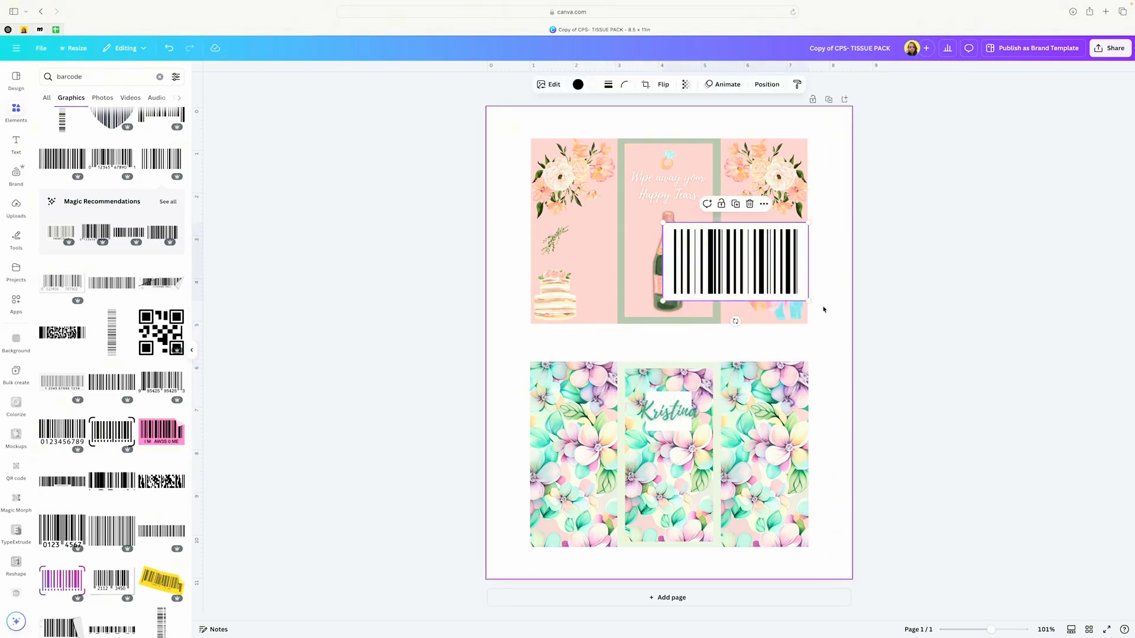
left_click_drag(808, 302, 561, 242)
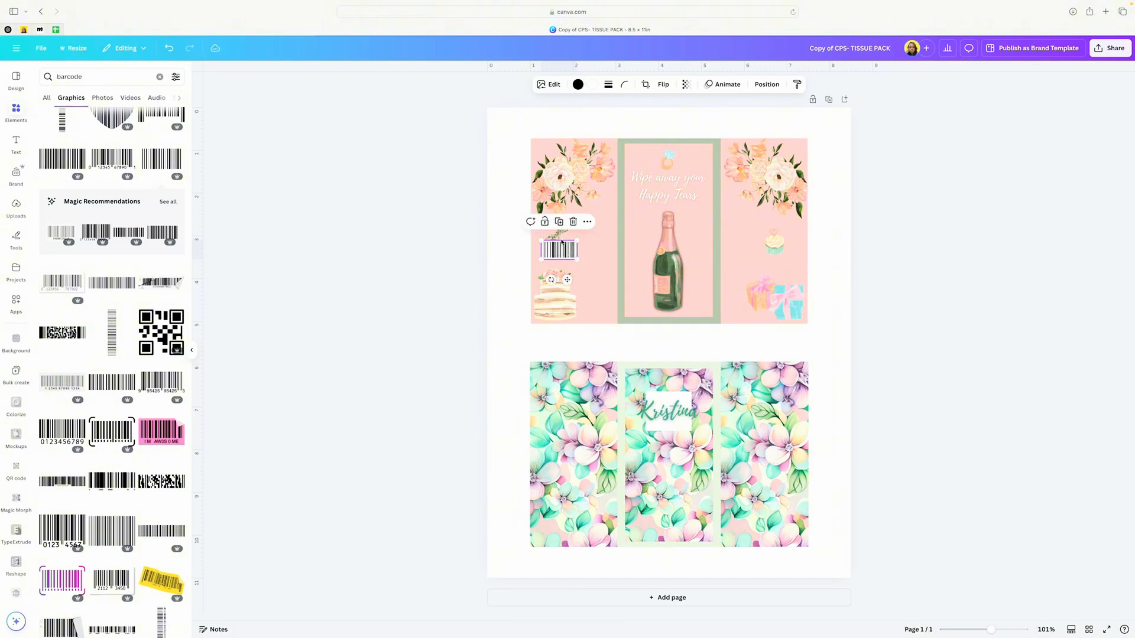
Step: Bring the leafy branch in front of the barcode, rotate it along the barcode's upper edge, and nudge the barcode to line up
left_click(557, 235)
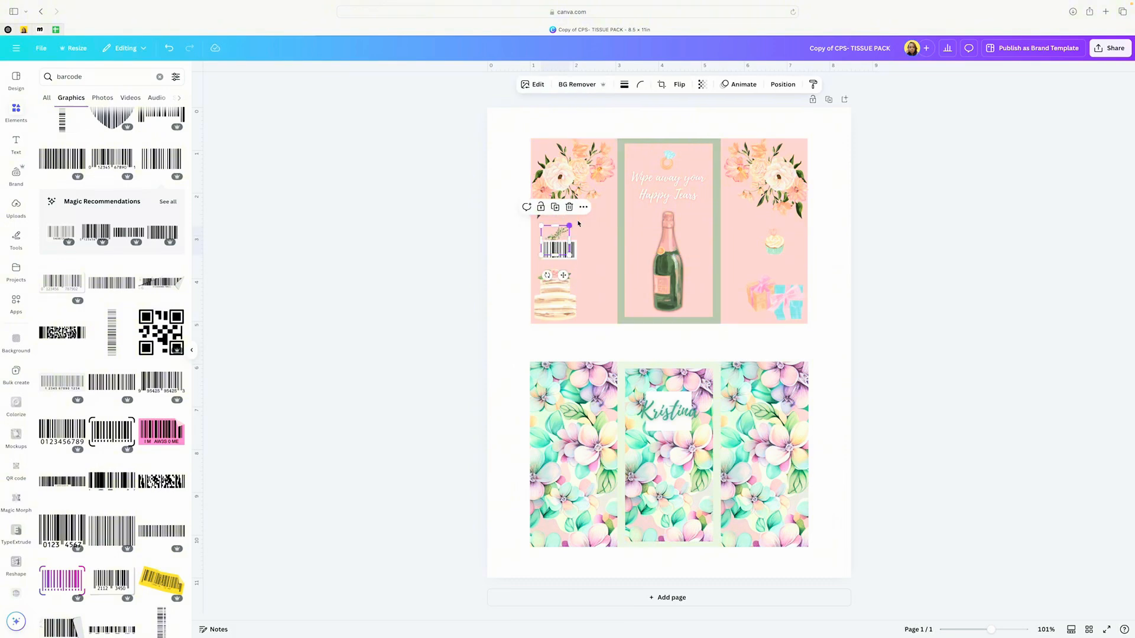
left_click(783, 84)
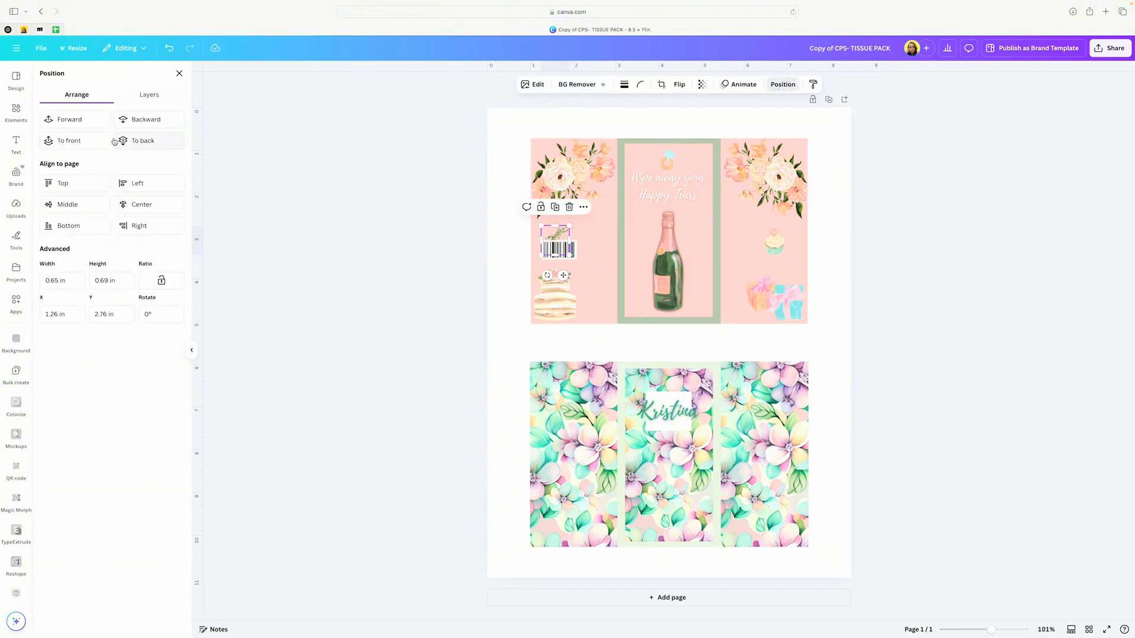
left_click(86, 143)
left_click_drag(549, 278, 562, 236)
left_click(397, 245)
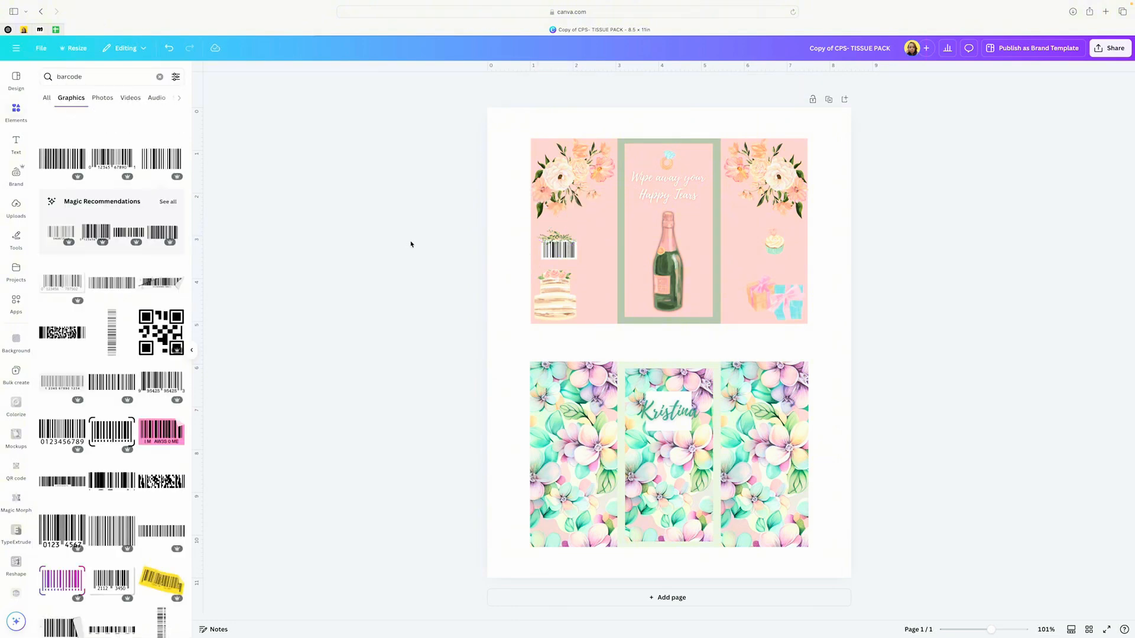
left_click(571, 258)
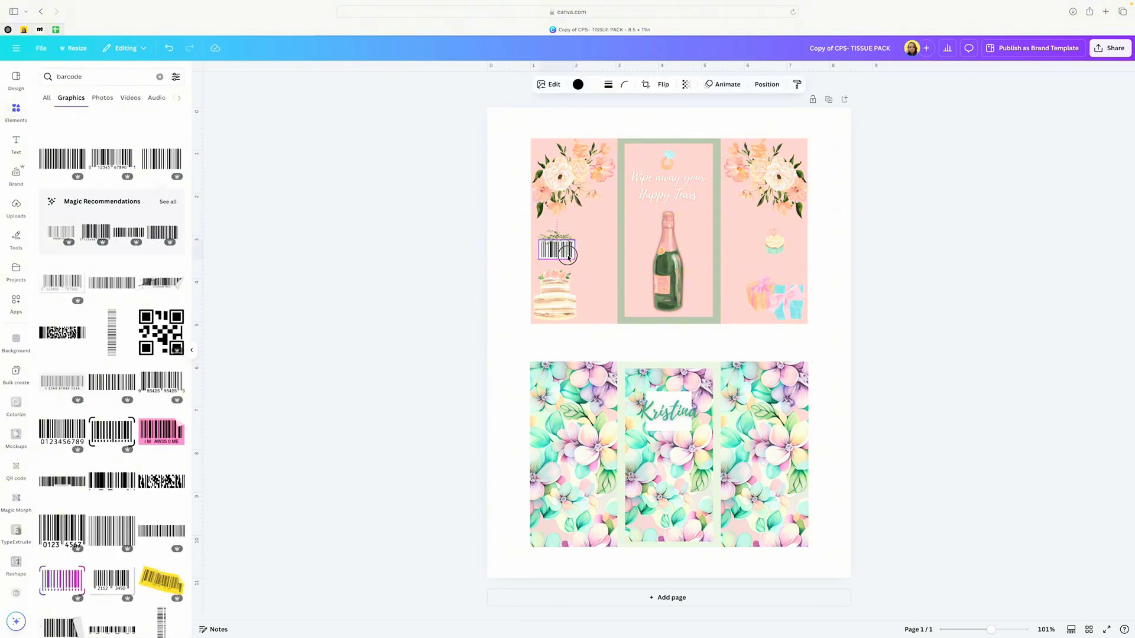
left_click(557, 241)
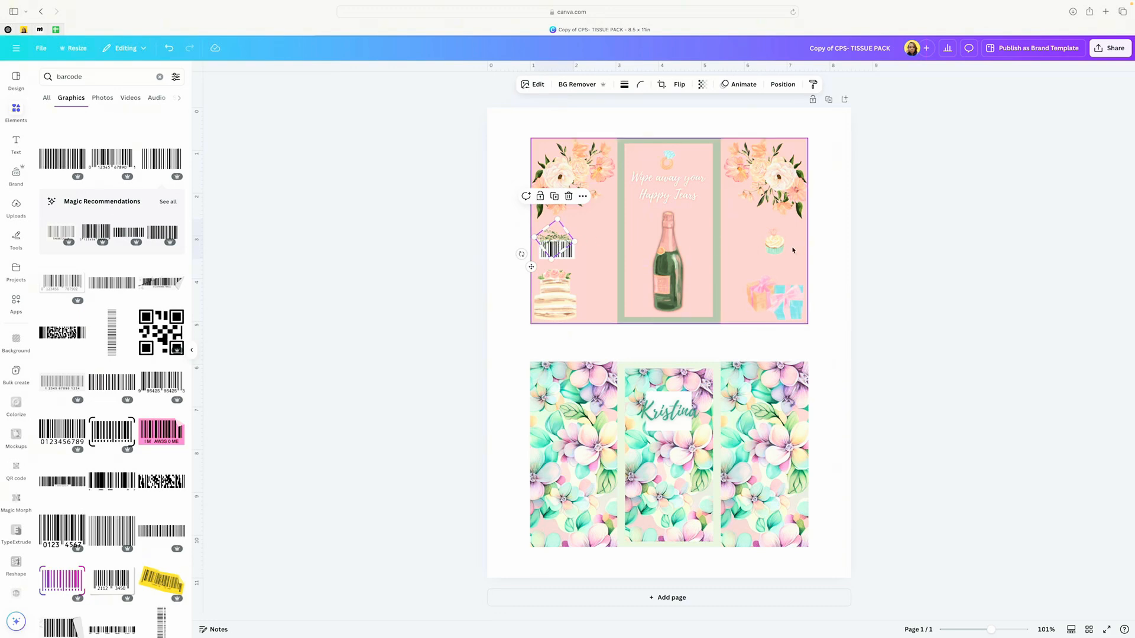
Step: Delete the cupcake and place a duplicate of the "Wipe away your Happy Tears" text in its spot in the right panel
left_click(774, 244)
key("Delete")
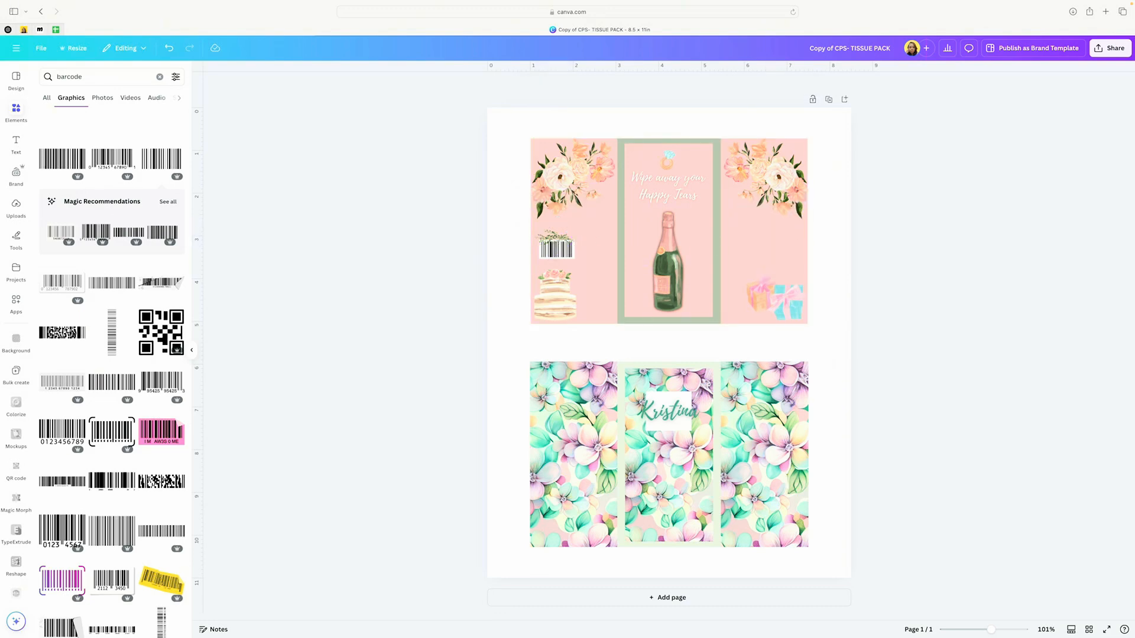
left_click(697, 198)
left_click(675, 152)
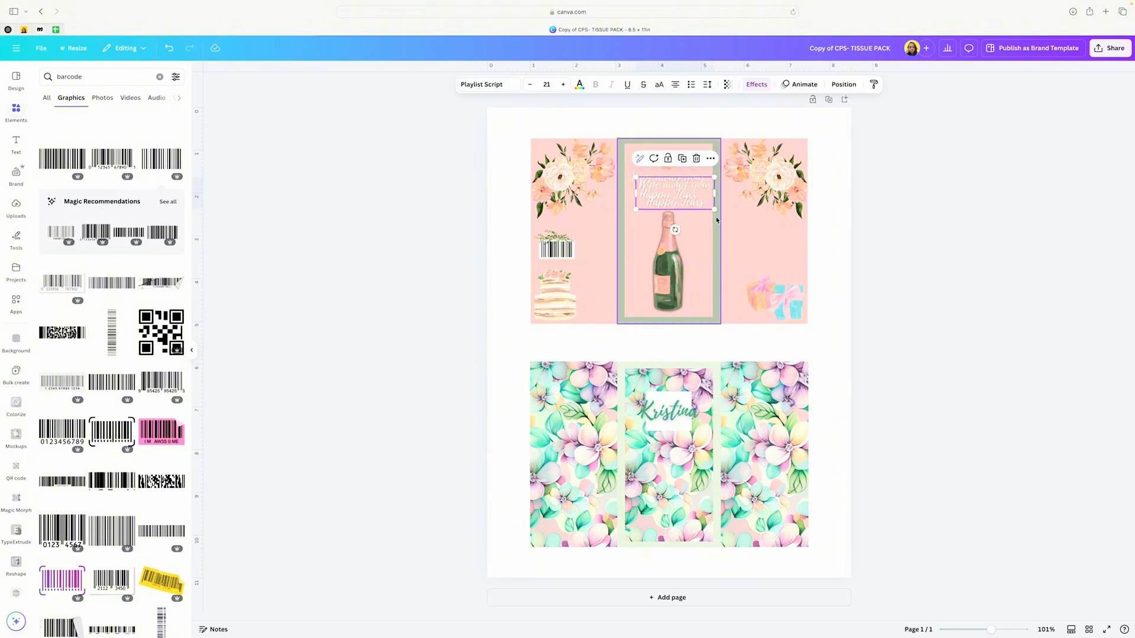
left_click_drag(675, 188, 767, 246)
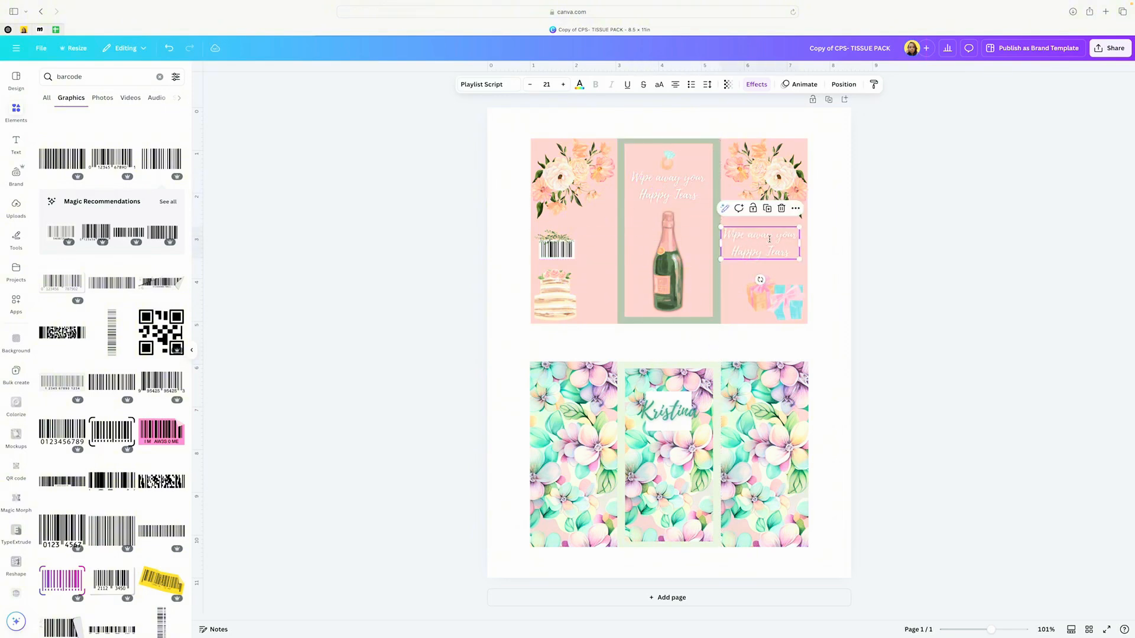
Step: Change the duplicated text to "Thank you for coming" and scale it down above the gift boxes
left_click(769, 239)
type("The")
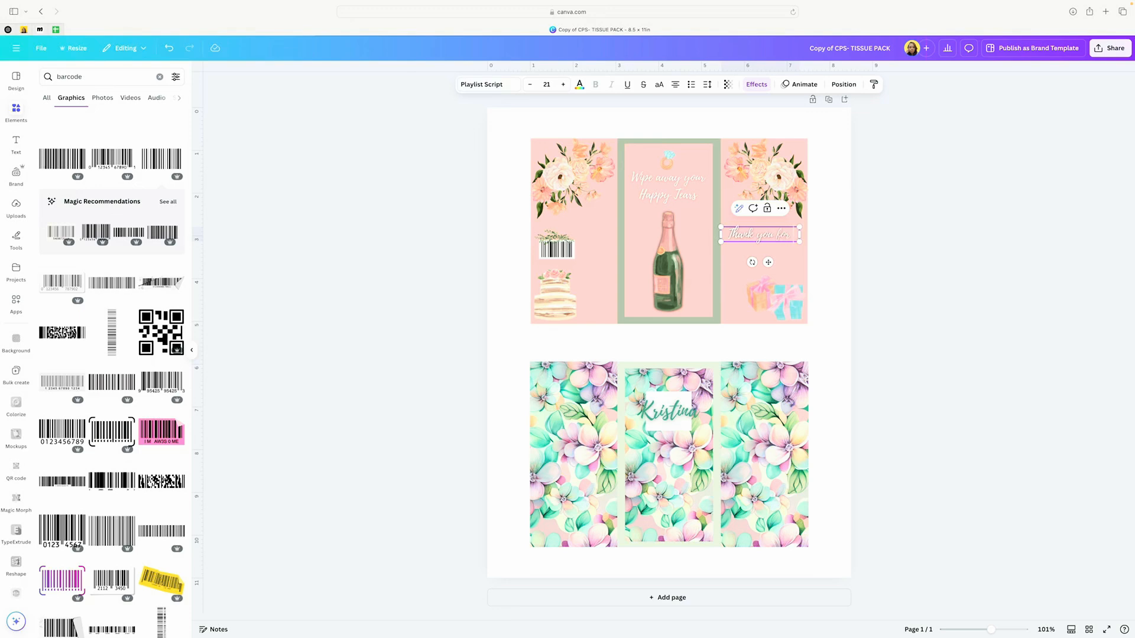
type("nk you for coming")
left_click_drag(802, 261, 783, 242)
left_click(933, 261)
Step: Shrink the gift boxes graphic slightly and align it beneath the thank-you text in the upper design's right panel
left_click(755, 285)
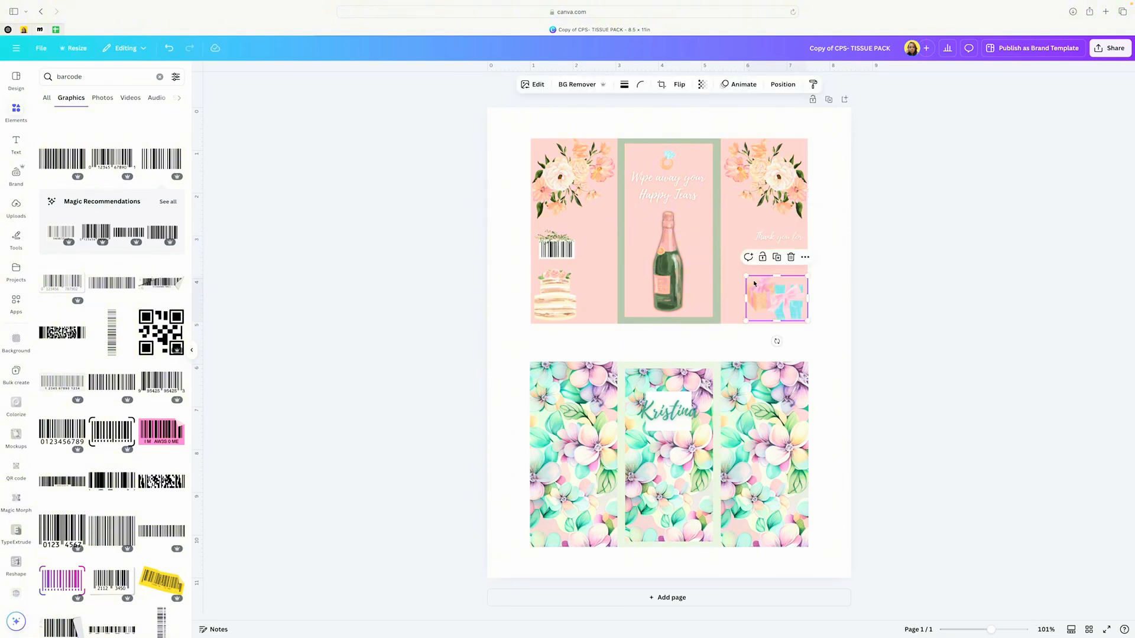
left_click_drag(747, 278, 750, 280)
left_click(780, 296)
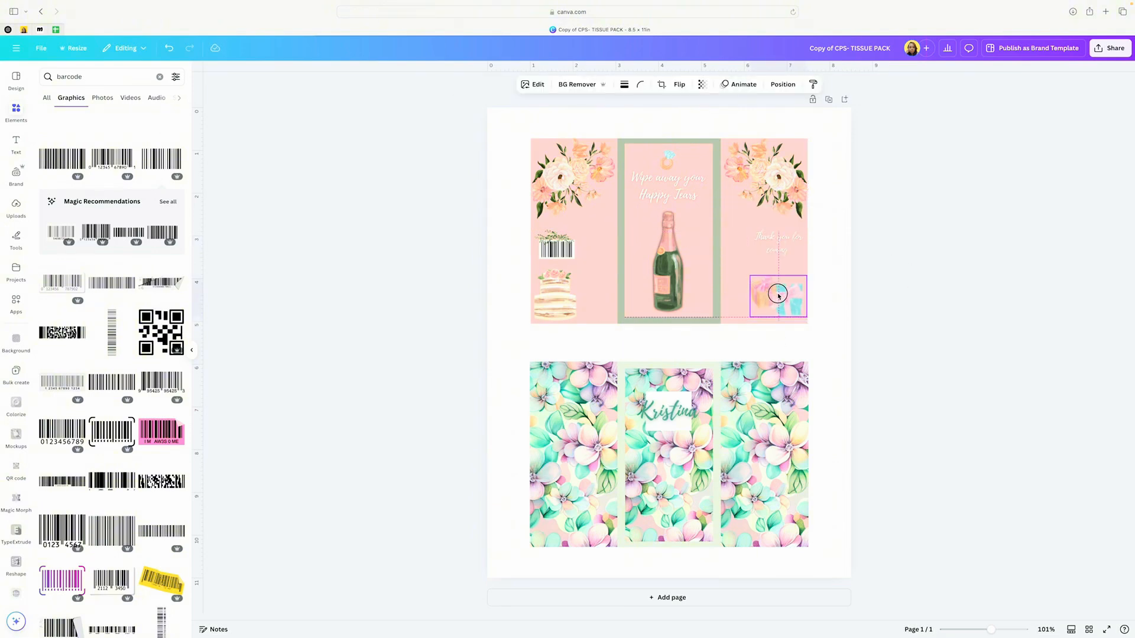
left_click(929, 298)
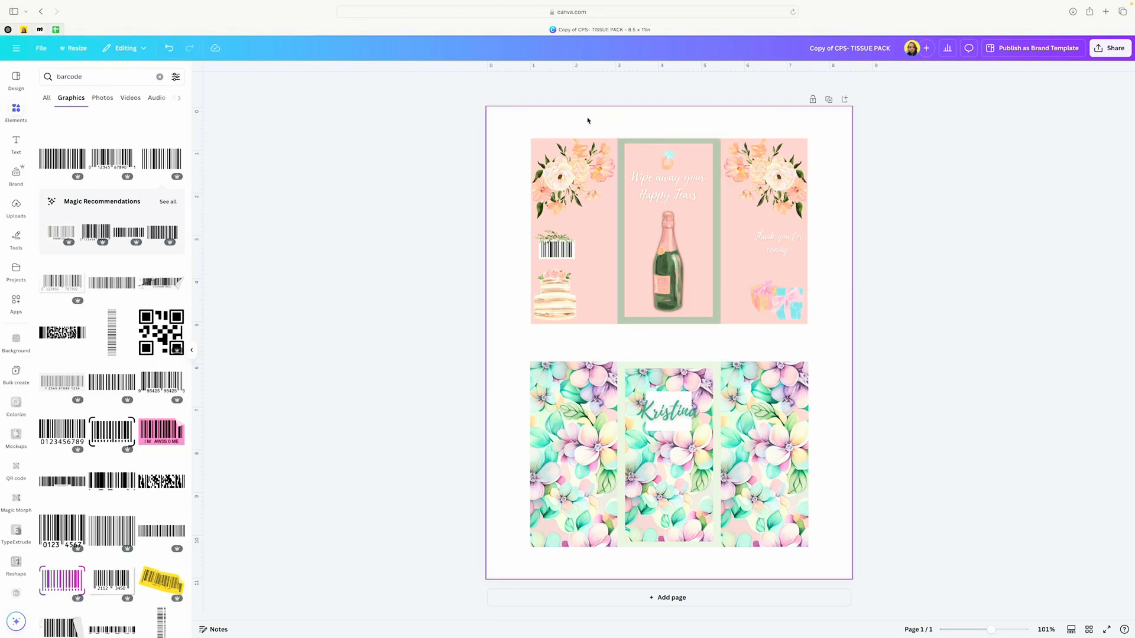
Step: Group all the elements of the upper design, and group all the elements of the lower floral design separately
left_click(512, 118)
left_click_drag(531, 118, 817, 338)
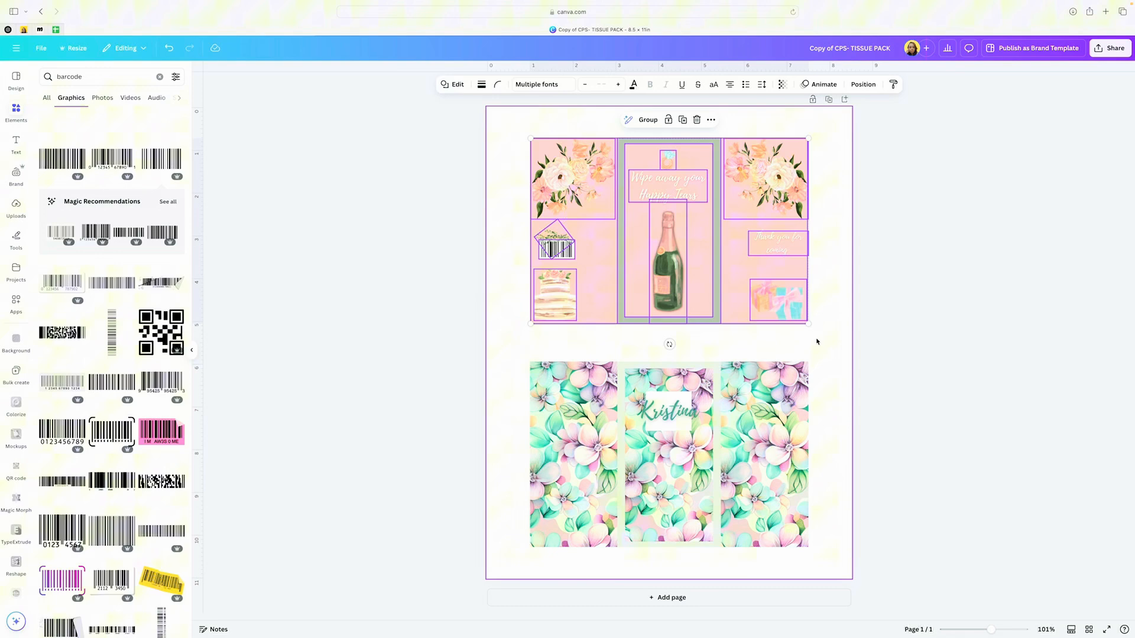
left_click(645, 120)
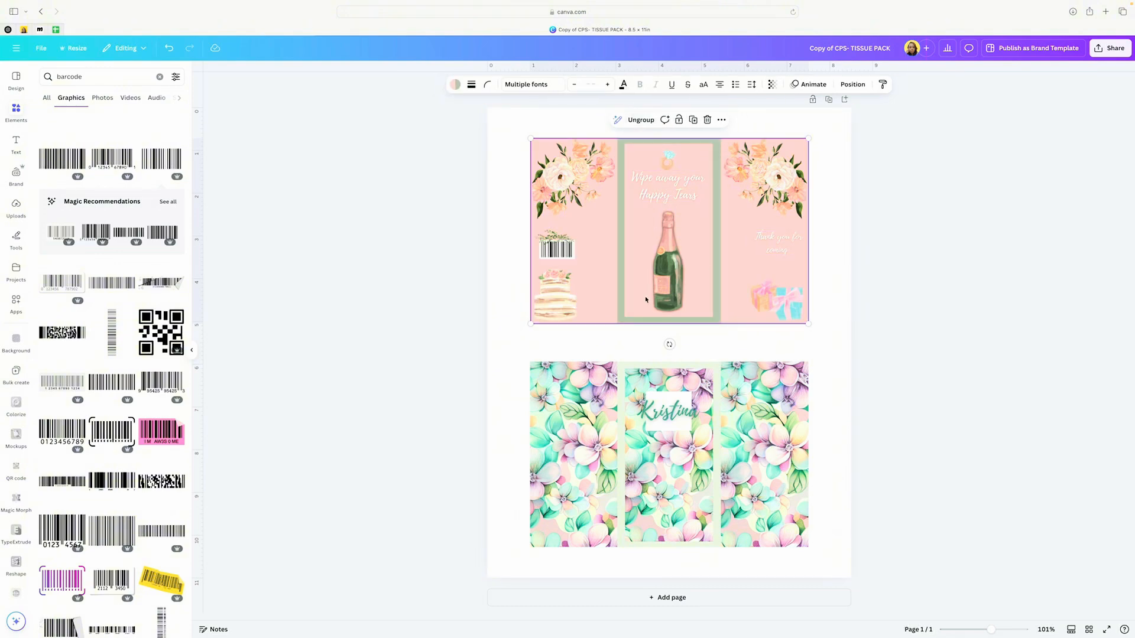
scroll(633, 266, "up", 1)
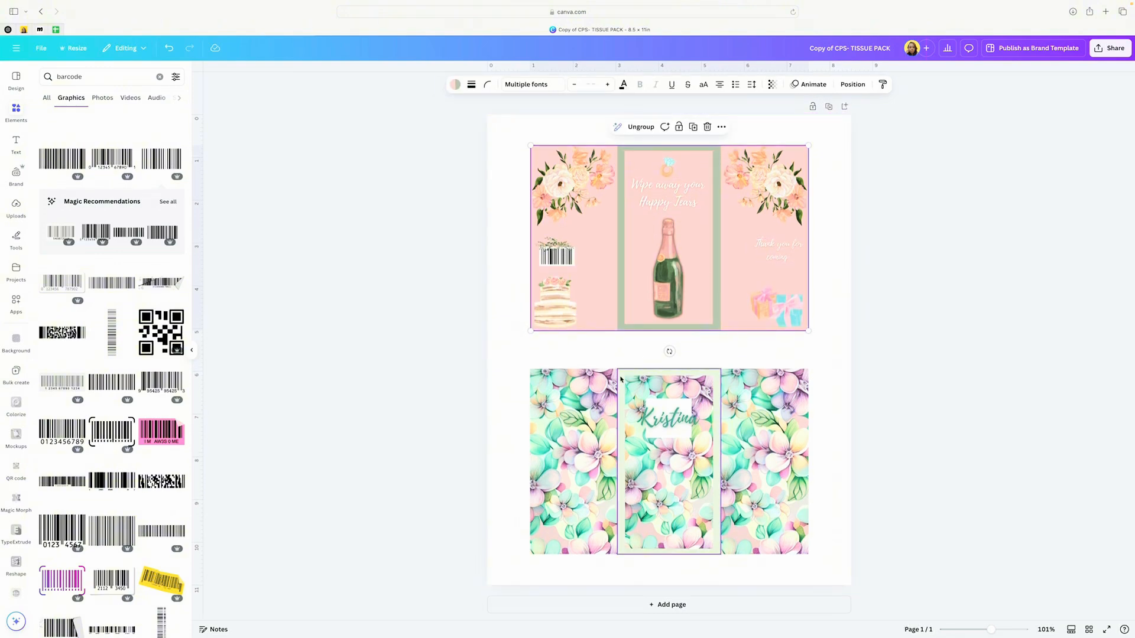
left_click_drag(528, 347, 808, 530)
left_click(646, 350)
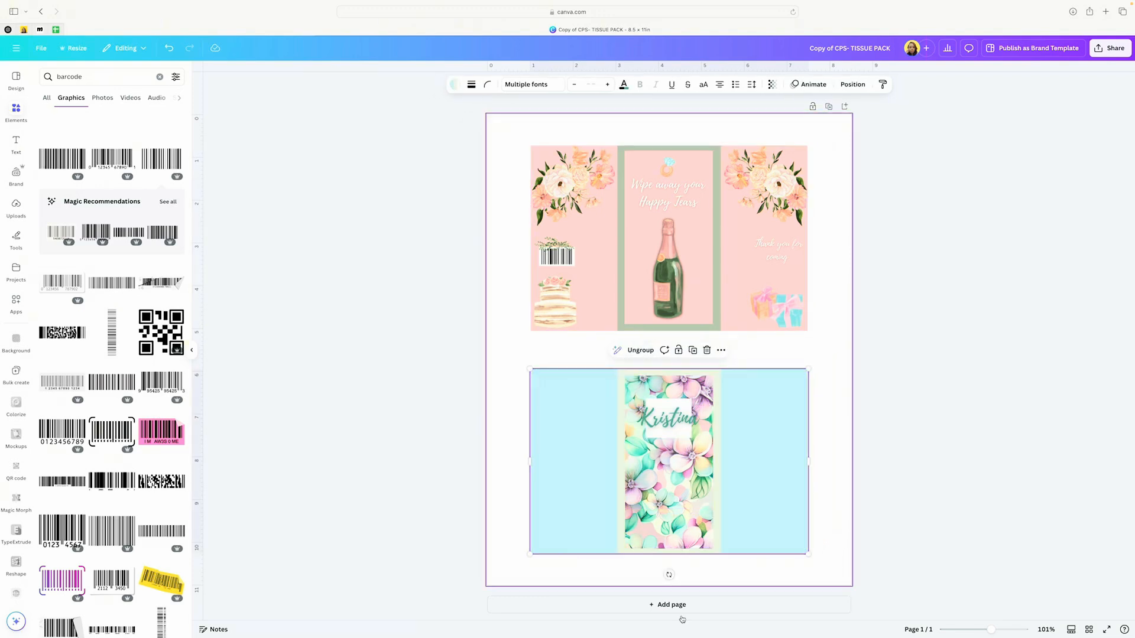
Step: Add a second page and move the grouped lower floral design from page 1 onto it
left_click(668, 605)
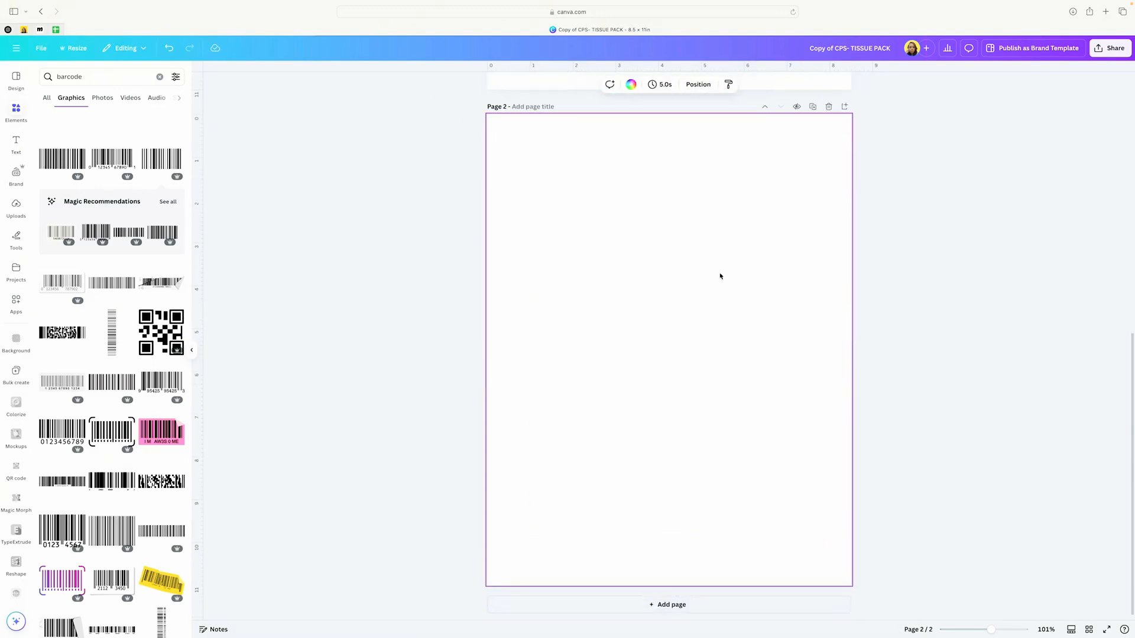
scroll(710, 249, "up", 5)
left_click(707, 235)
left_click_drag(707, 235, 722, 499)
scroll(722, 500, "up", 3)
scroll(722, 500, "up", 2)
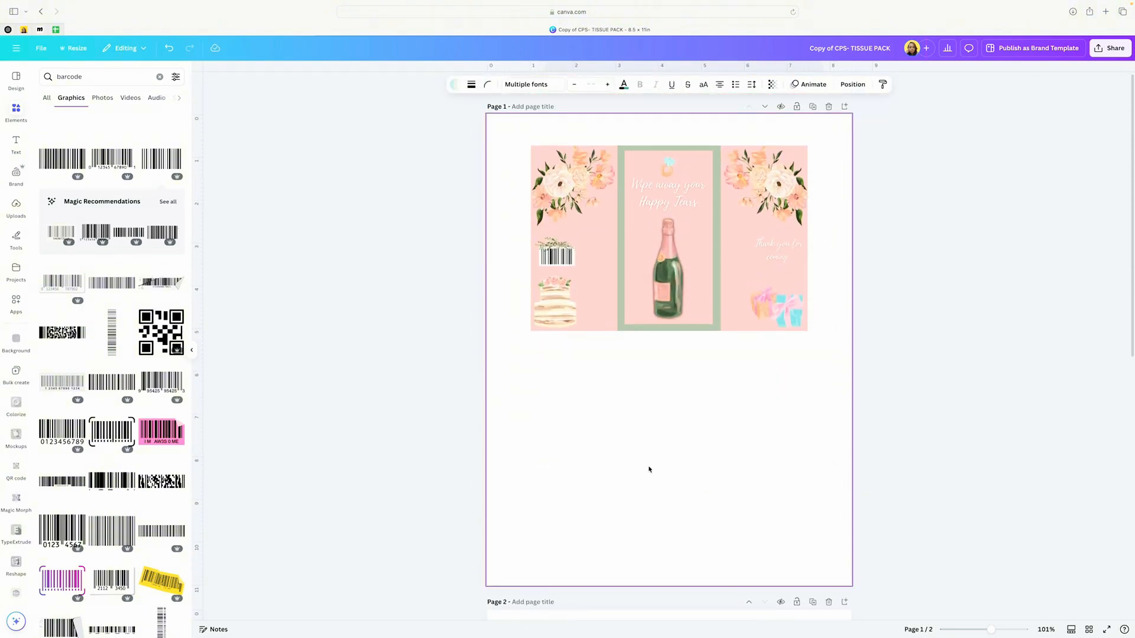
Step: Duplicate the grouped champagne design on page 1 and place the copy directly beneath the original
left_click(644, 242)
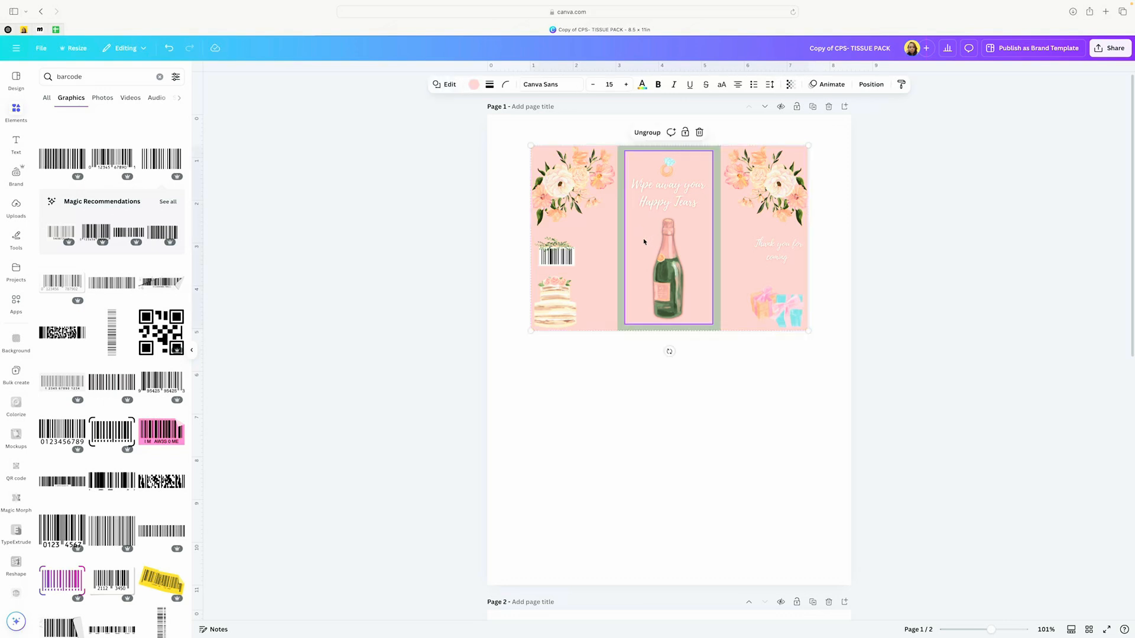
left_click_drag(527, 130, 793, 245)
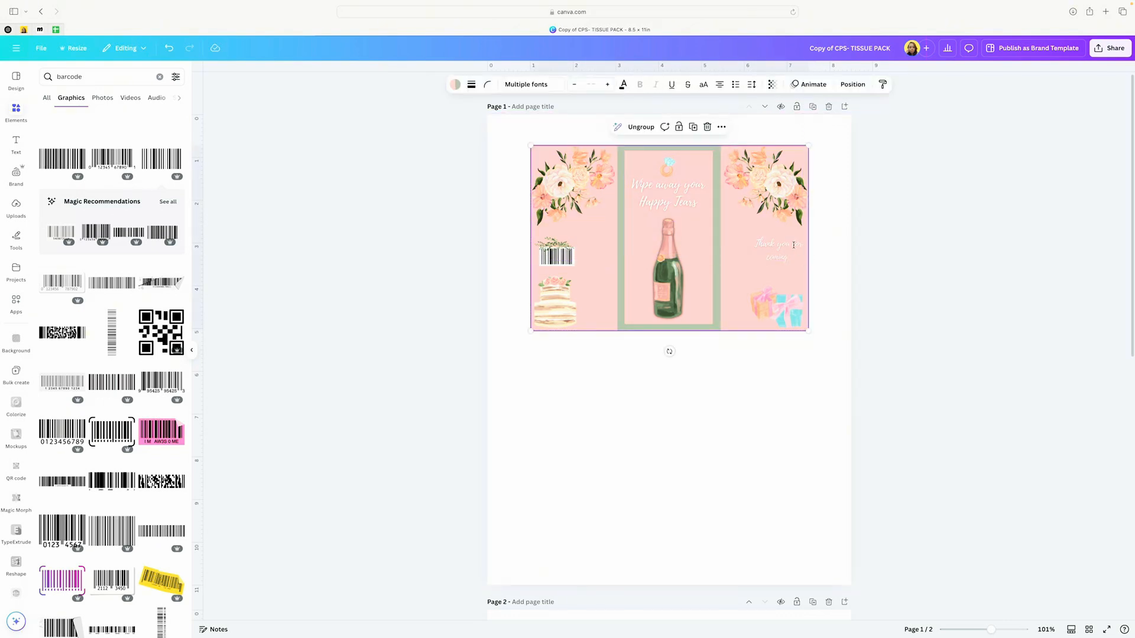
left_click(693, 128)
left_click_drag(685, 215, 677, 420)
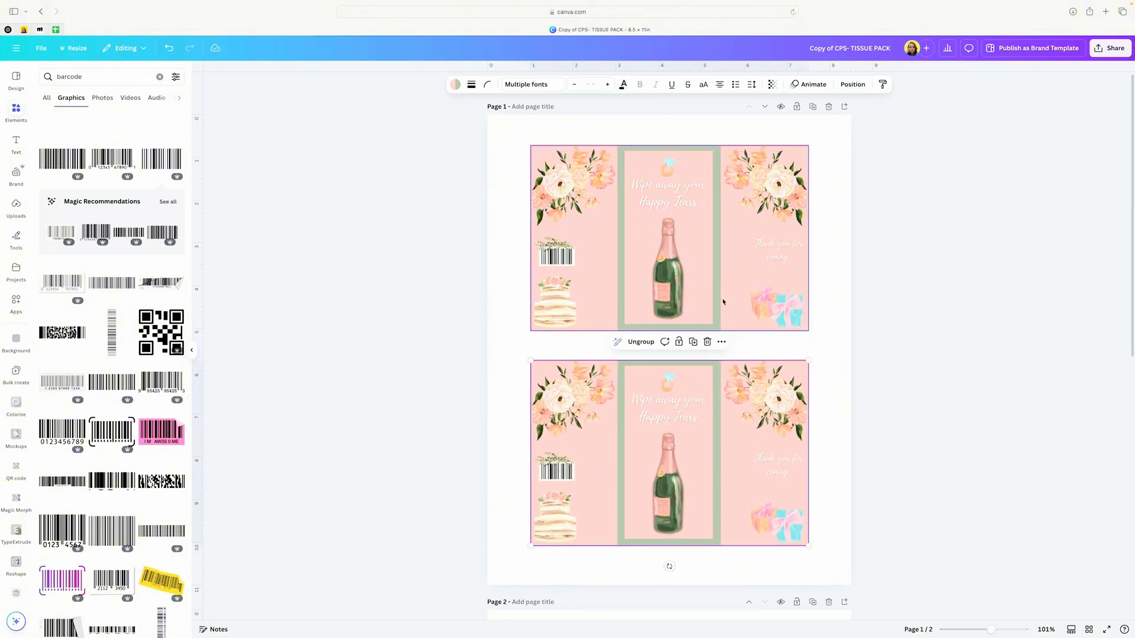
Step: Delete the duplicated champagne design from the lower half of page 1
left_click(719, 373)
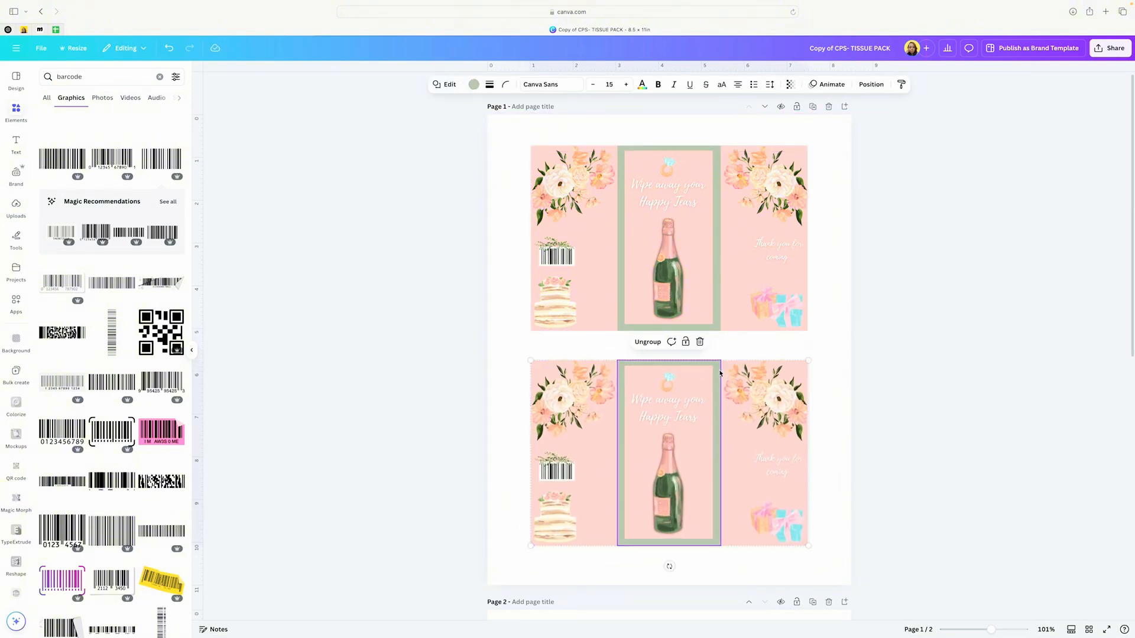
key("Delete")
left_click_drag(519, 350, 824, 494)
key("Delete")
Step: Move the grouped floral design from page 2 to the lower half of page 1 and delete page 2
scroll(824, 494, "down", 6)
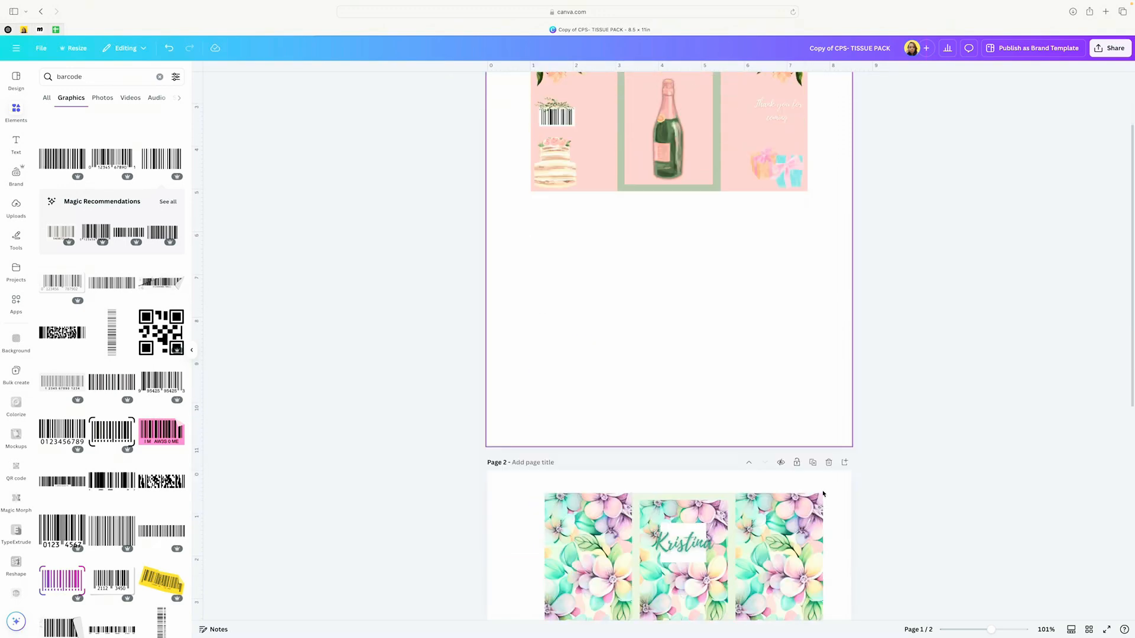
left_click_drag(734, 386, 712, 172)
scroll(717, 276, "up", 3)
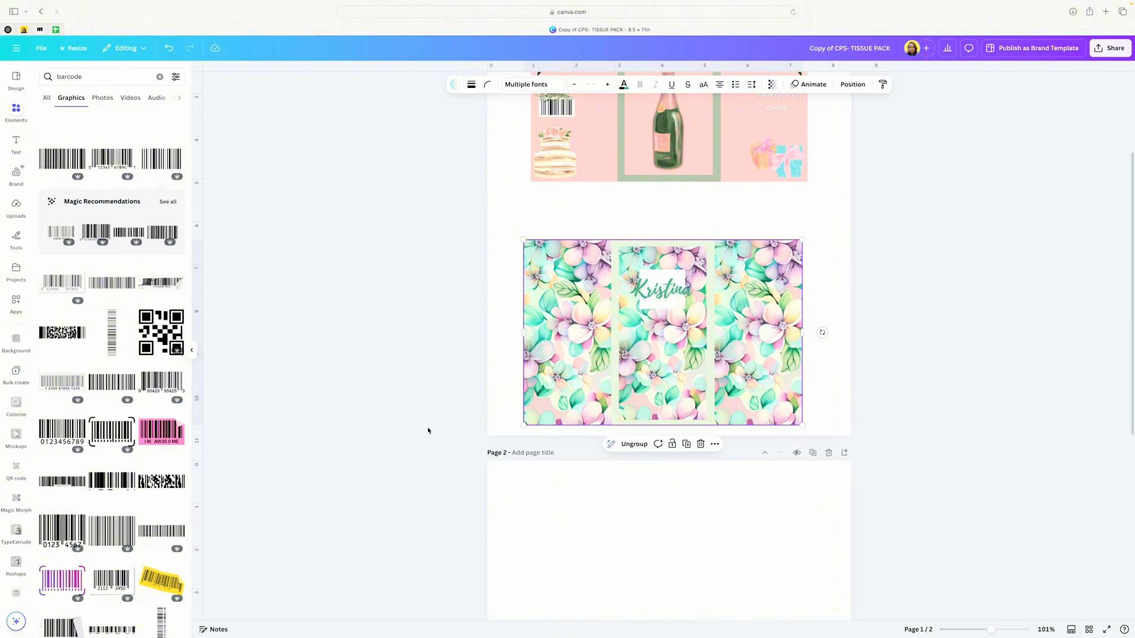
left_click_drag(437, 450, 932, 552)
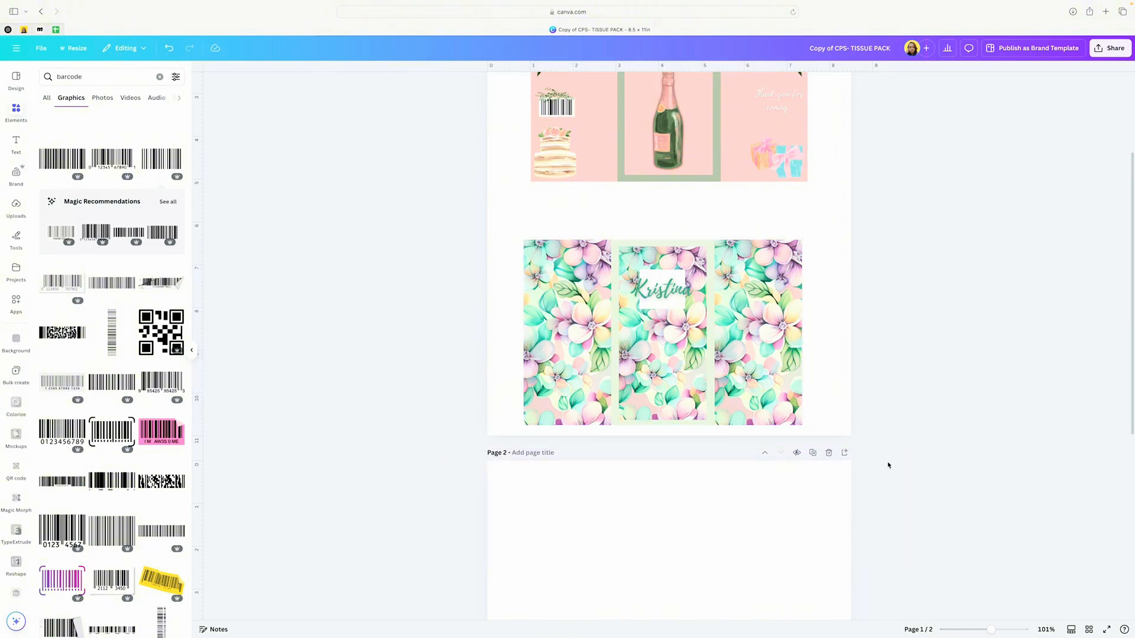
left_click(828, 453)
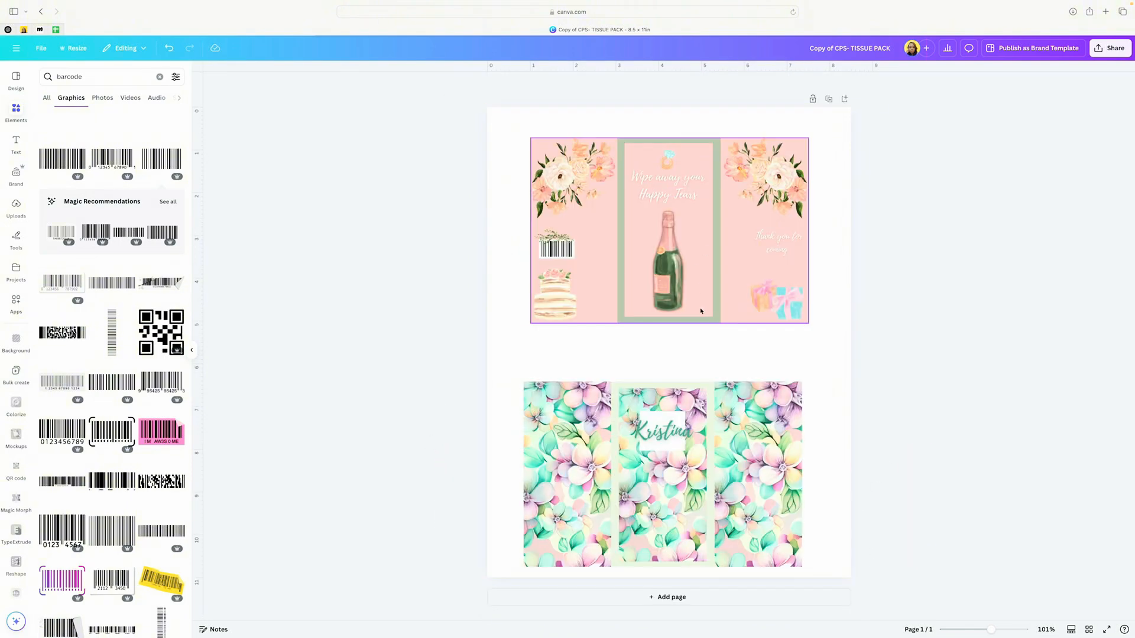
Step: Align the floral design with the champagne design's side edges and place it closer beneath that design
left_click_drag(650, 418, 658, 386)
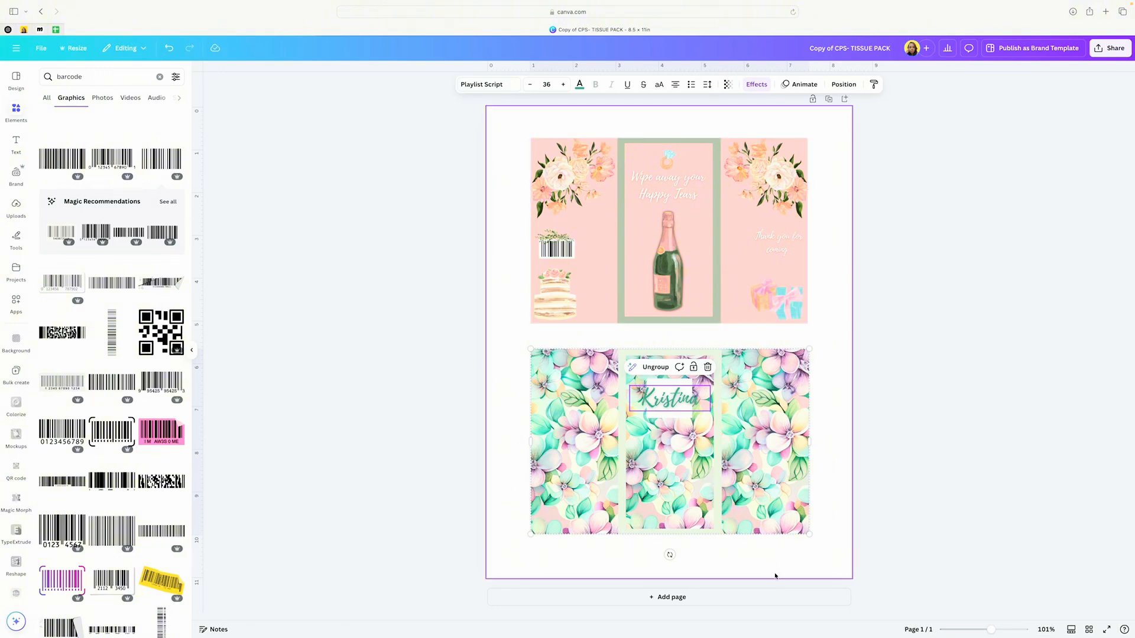
left_click_drag(754, 452, 753, 444)
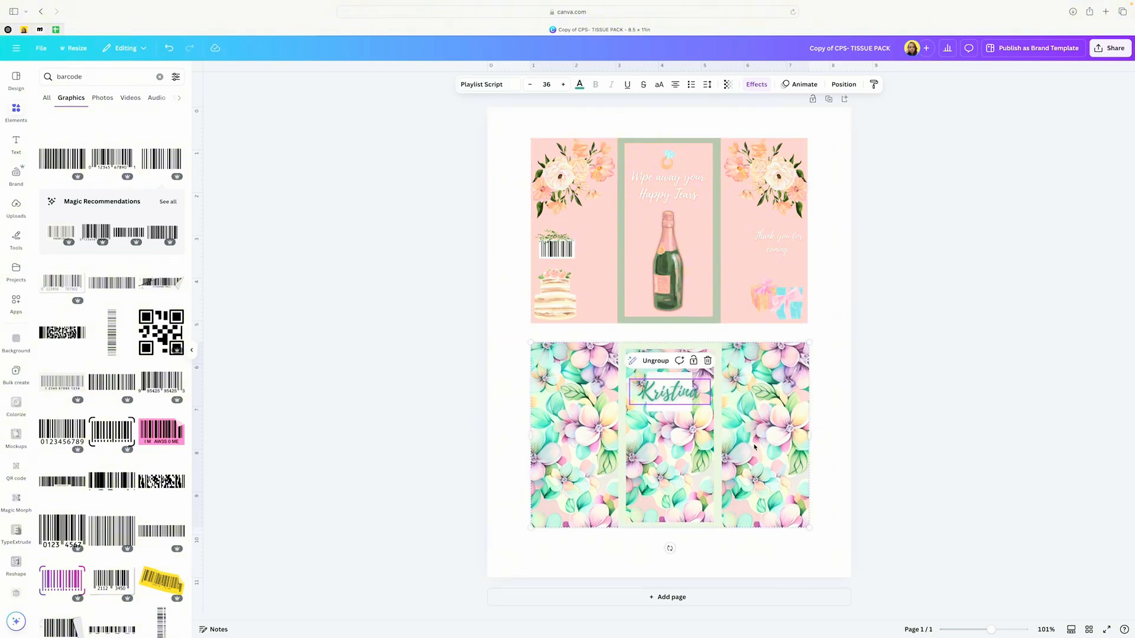
left_click(887, 447)
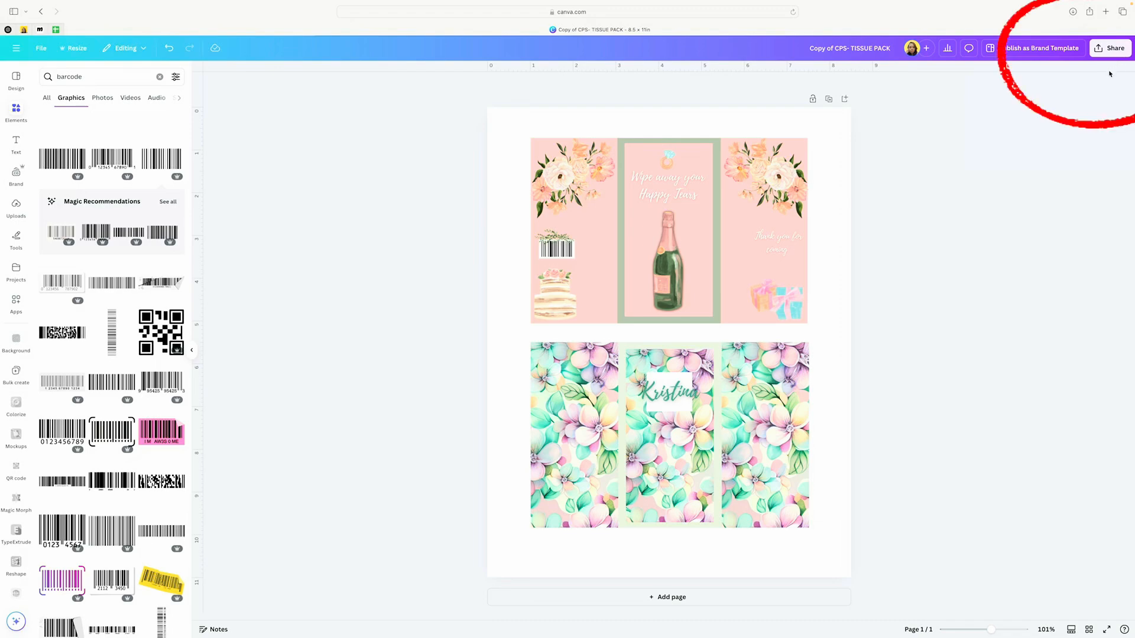
Step: Download the design as a PDF Print file with Flatten PDF enabled
left_click(1100, 46)
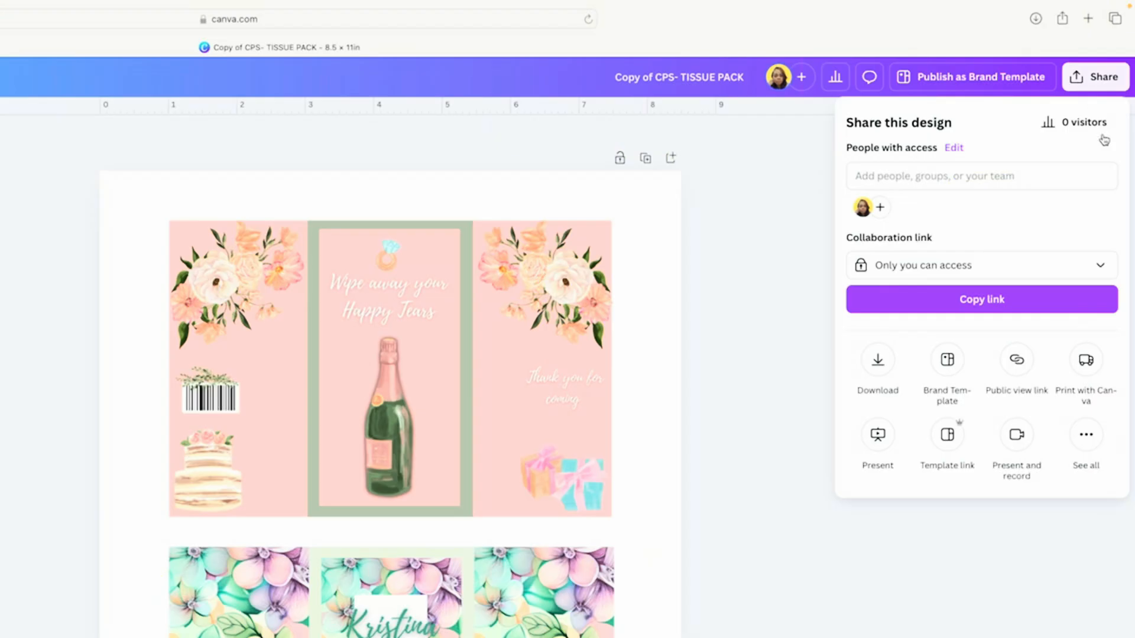
left_click(879, 360)
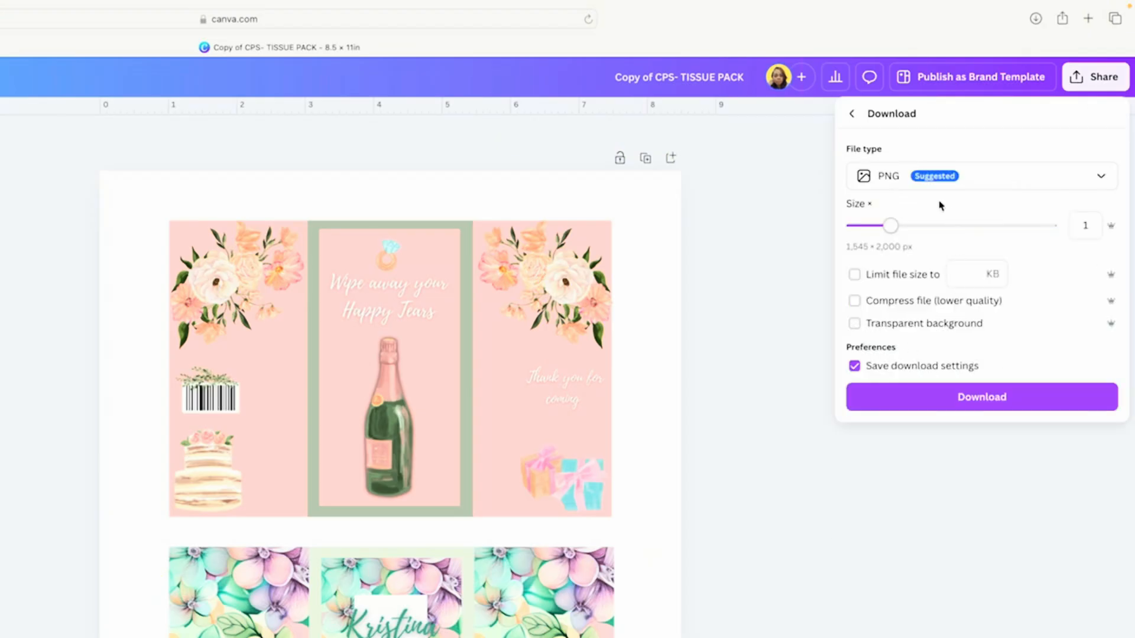
left_click(885, 183)
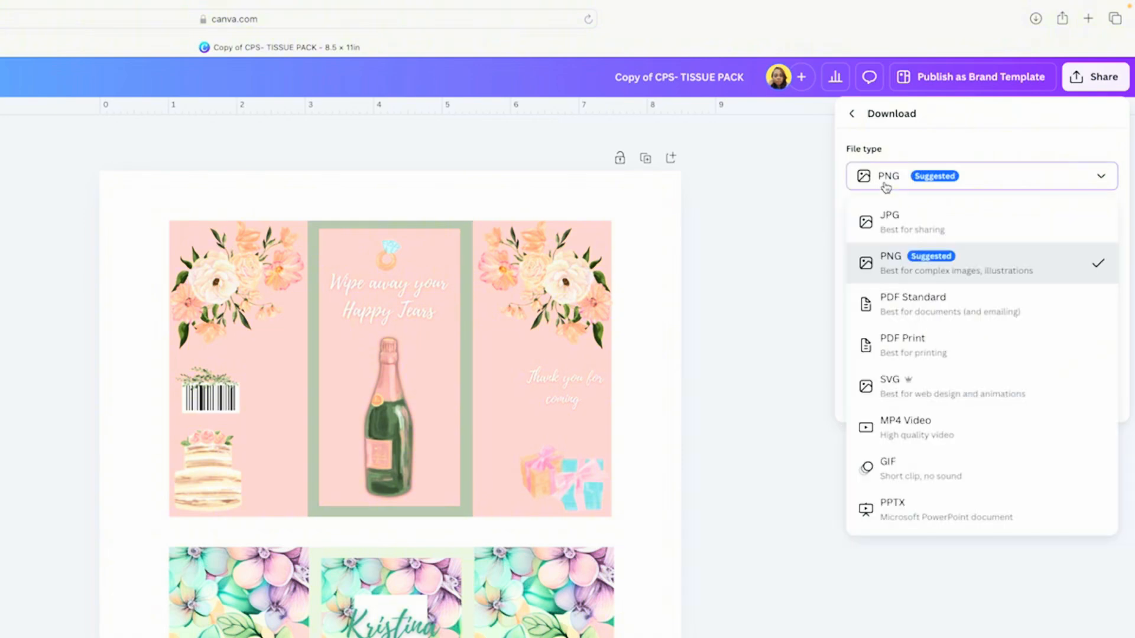
left_click(900, 340)
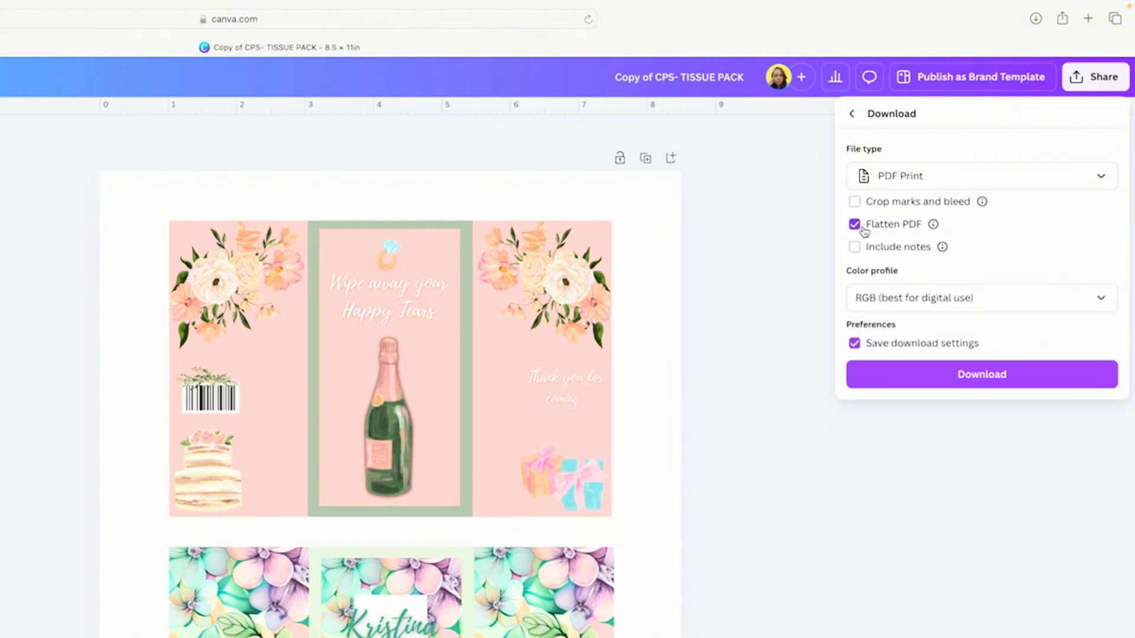
left_click(948, 373)
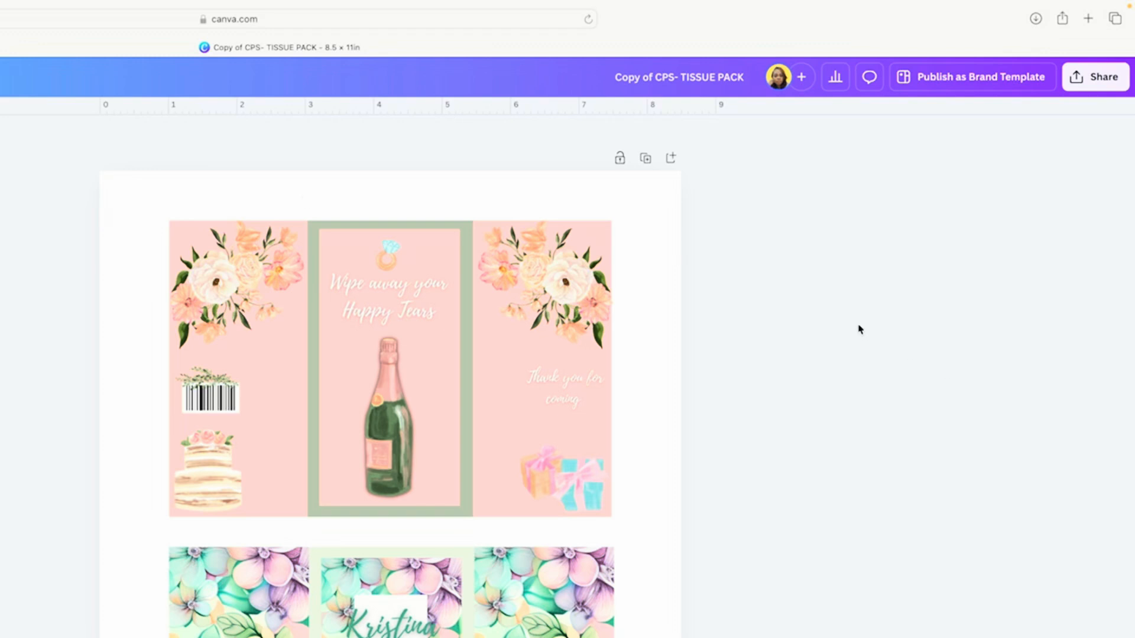